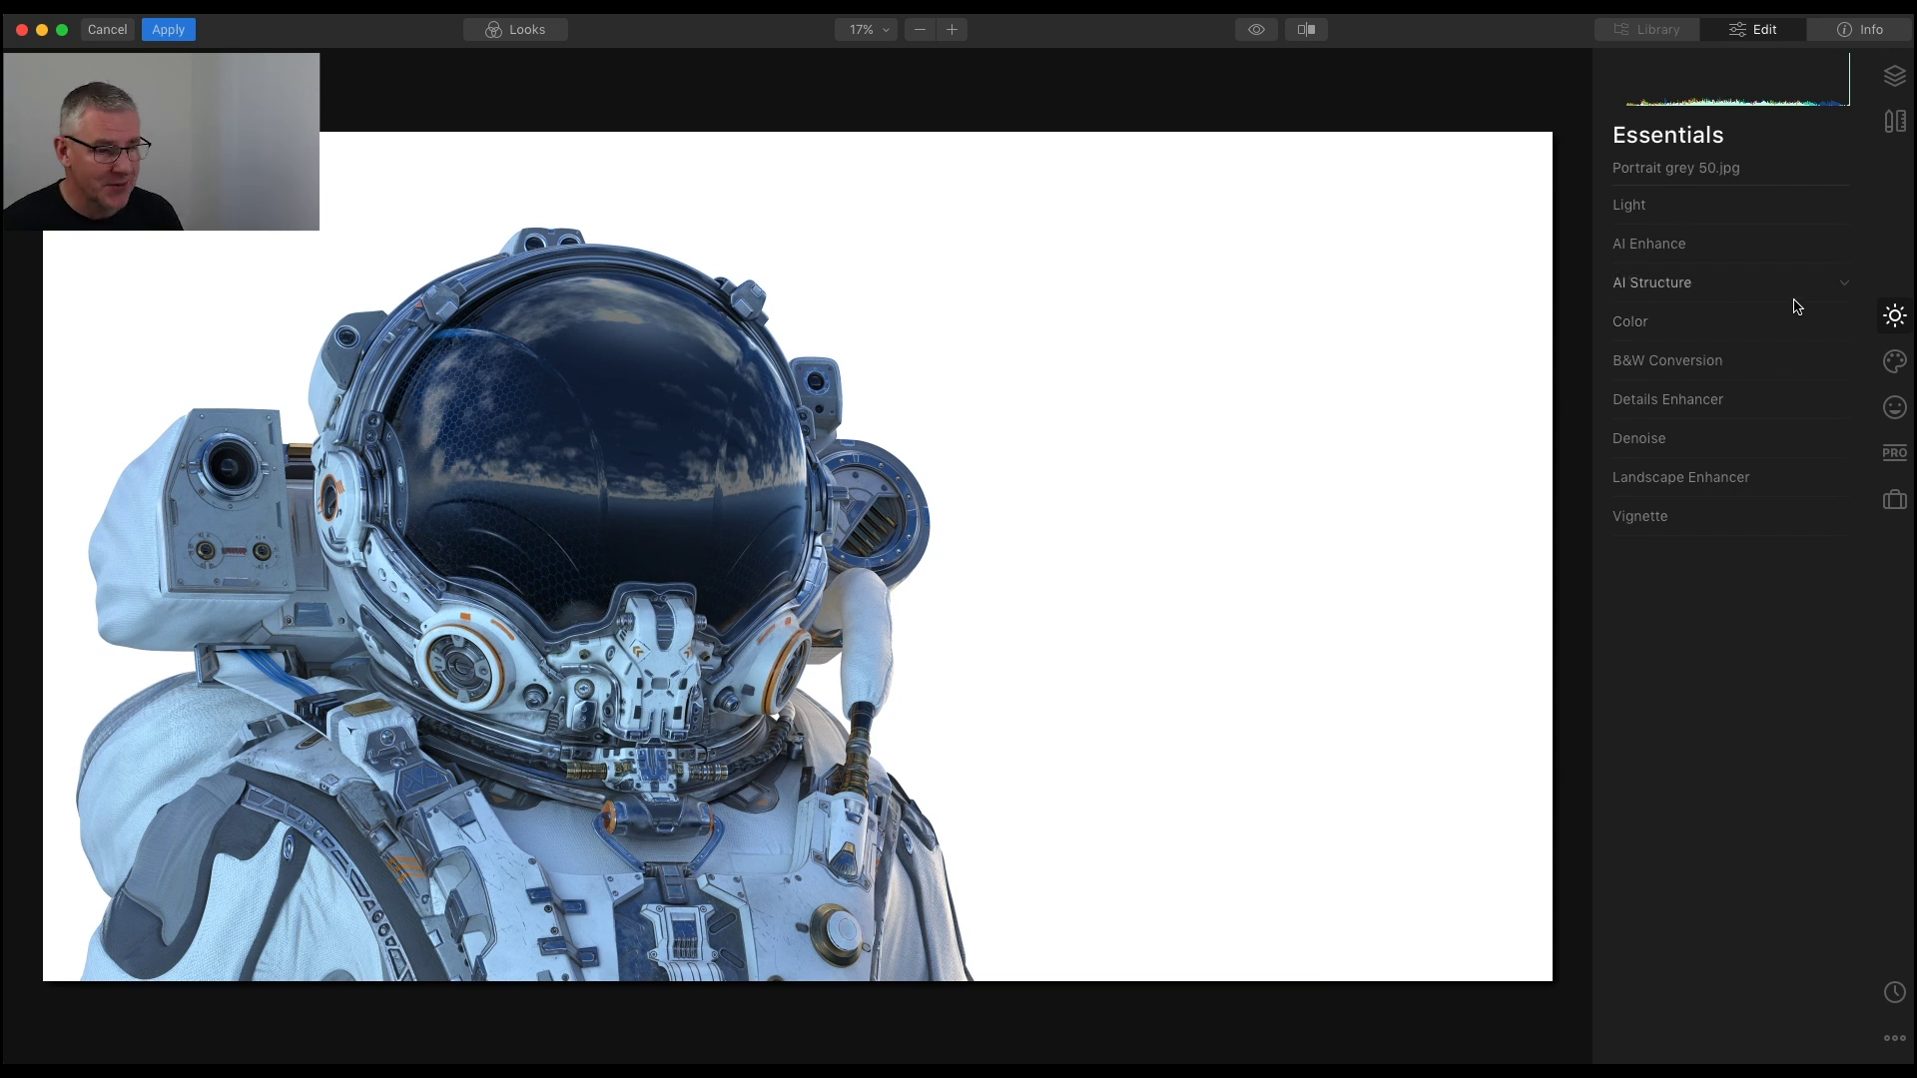
# - Replace the white background with the Bright Blue Sky 1 sky
pyautogui.click(1894, 363)
pyautogui.click(1710, 205)
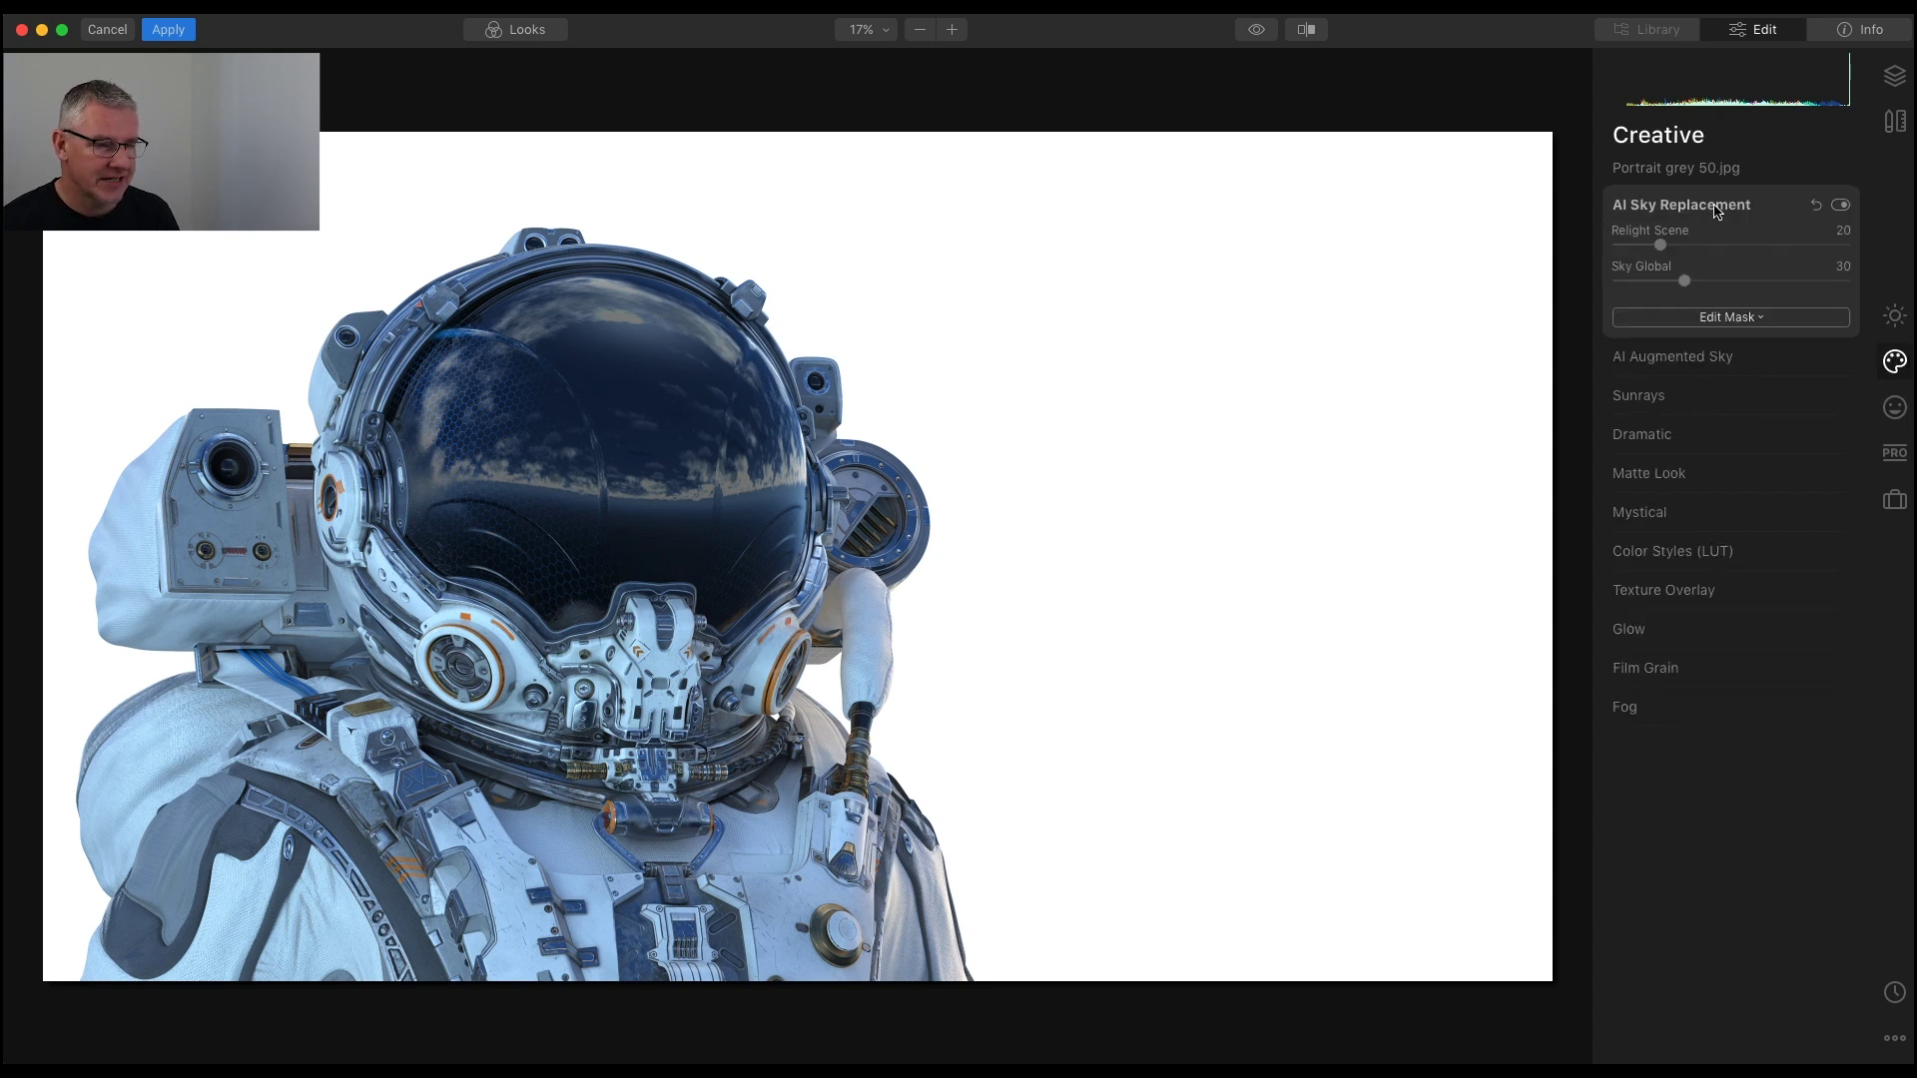
pyautogui.click(1764, 240)
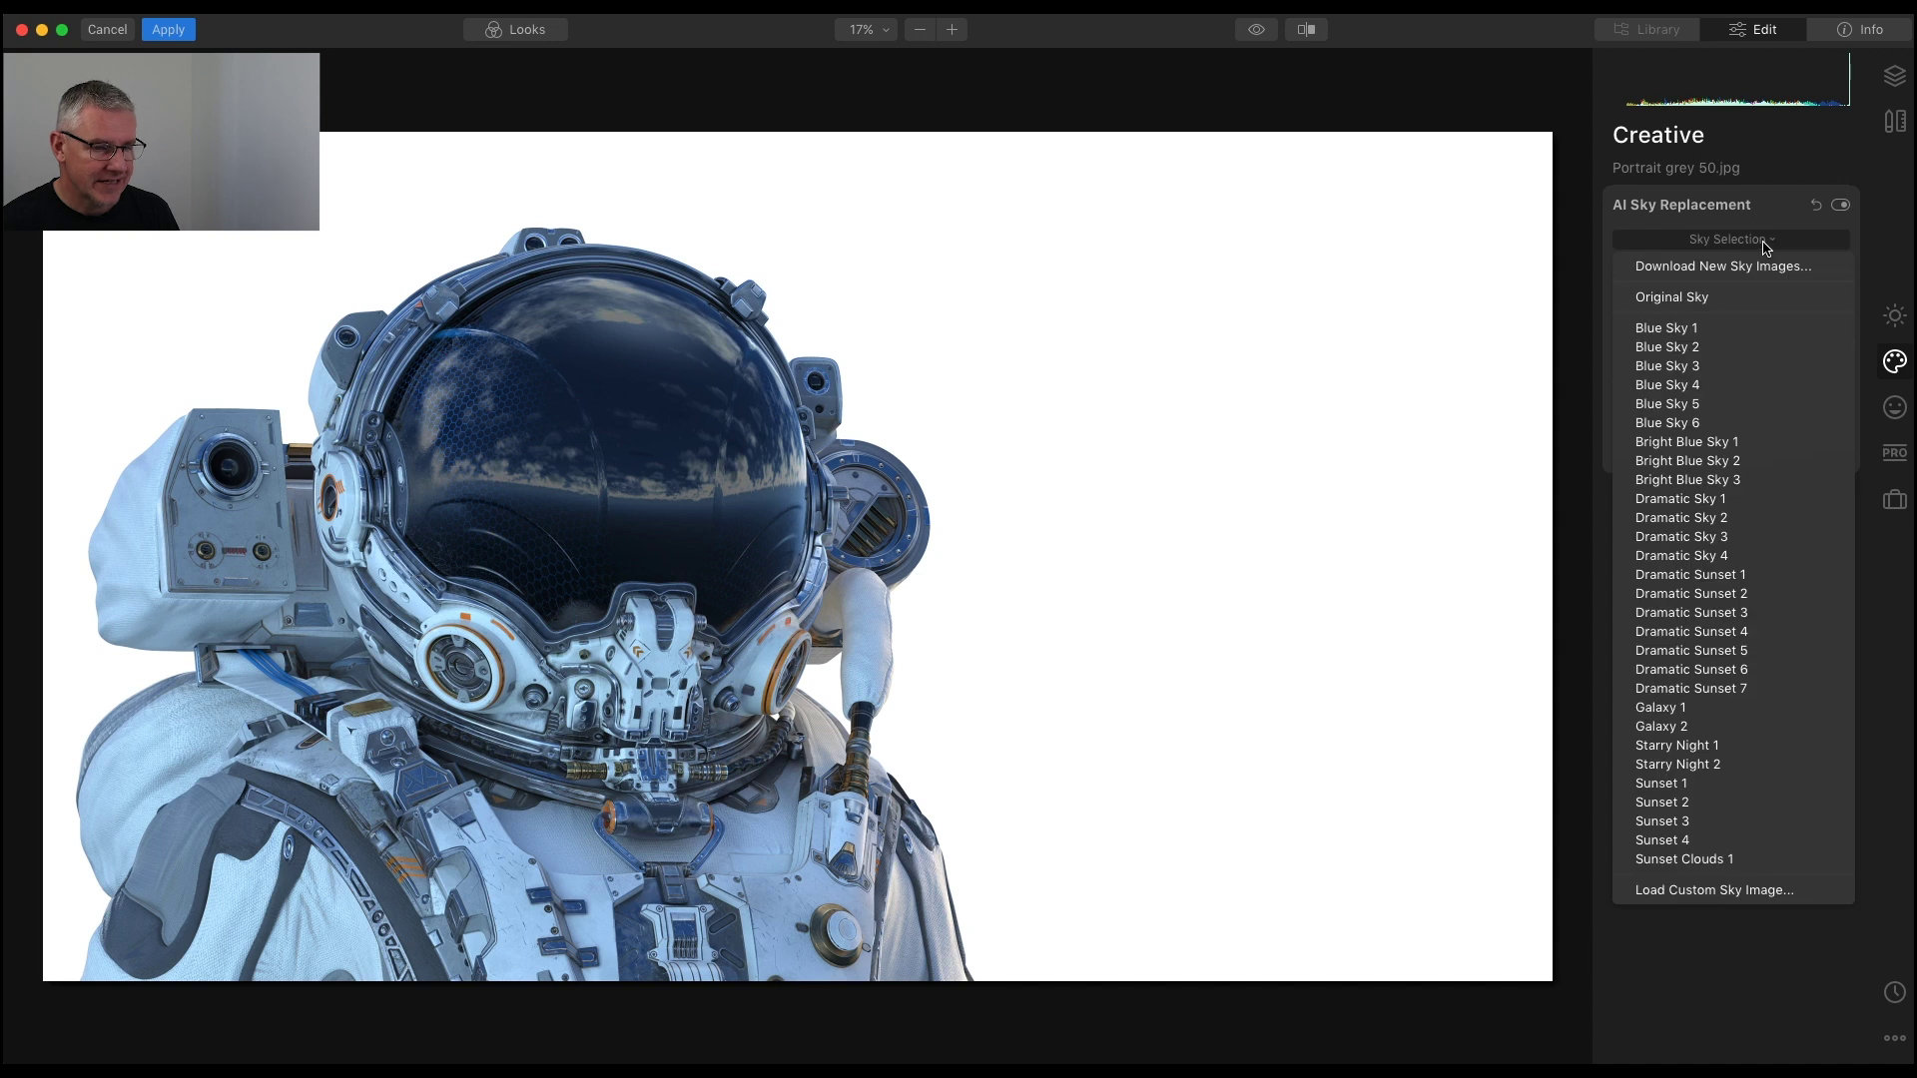
pyautogui.click(1665, 444)
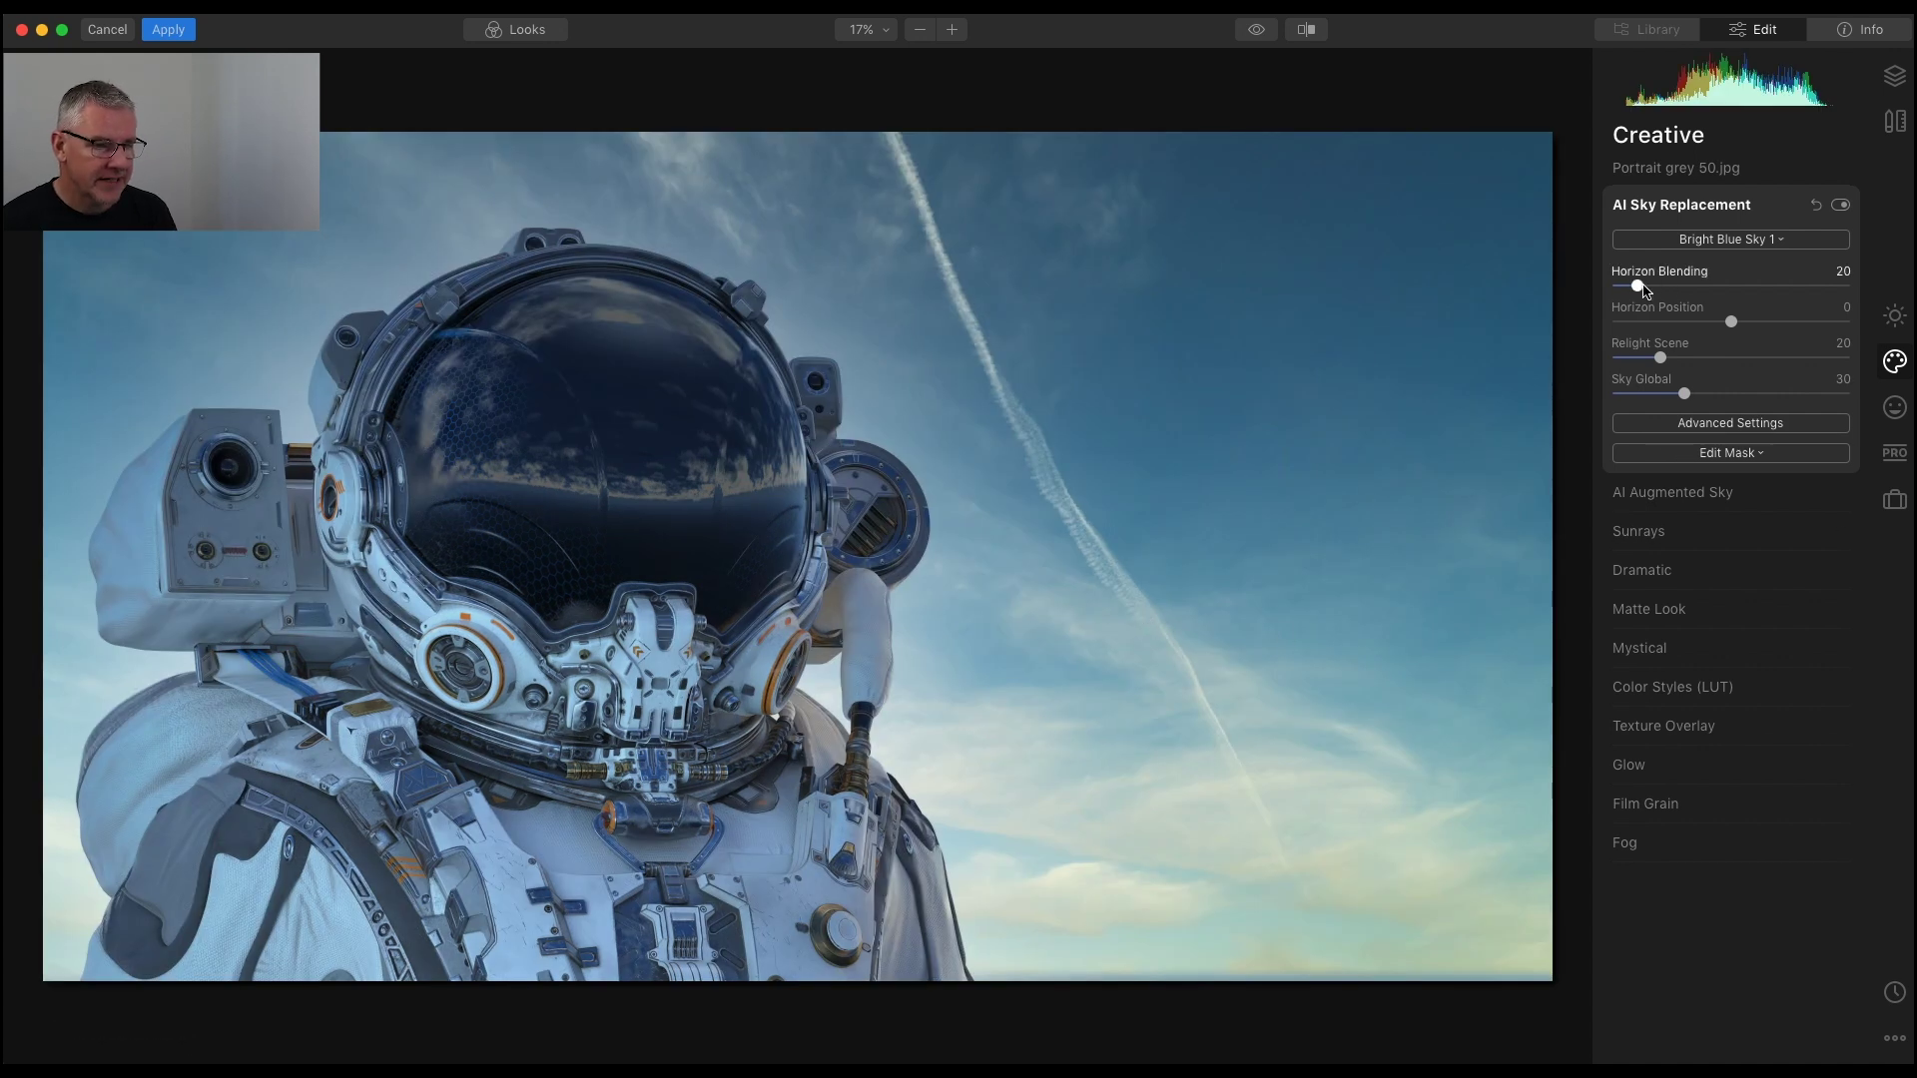
# - Set Horizon Blending 0, Horizon Position -94, minimal relighting, Flip Sky off, Sky Temperature -27
pyautogui.moveTo(1638, 287); pyautogui.dragTo(1604, 288)
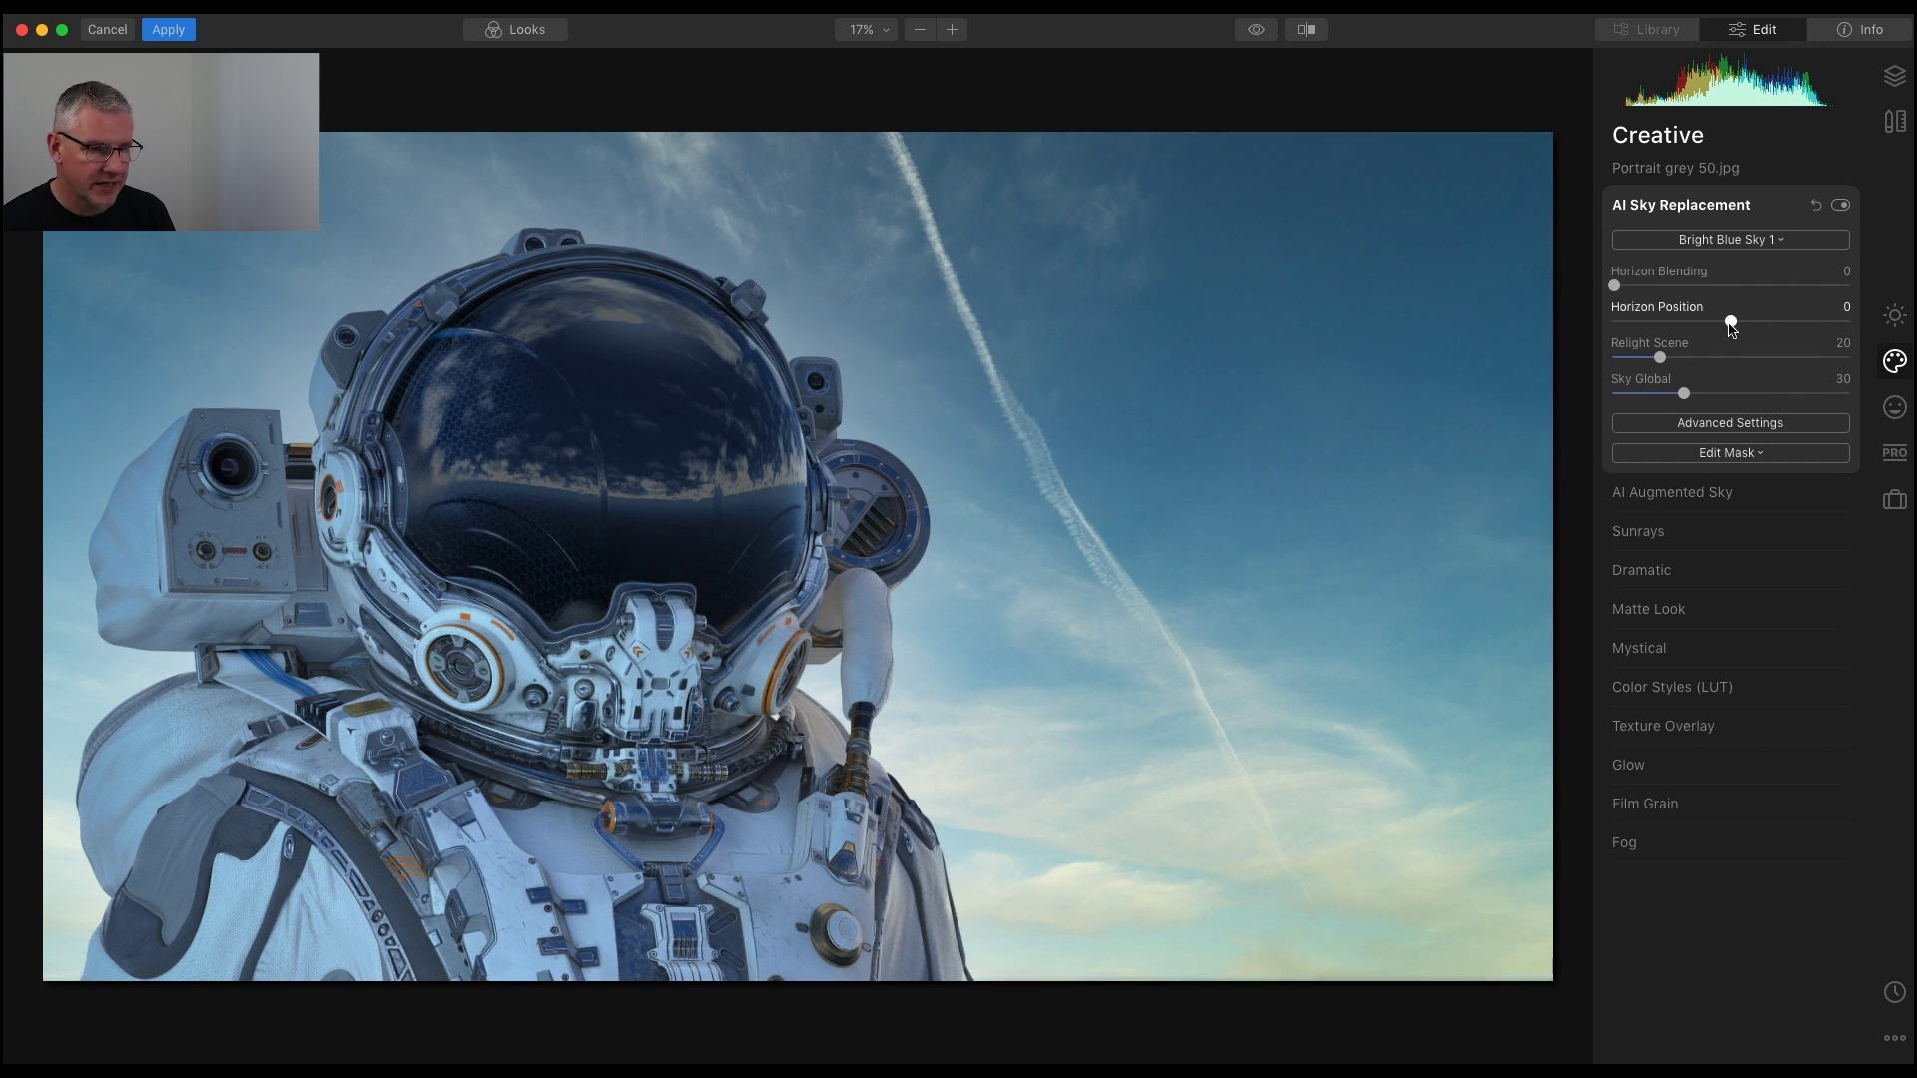
pyautogui.moveTo(1732, 322); pyautogui.dragTo(1756, 367)
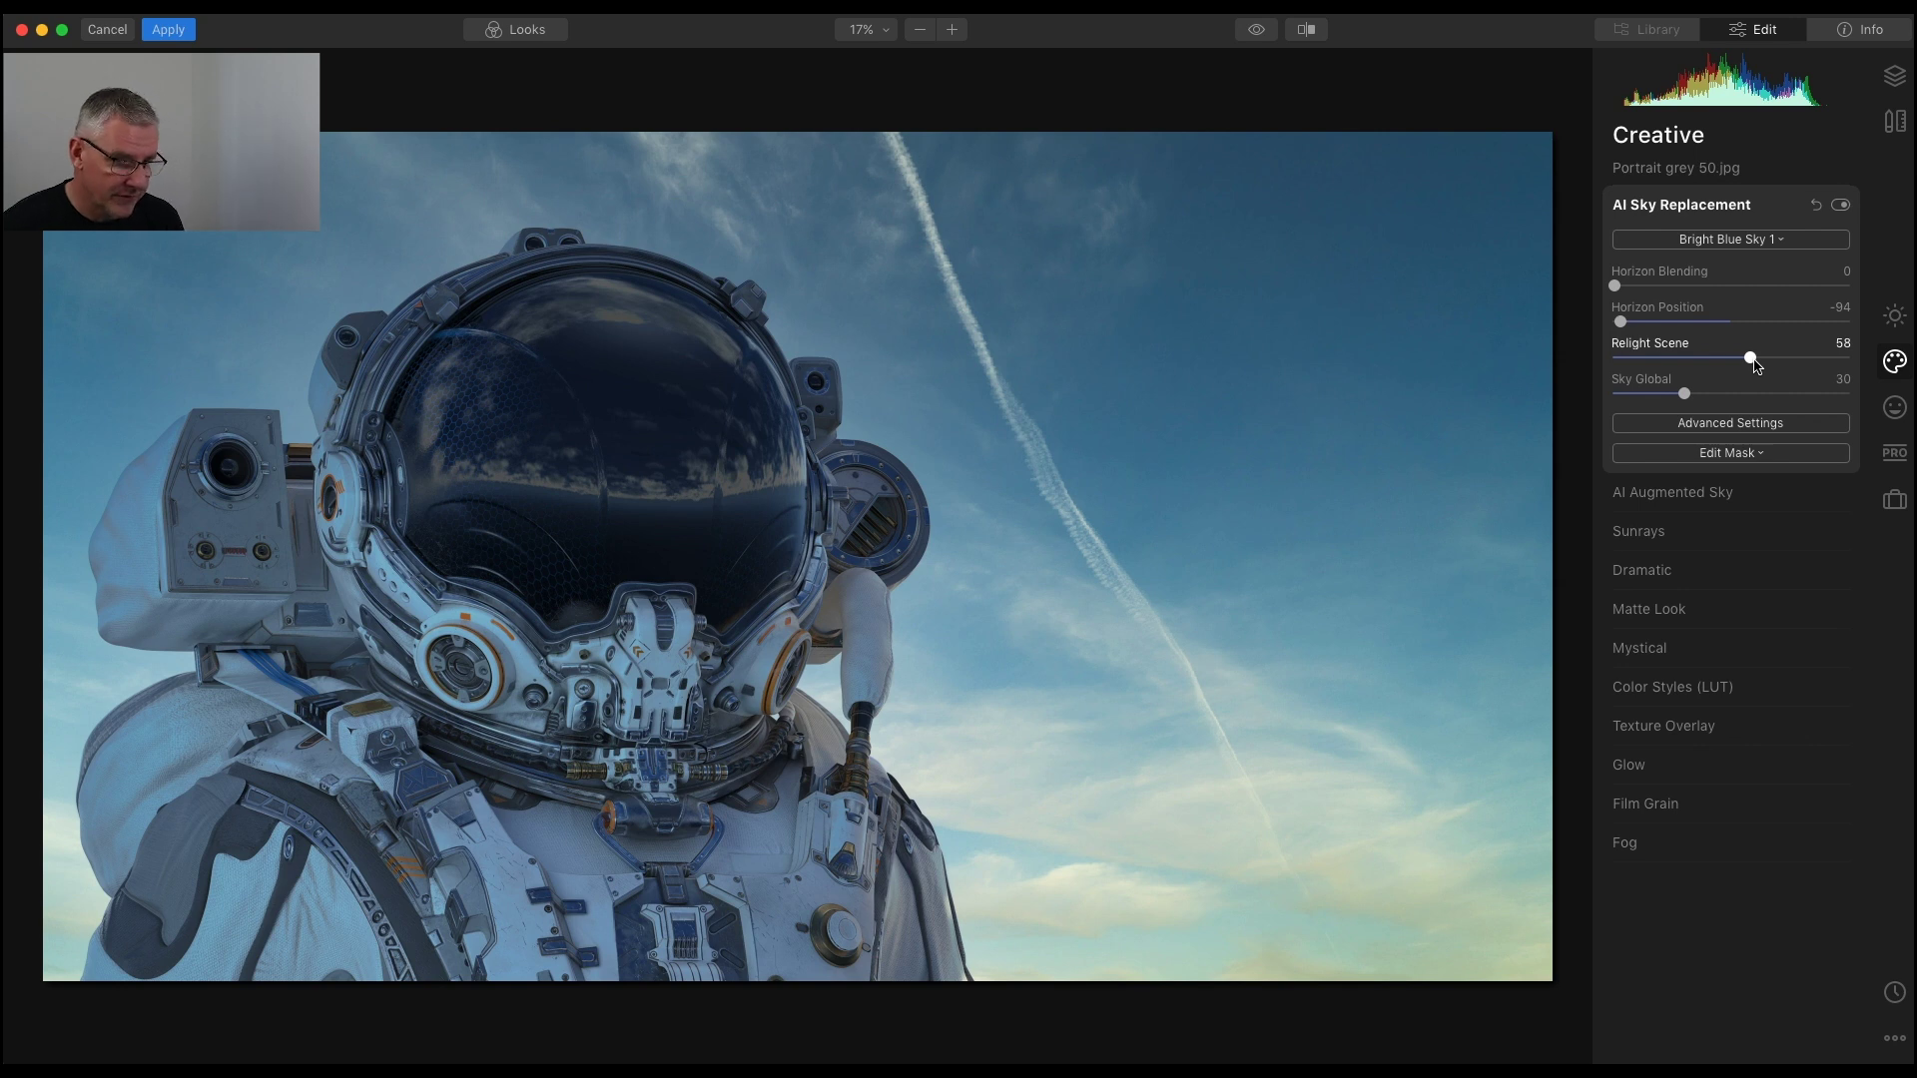
pyautogui.moveTo(1755, 367)
pyautogui.mouseDown()
pyautogui.moveTo(1616, 365)
pyautogui.moveTo(1738, 398)
pyautogui.mouseUp()
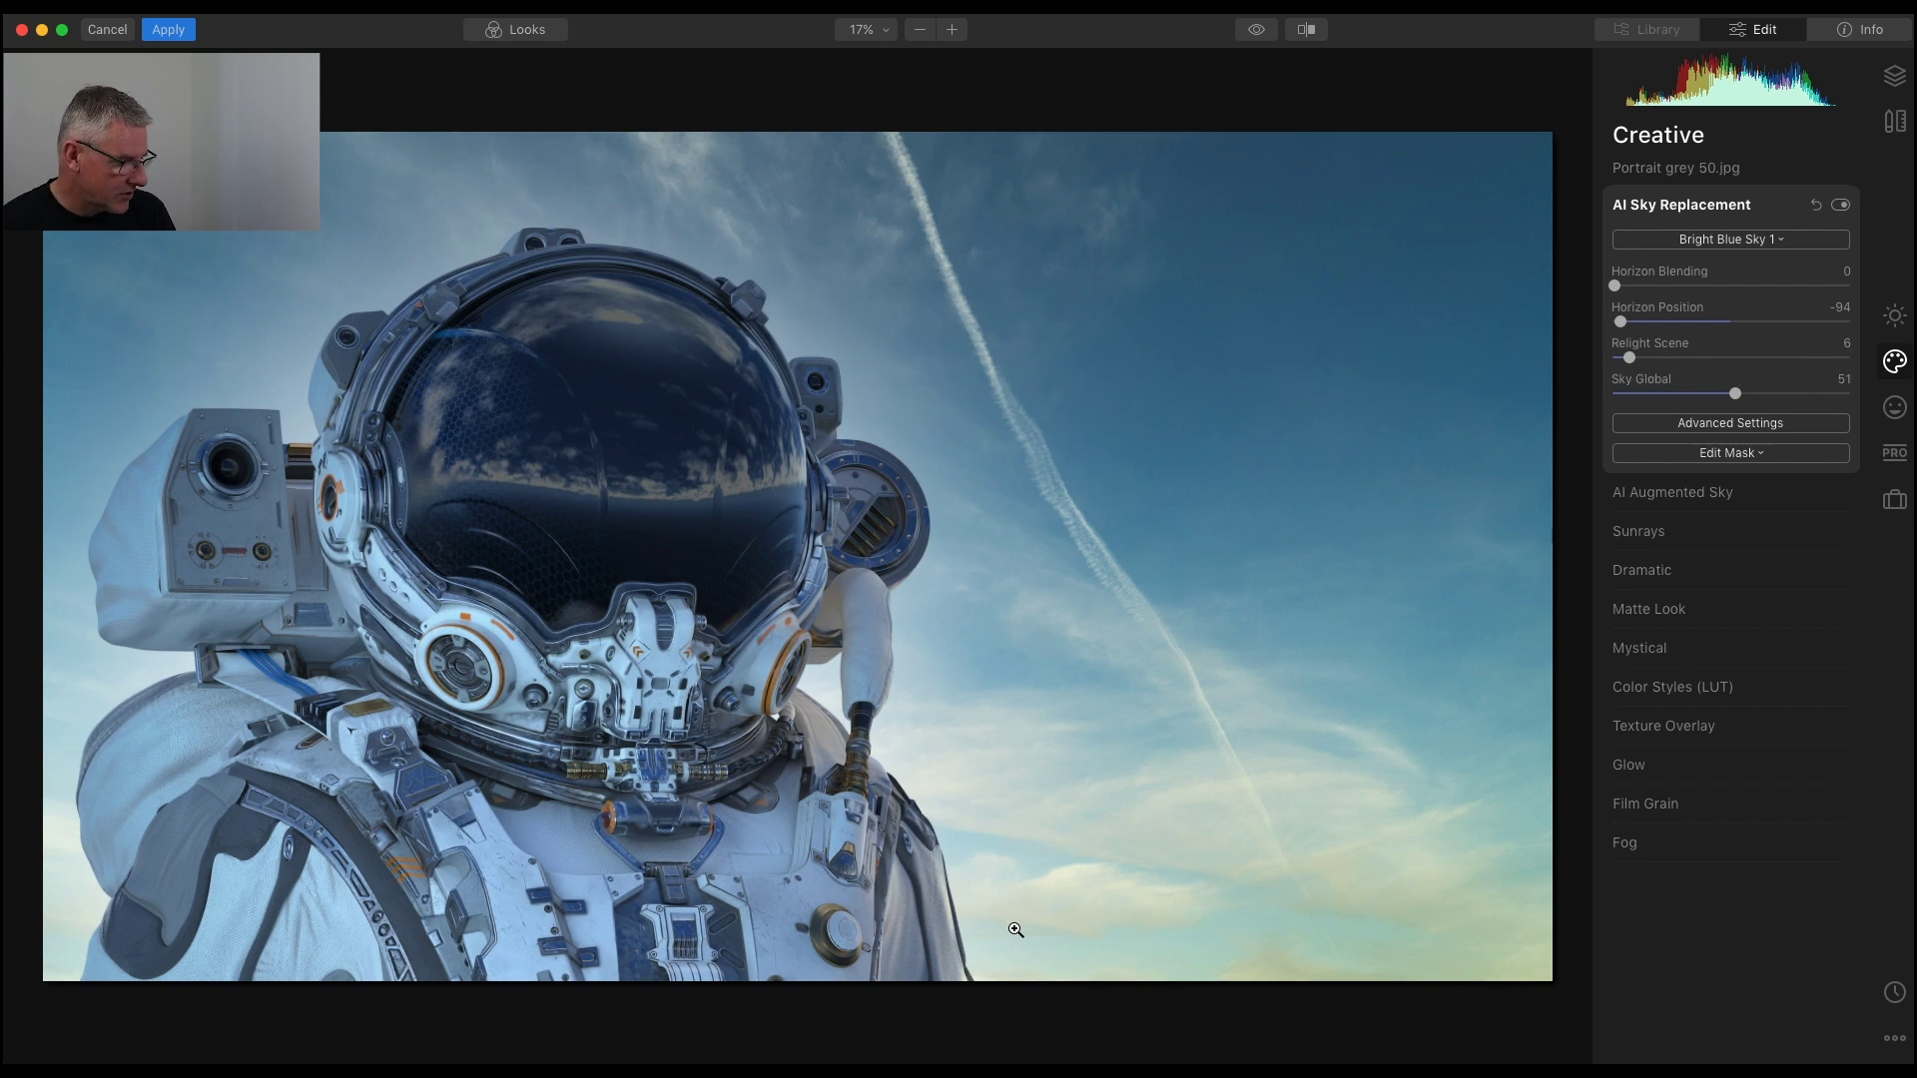
pyautogui.click(1757, 428)
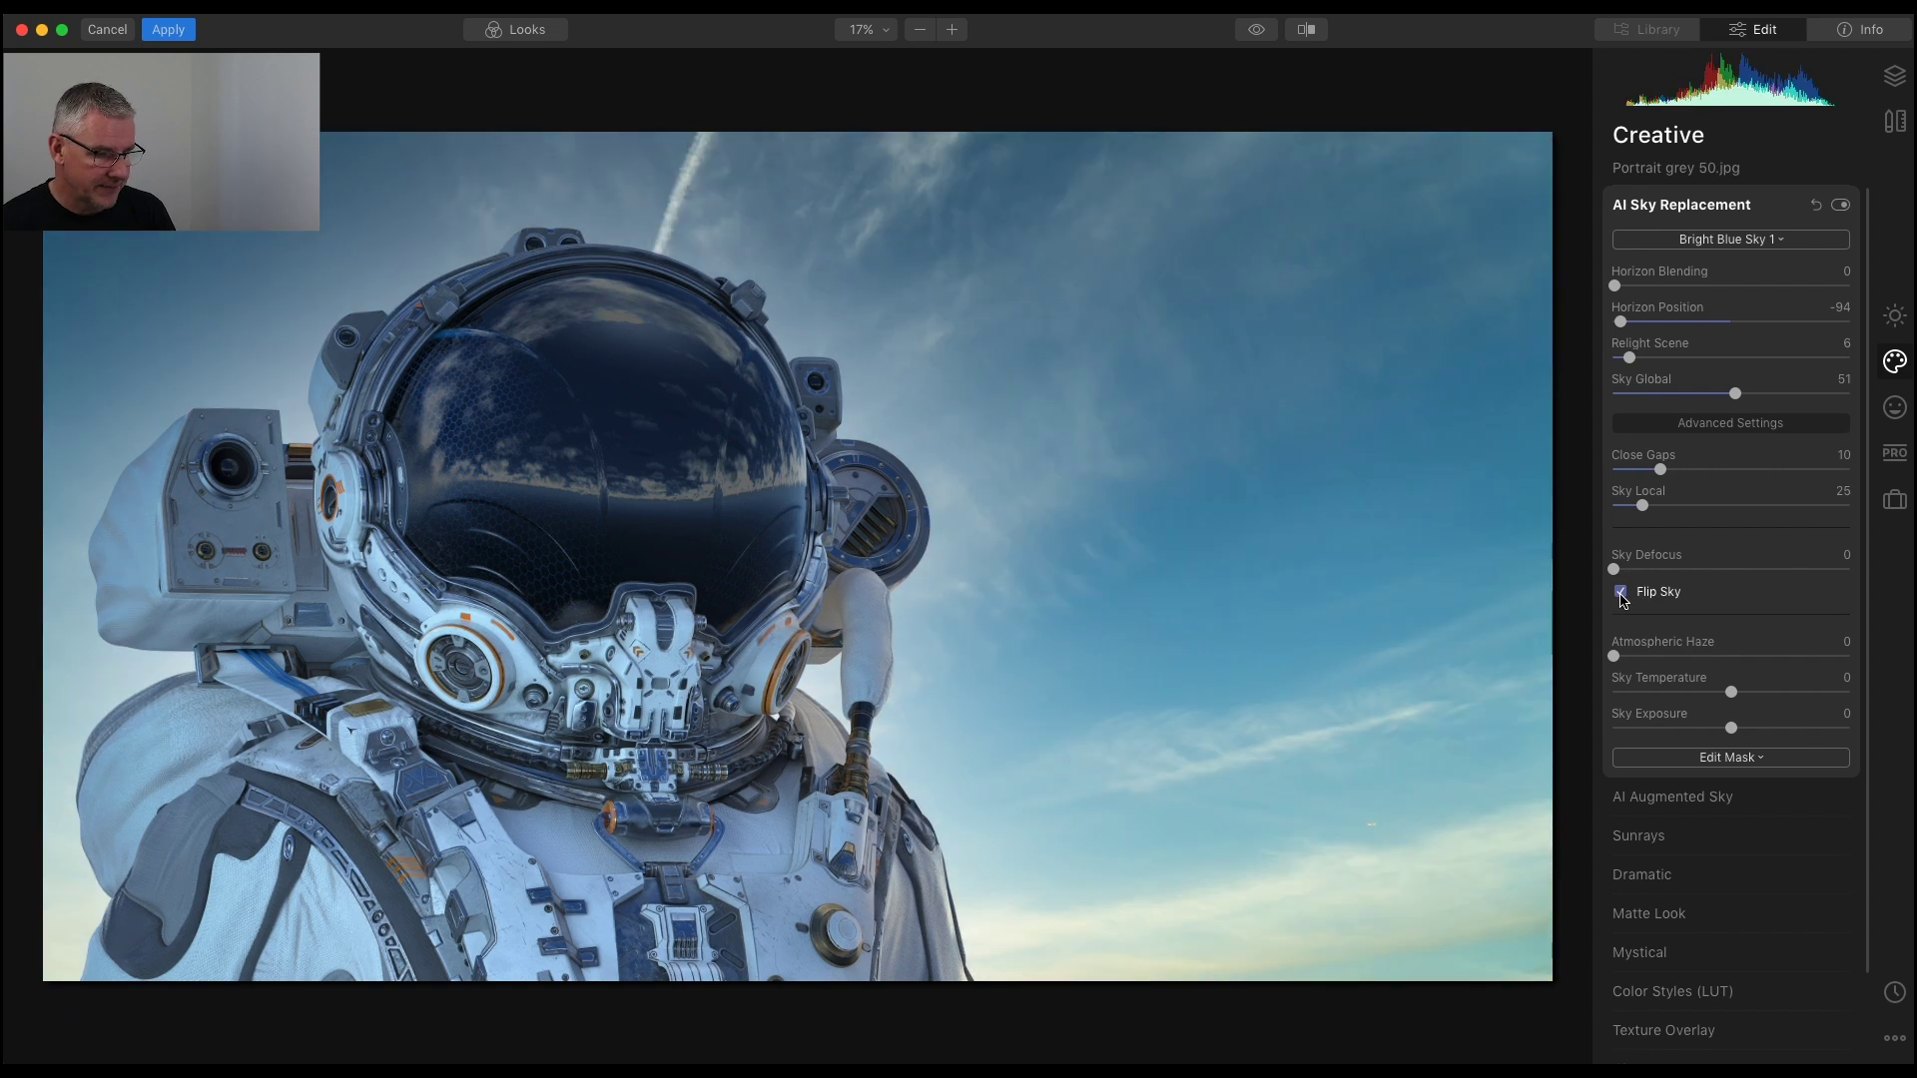
pyautogui.click(1622, 598)
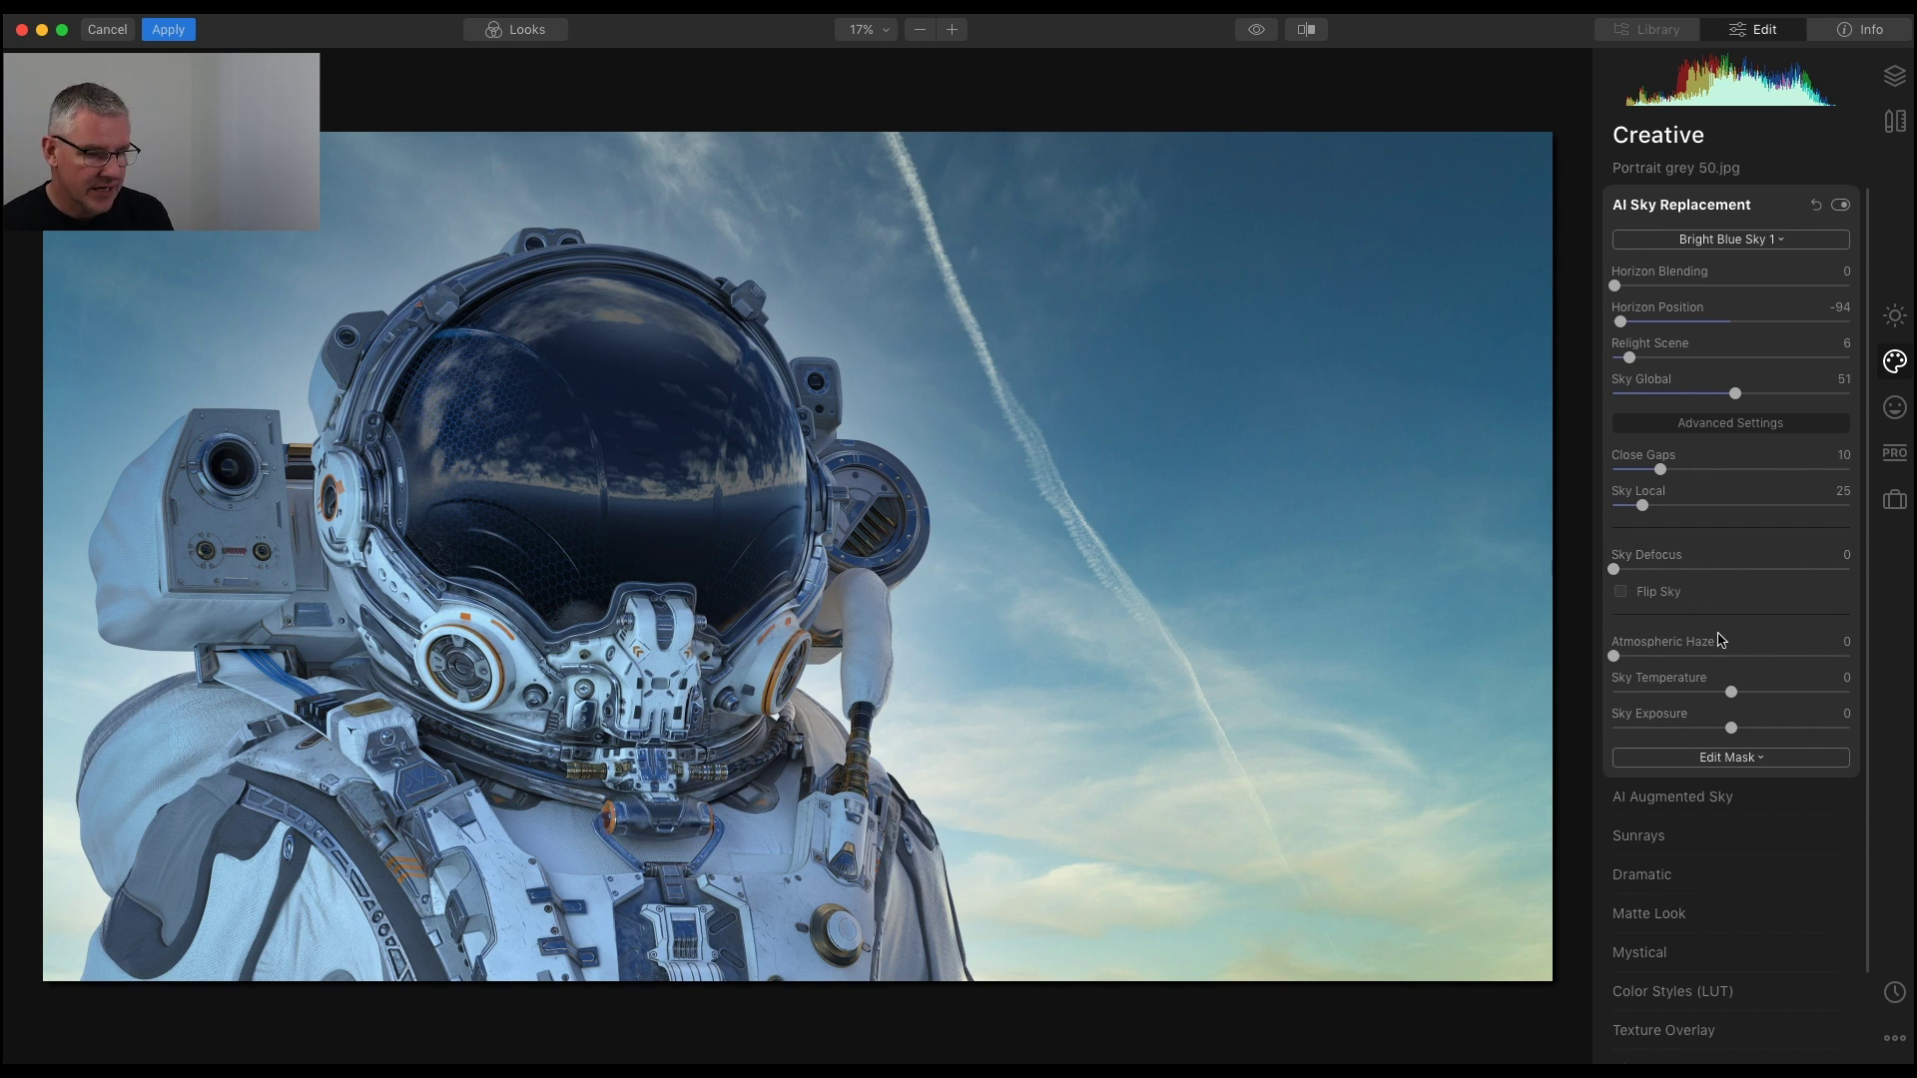
pyautogui.moveTo(1734, 693); pyautogui.dragTo(1704, 696)
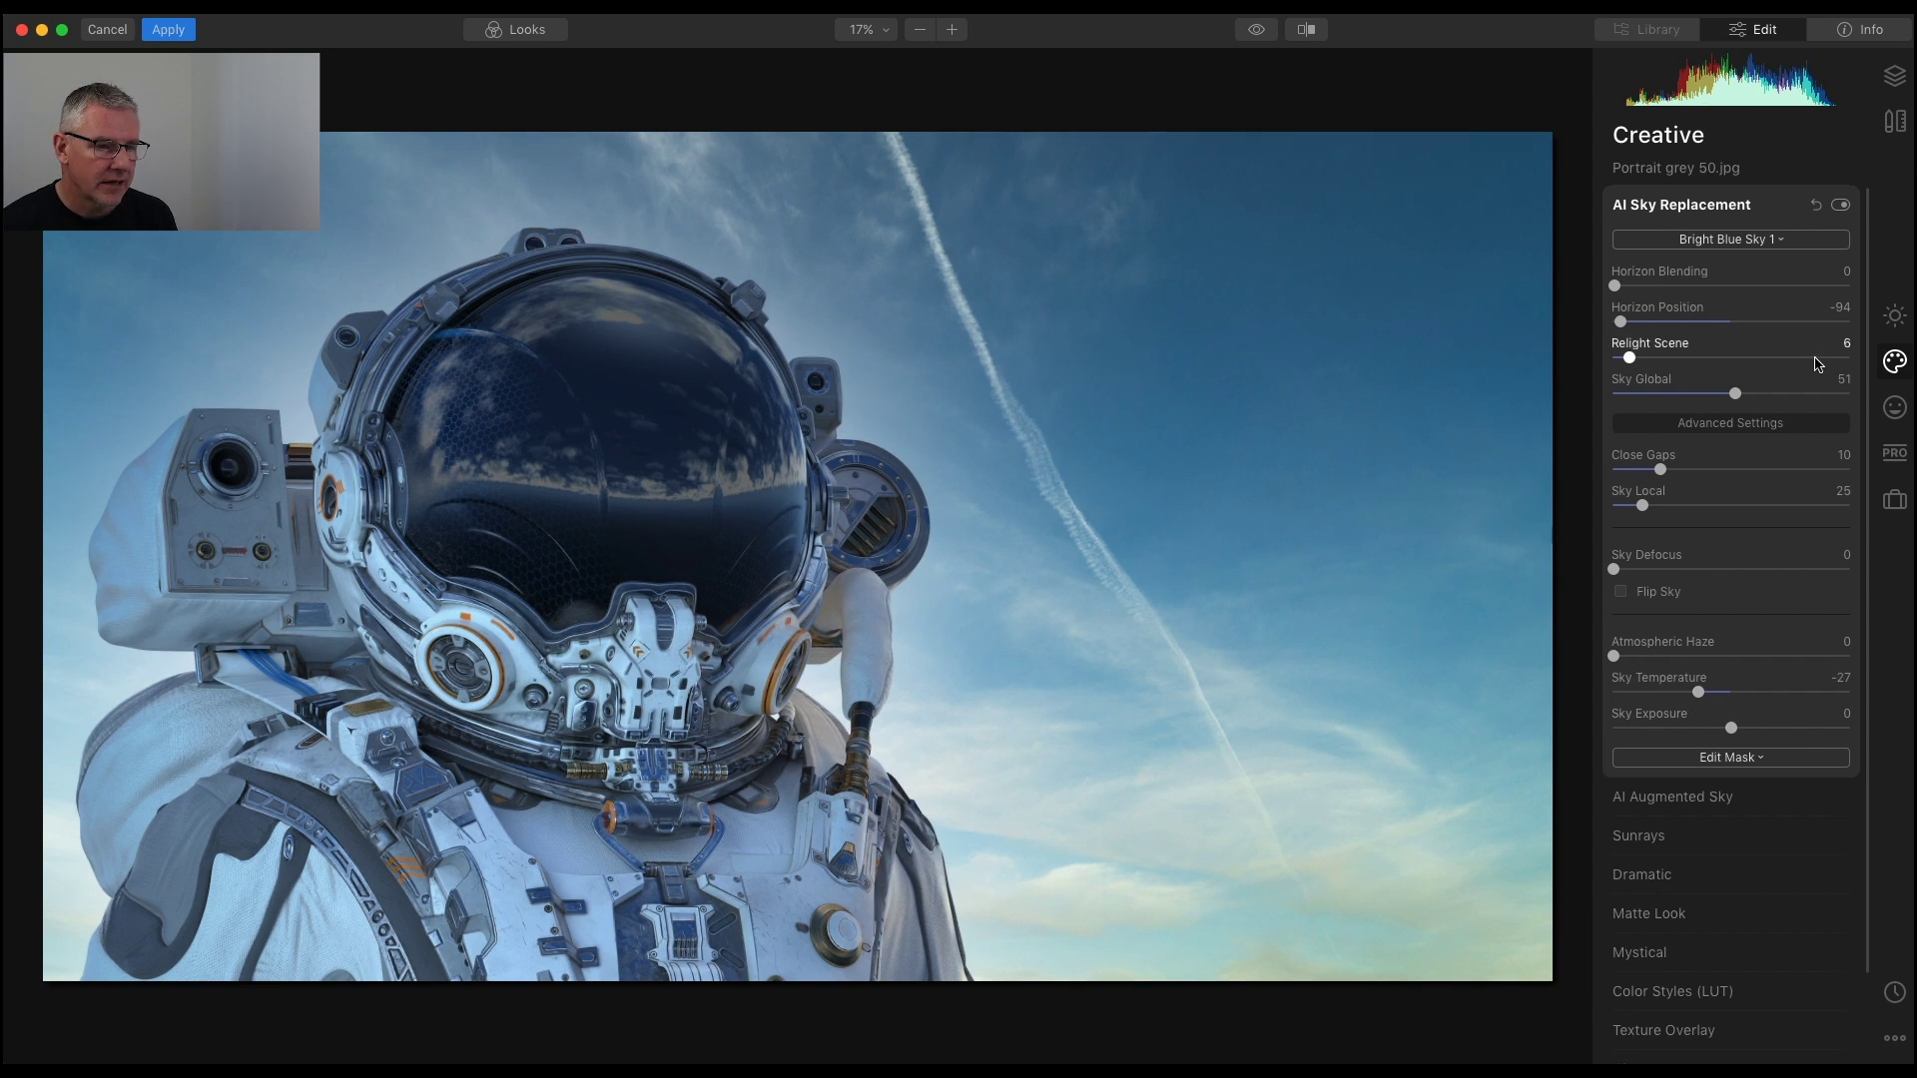
# - Lower the image's overall Saturation to -22
pyautogui.click(1903, 318)
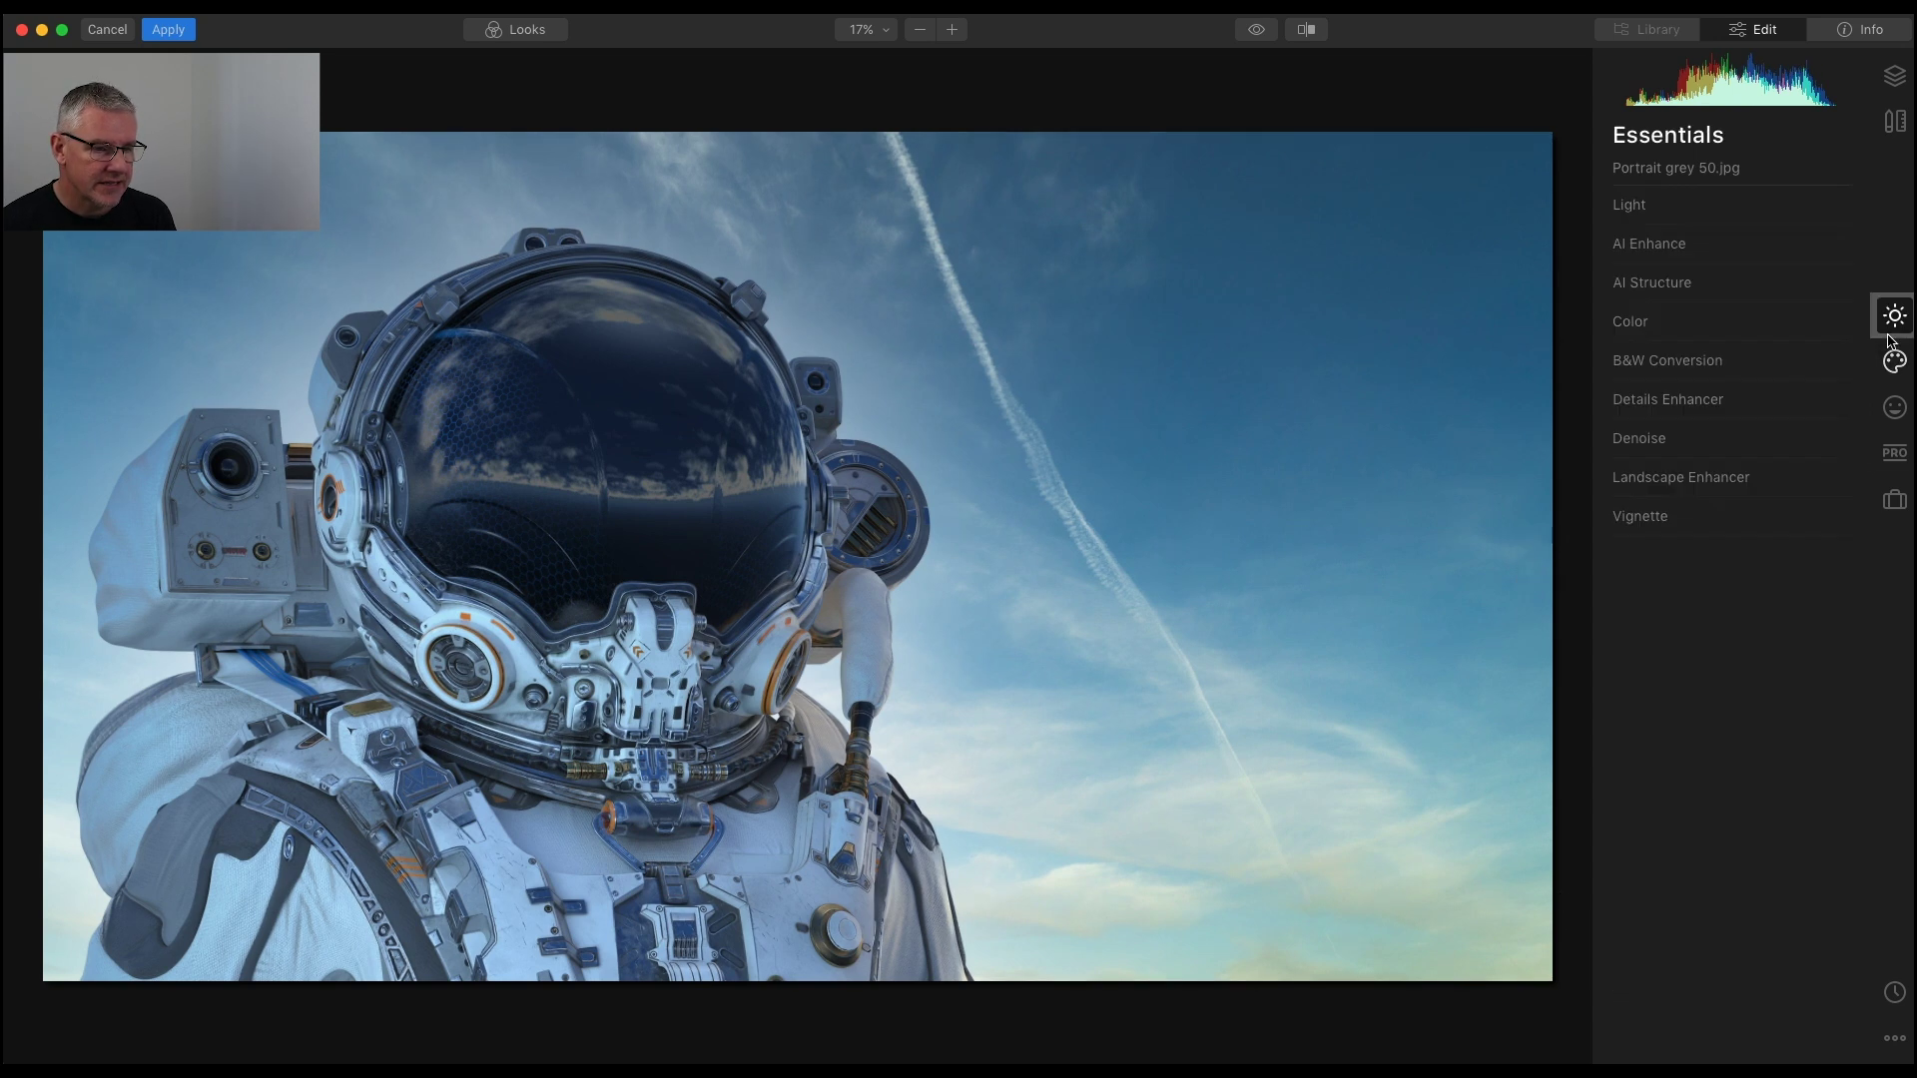
pyautogui.click(1649, 330)
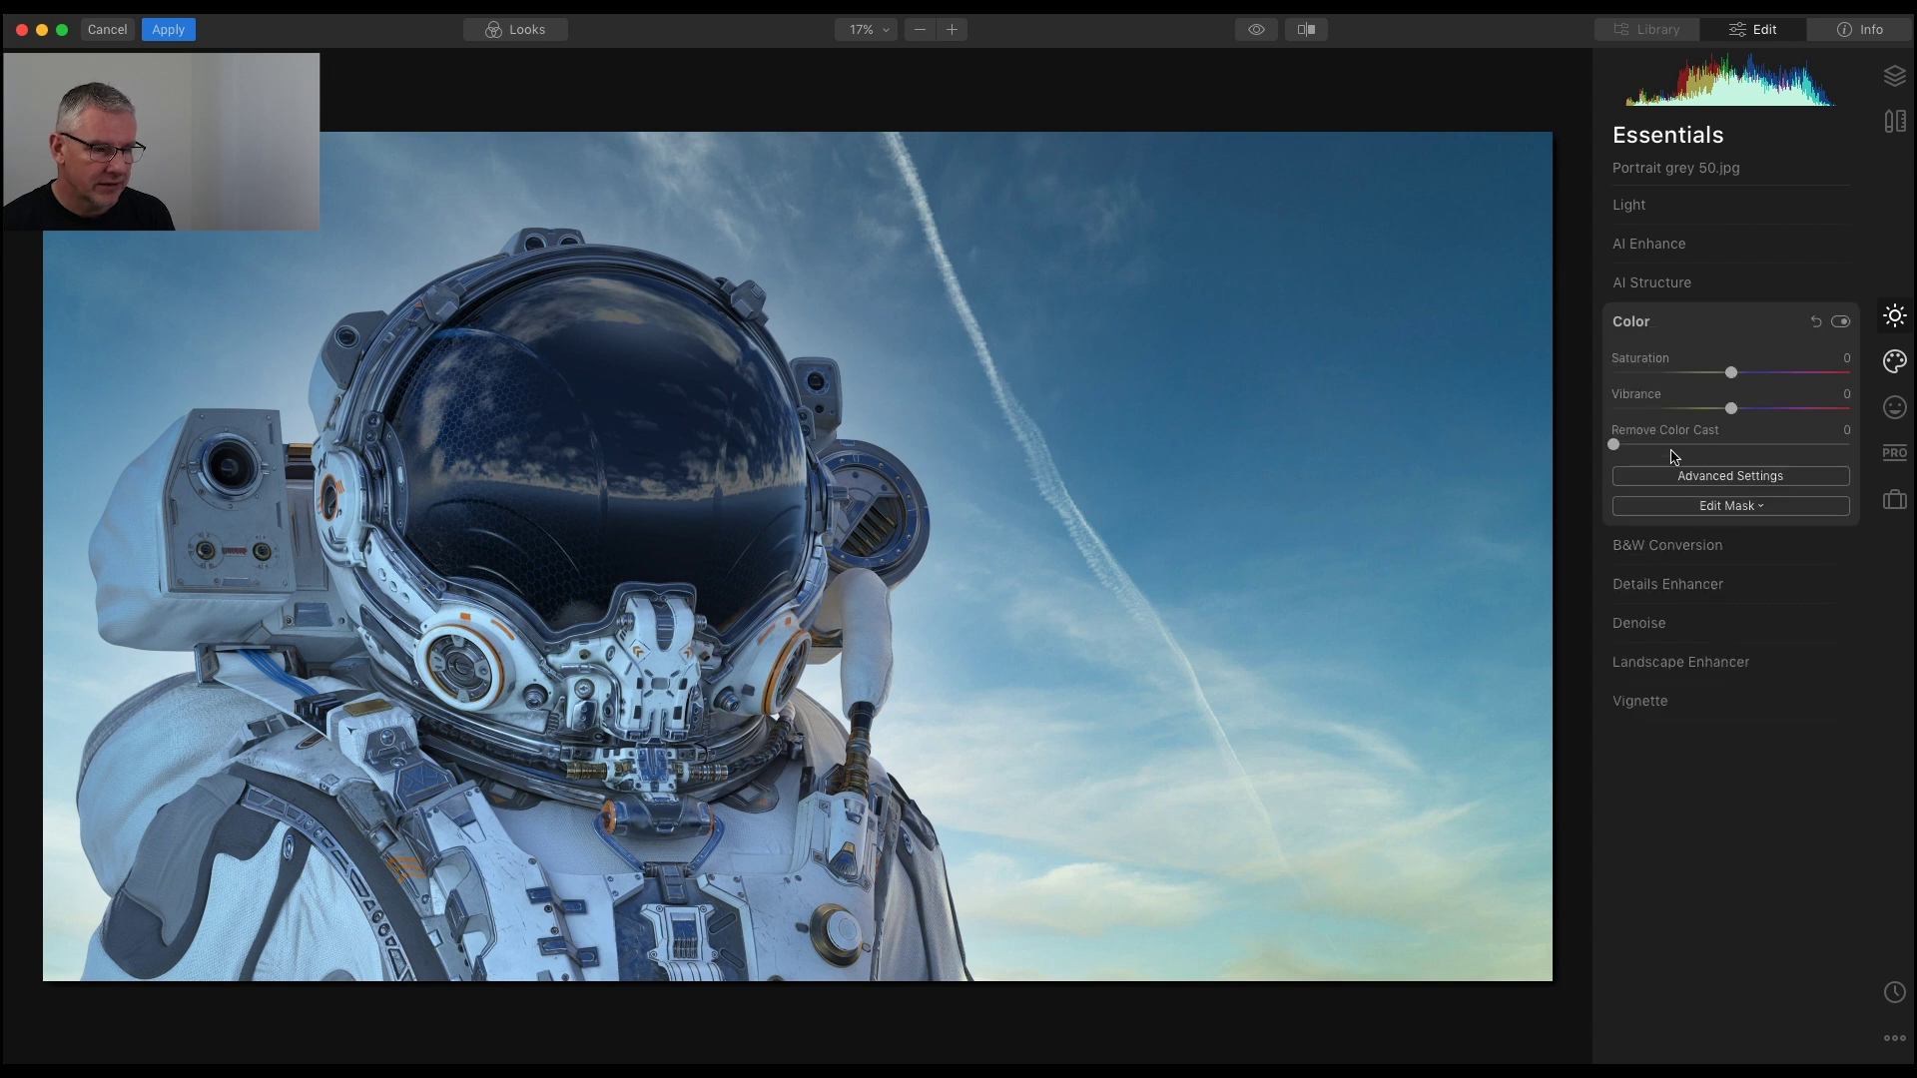
pyautogui.click(1758, 479)
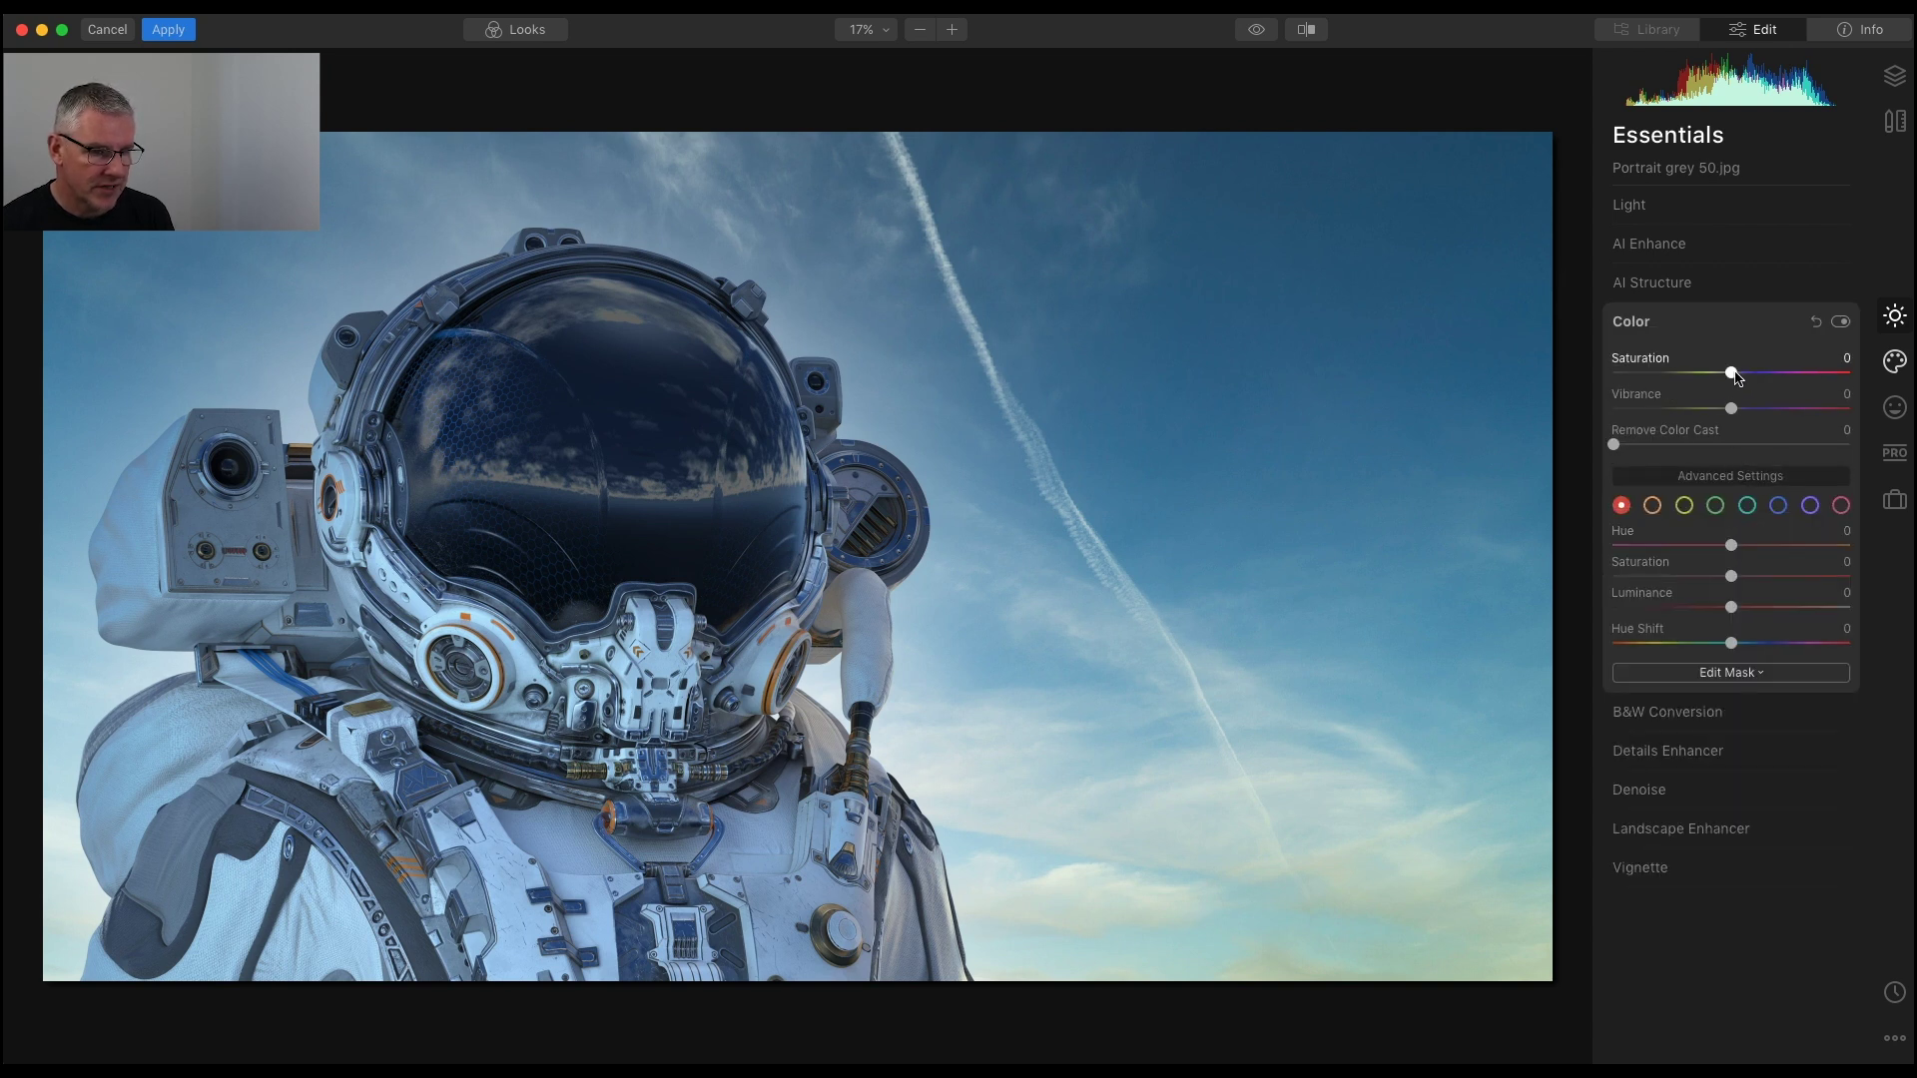
pyautogui.moveTo(1736, 377); pyautogui.dragTo(1708, 378)
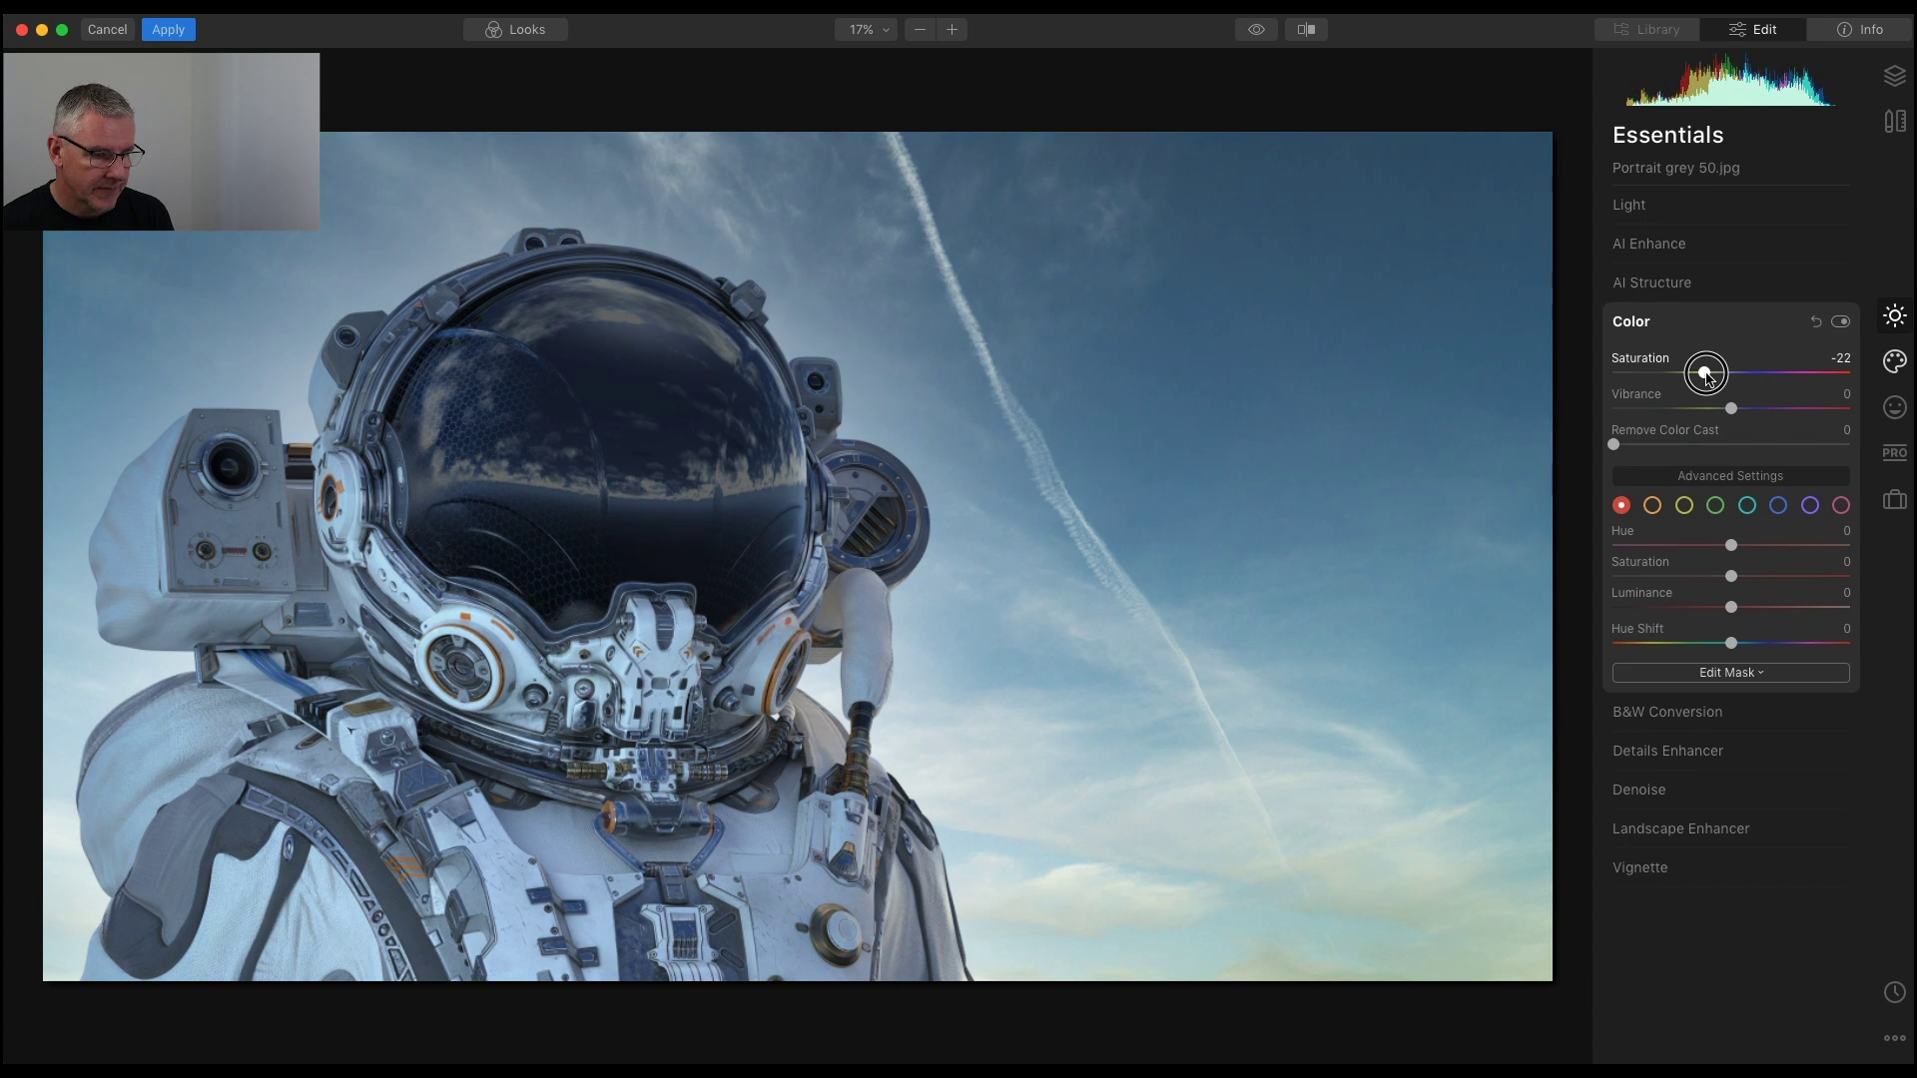
# - Desaturate the blue tones, desaturate and darken the yellows, then select the cyan range
pyautogui.click(1782, 509)
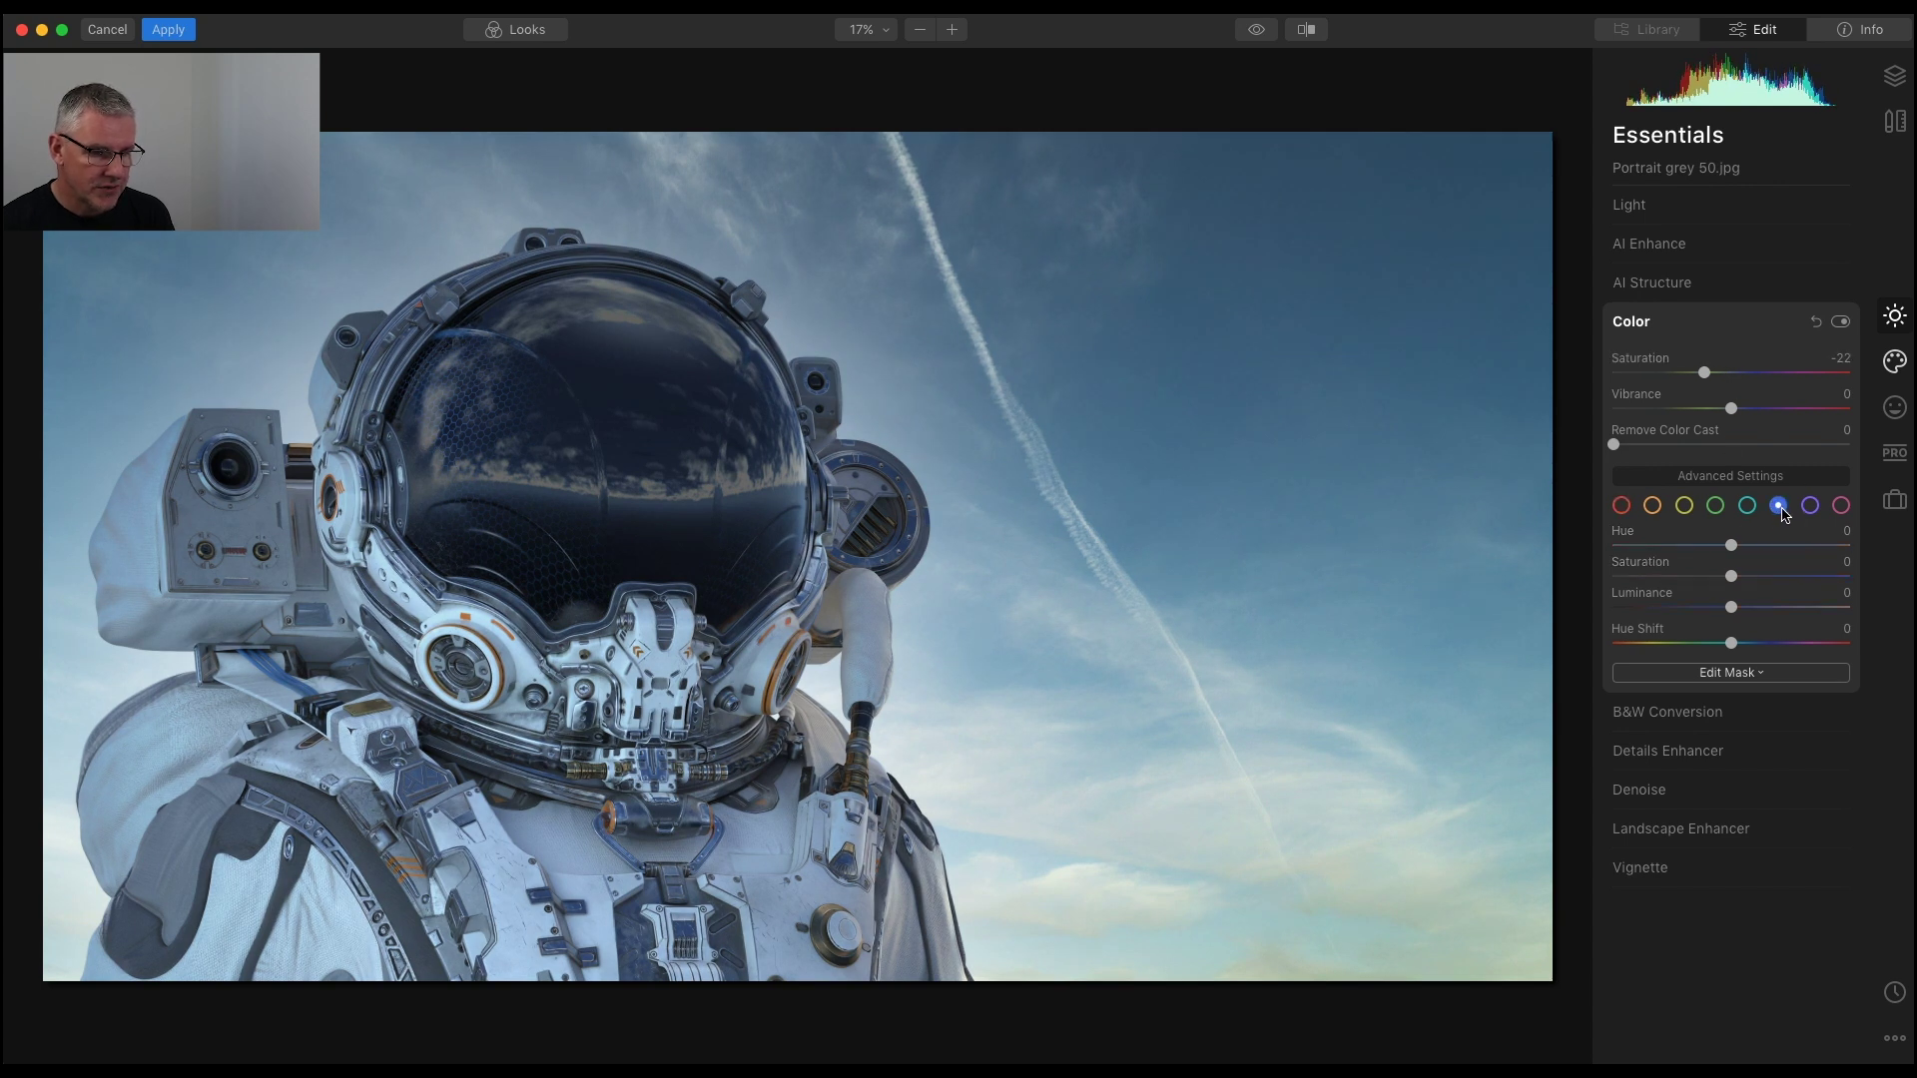
pyautogui.moveTo(1731, 576); pyautogui.dragTo(1651, 614)
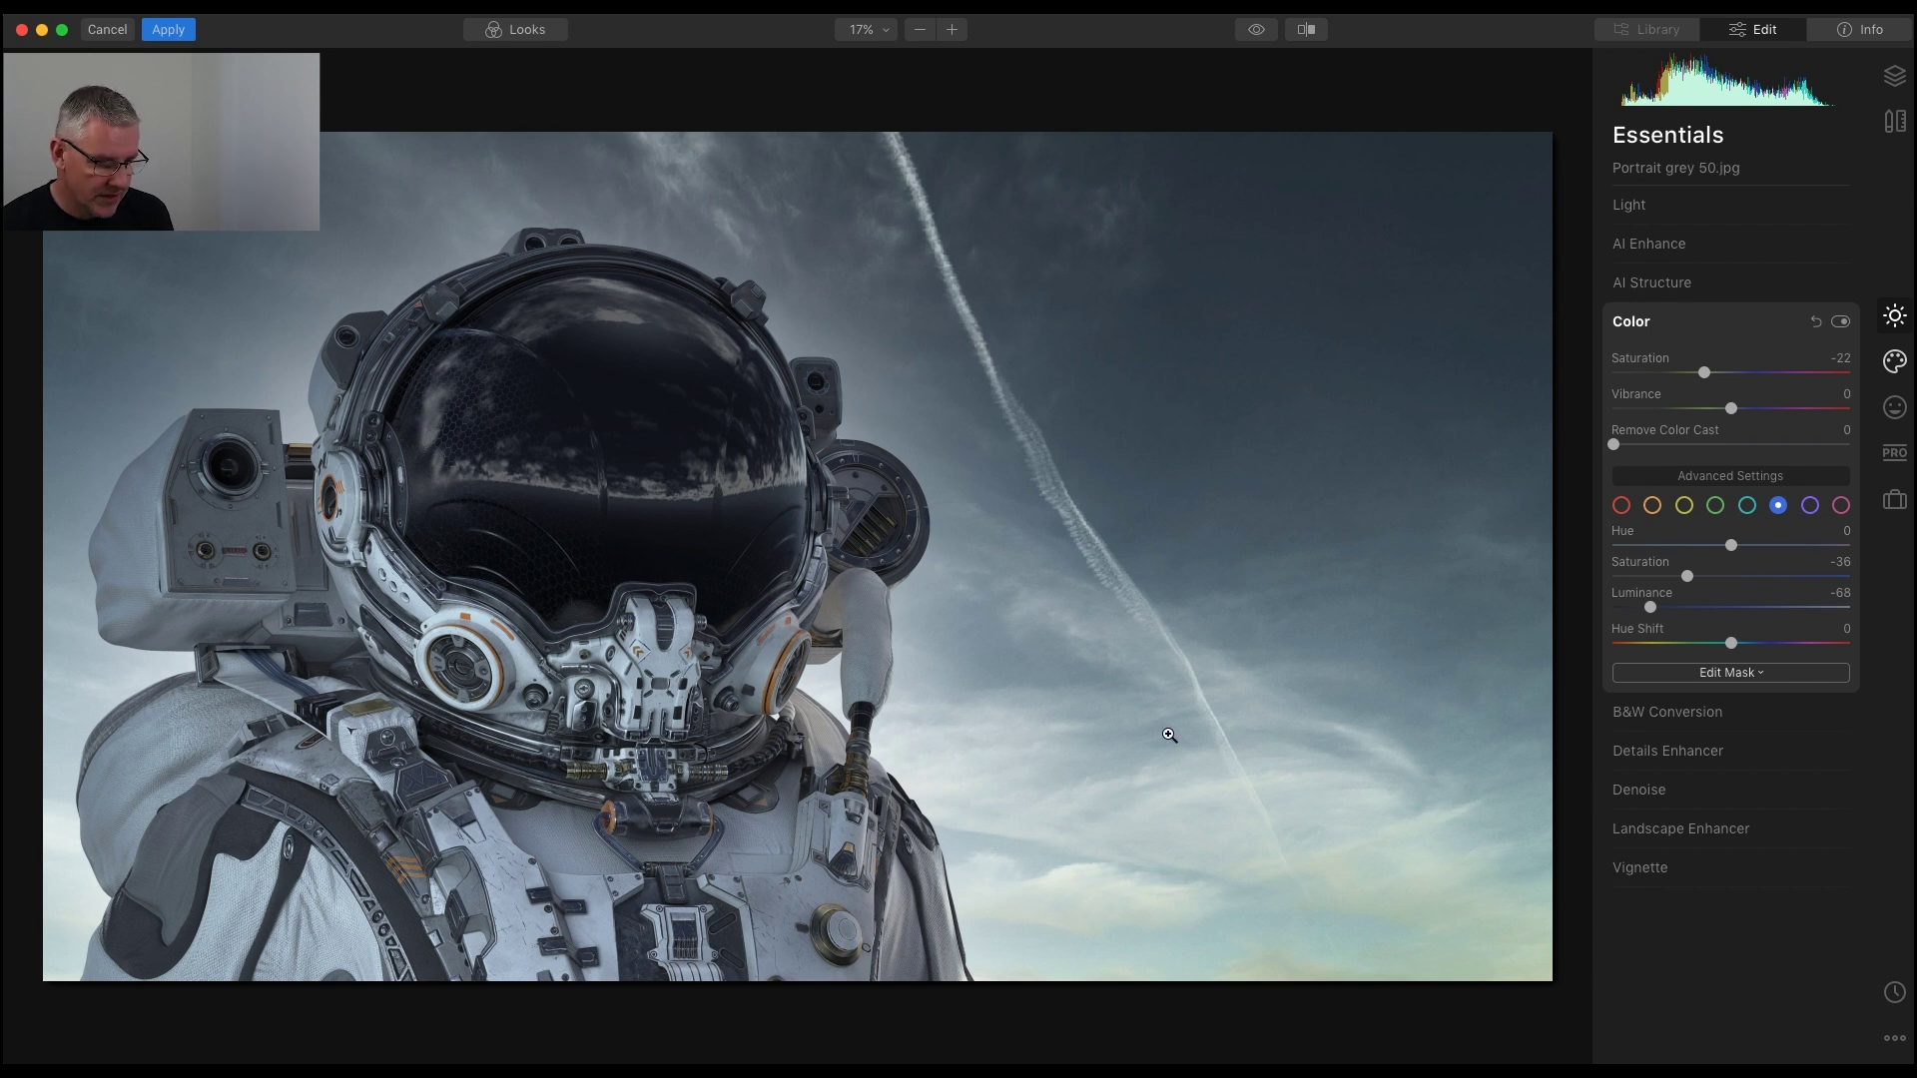
pyautogui.click(1684, 505)
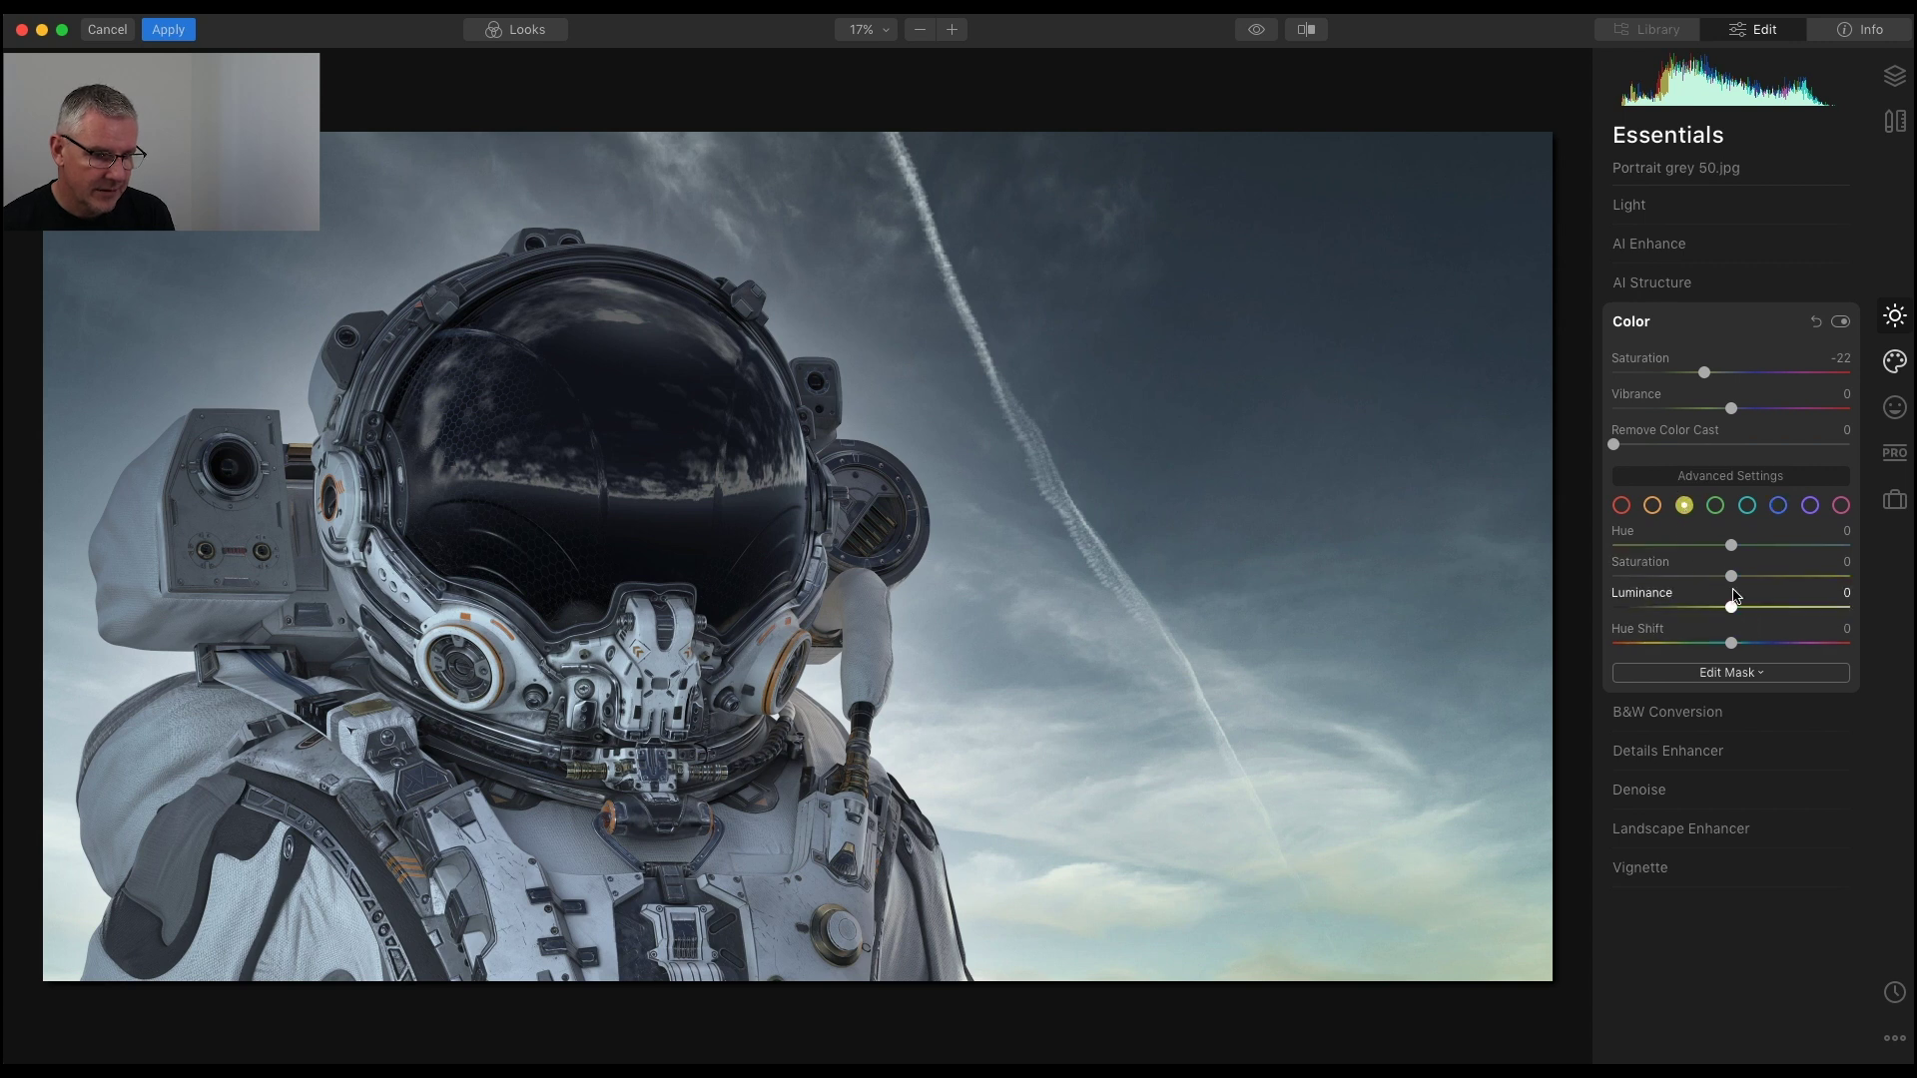
pyautogui.moveTo(1733, 579); pyautogui.dragTo(1610, 585)
pyautogui.moveTo(1732, 607); pyautogui.dragTo(1618, 575)
pyautogui.click(1716, 505)
pyautogui.click(1748, 505)
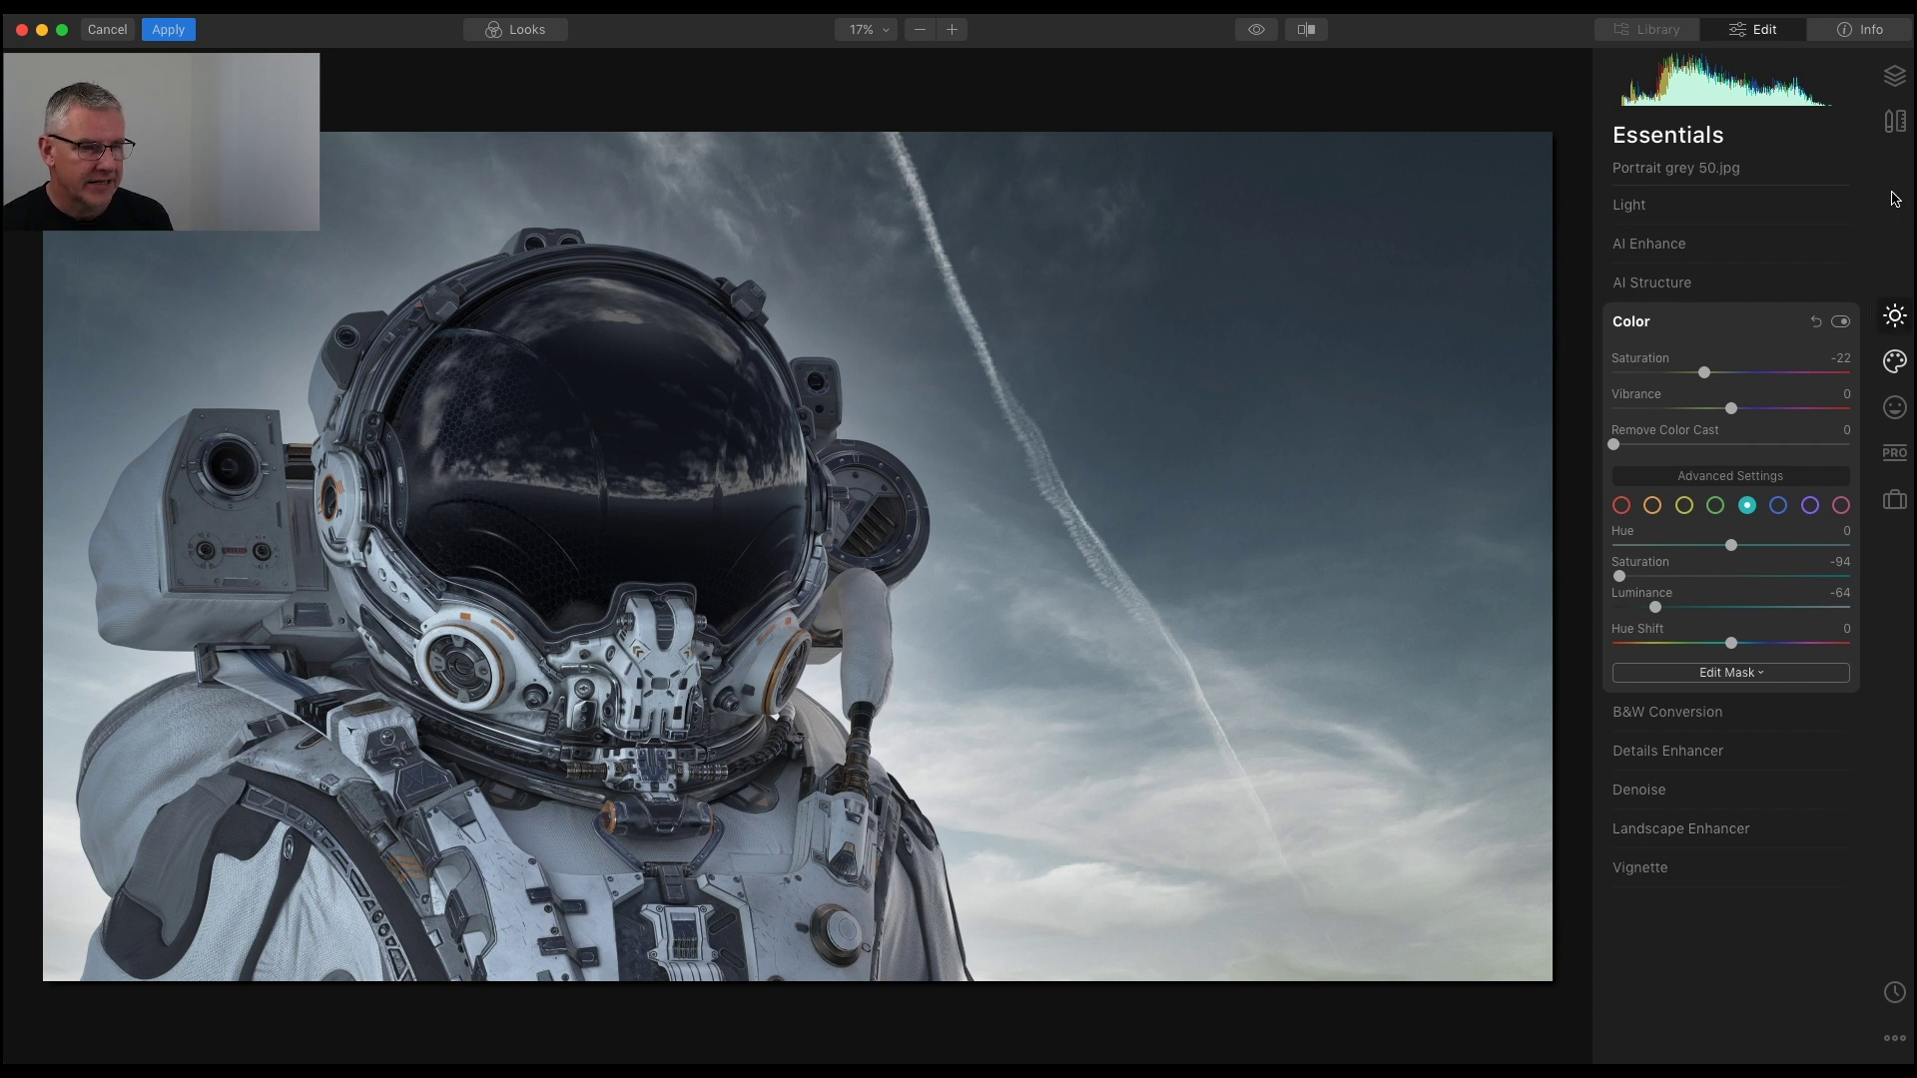
# - Add the HUD-glasses portrait screenshot from the Desktop as a new image layer
pyautogui.click(1894, 78)
pyautogui.click(1839, 137)
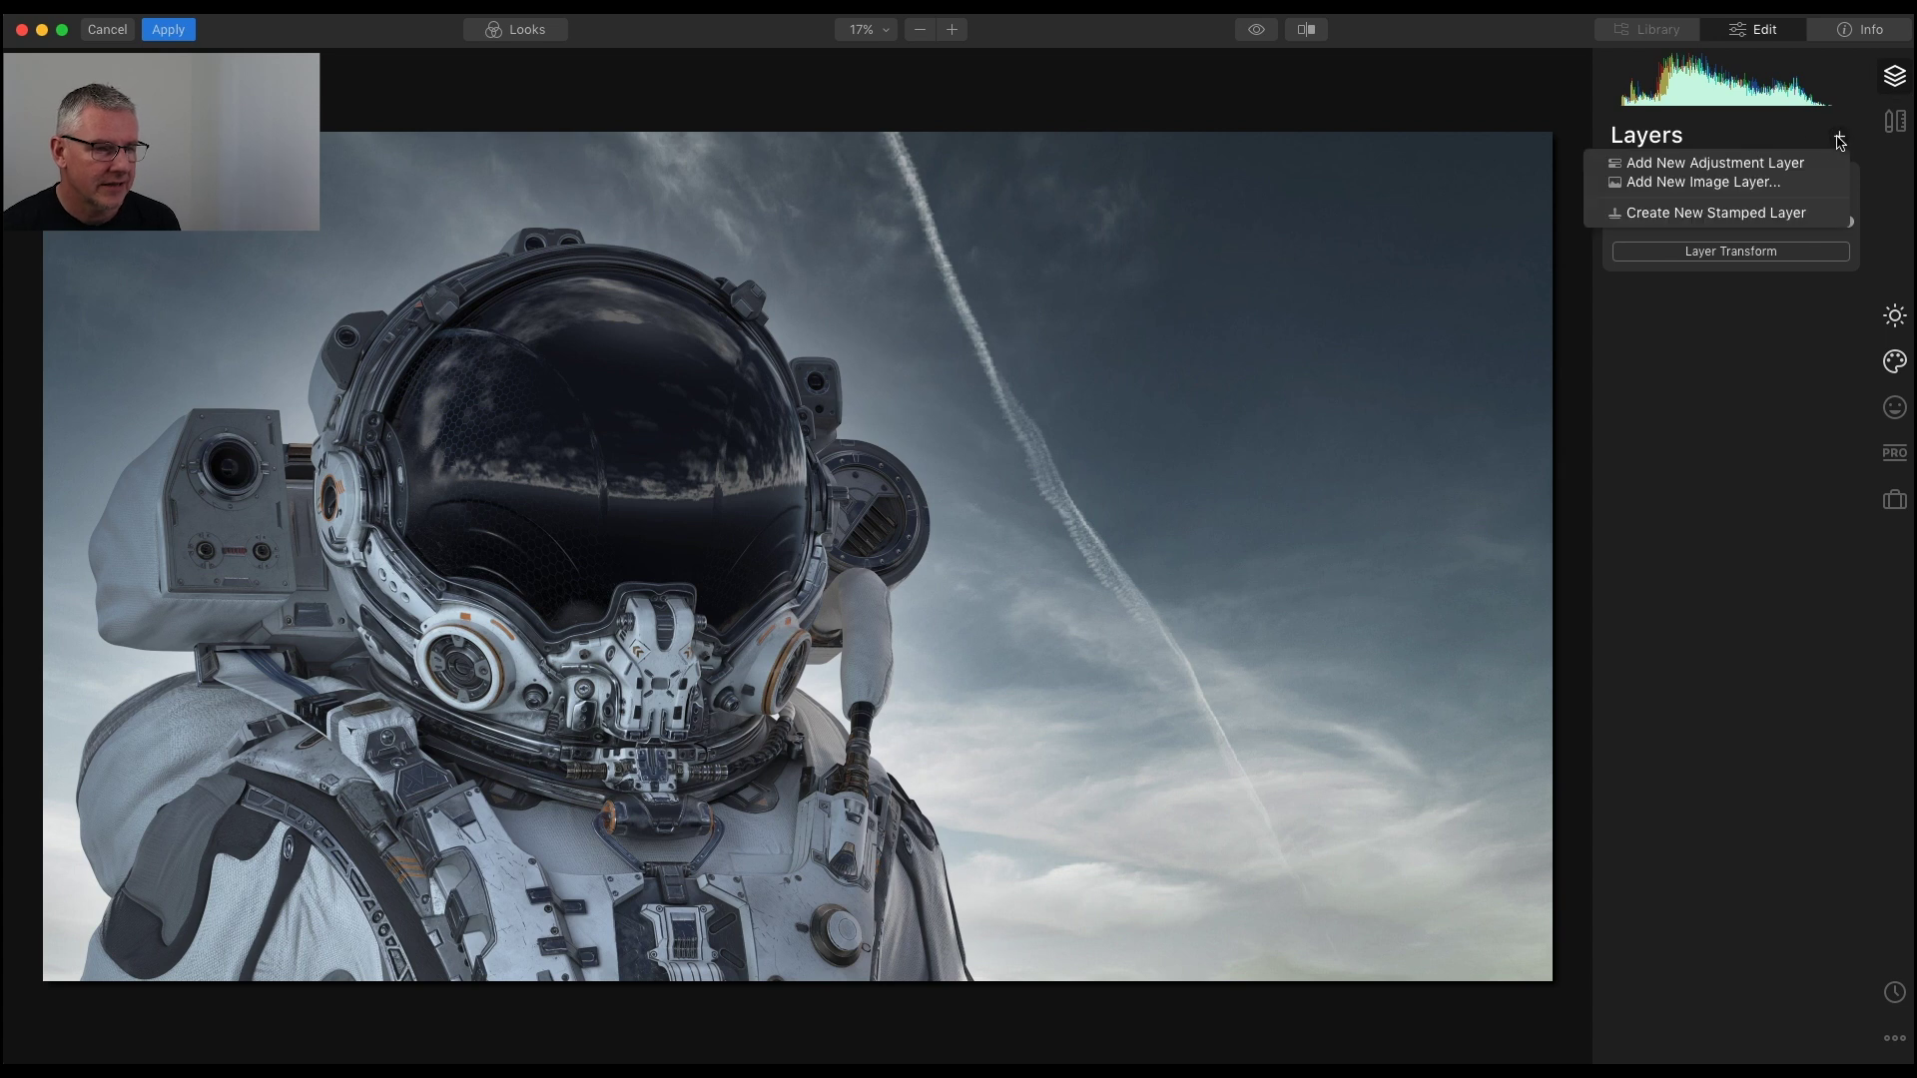
pyautogui.click(1775, 190)
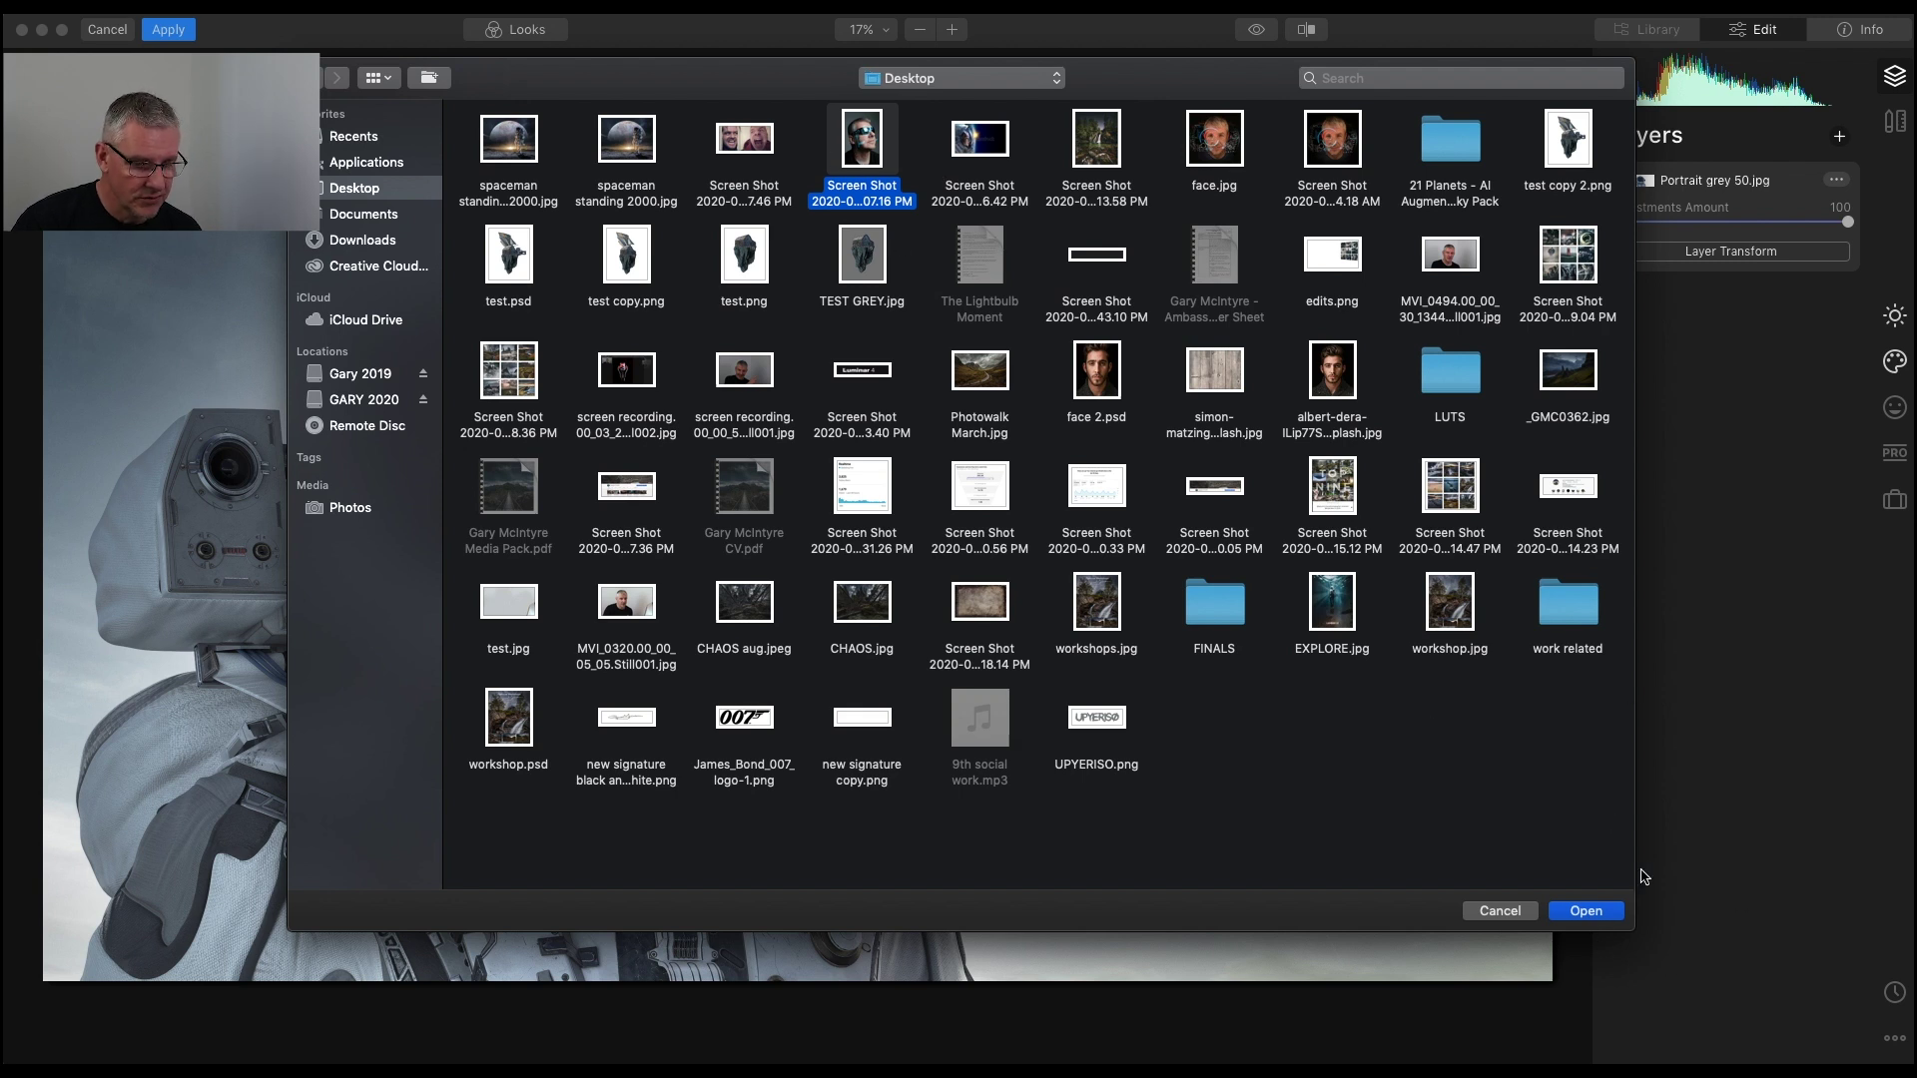
pyautogui.click(1586, 912)
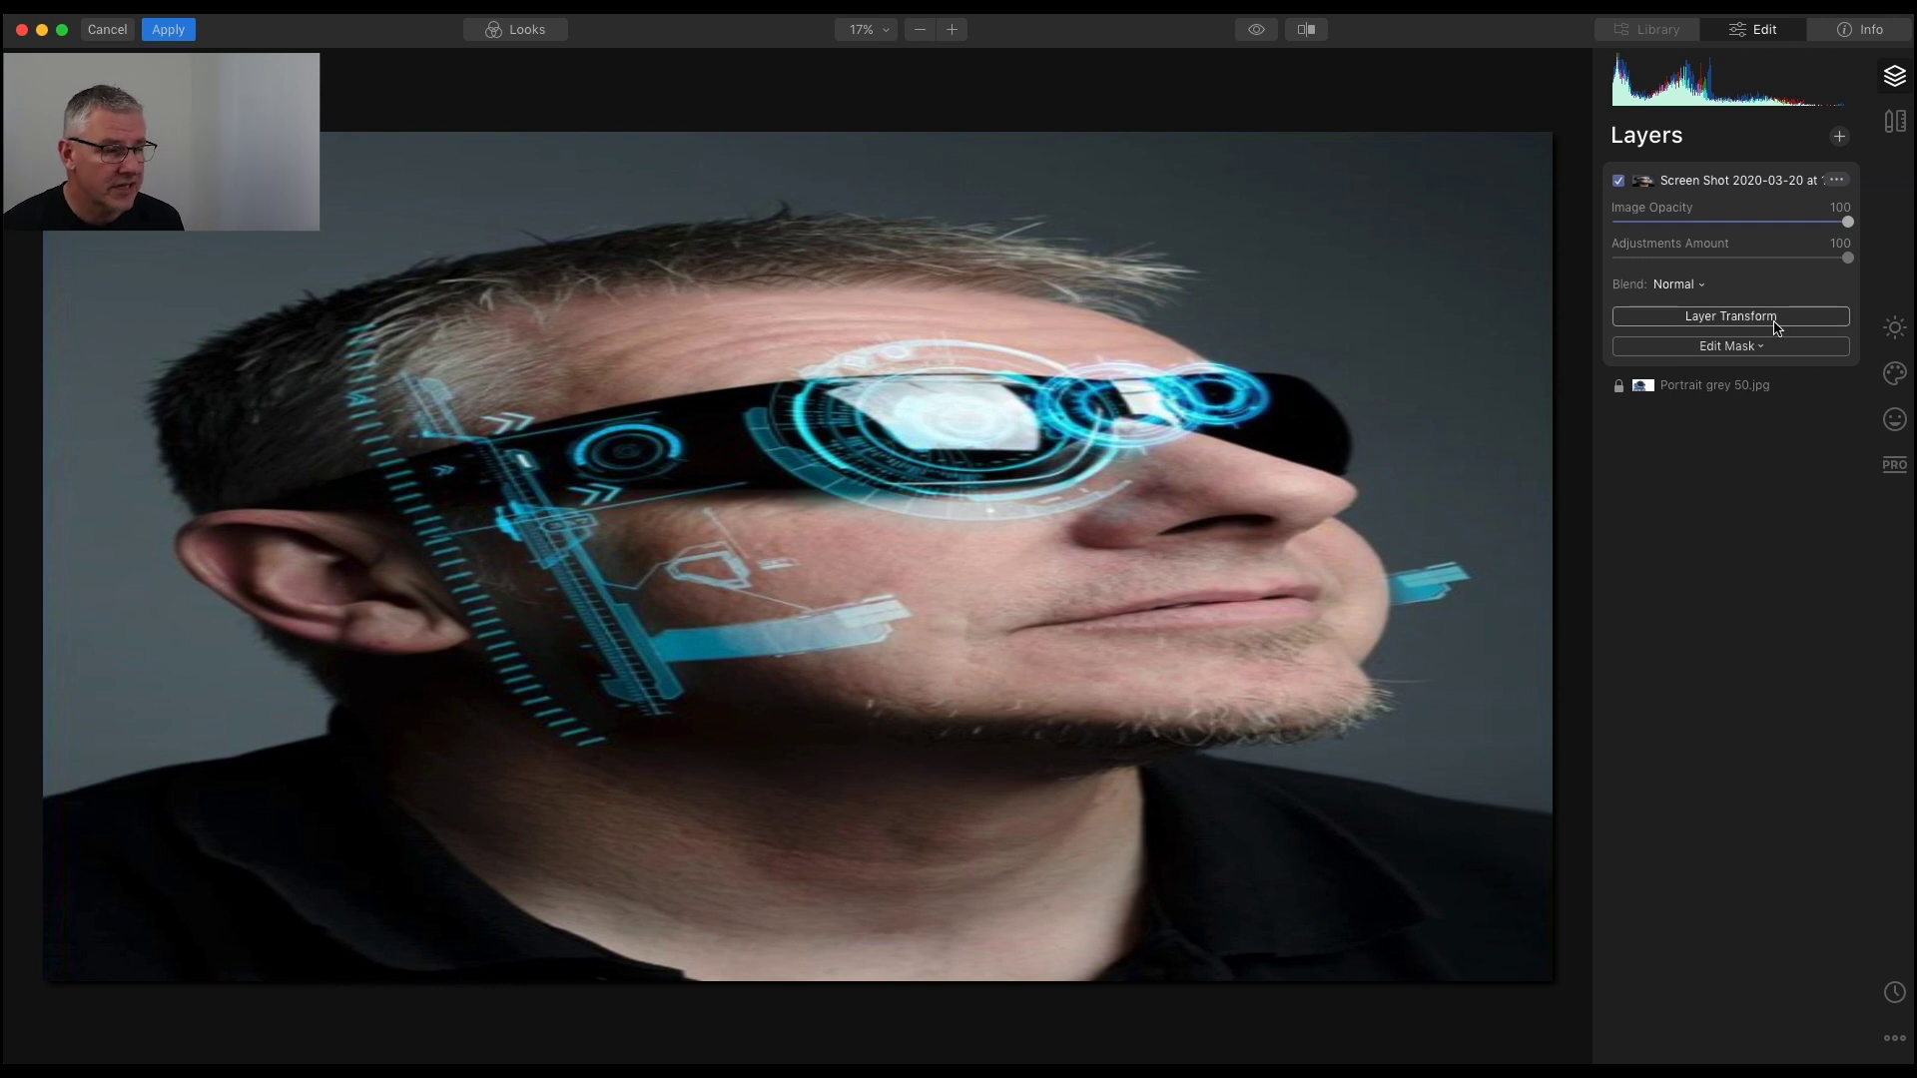
# - Shrink the portrait layer, tilt it 2° and fit it over the helmet opening
pyautogui.click(1776, 326)
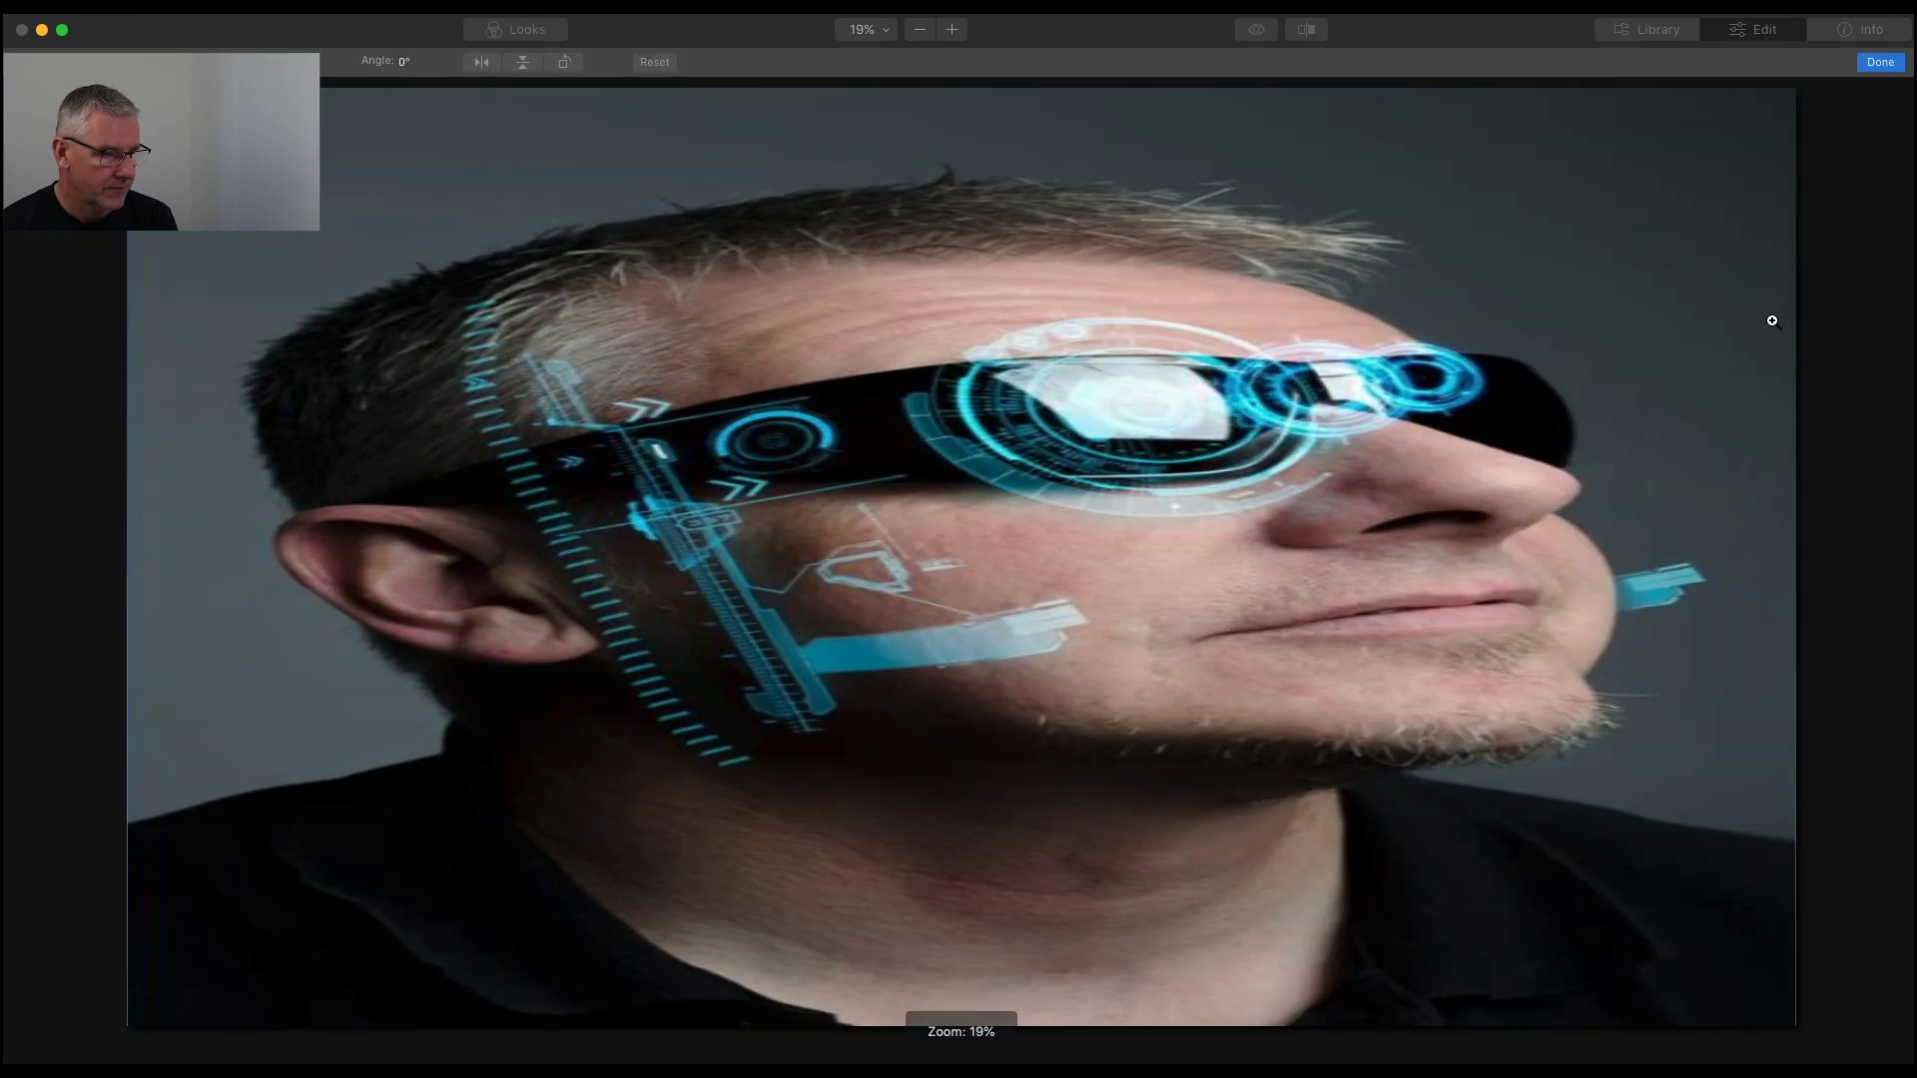
pyautogui.moveTo(1795, 556); pyautogui.dragTo(863, 591)
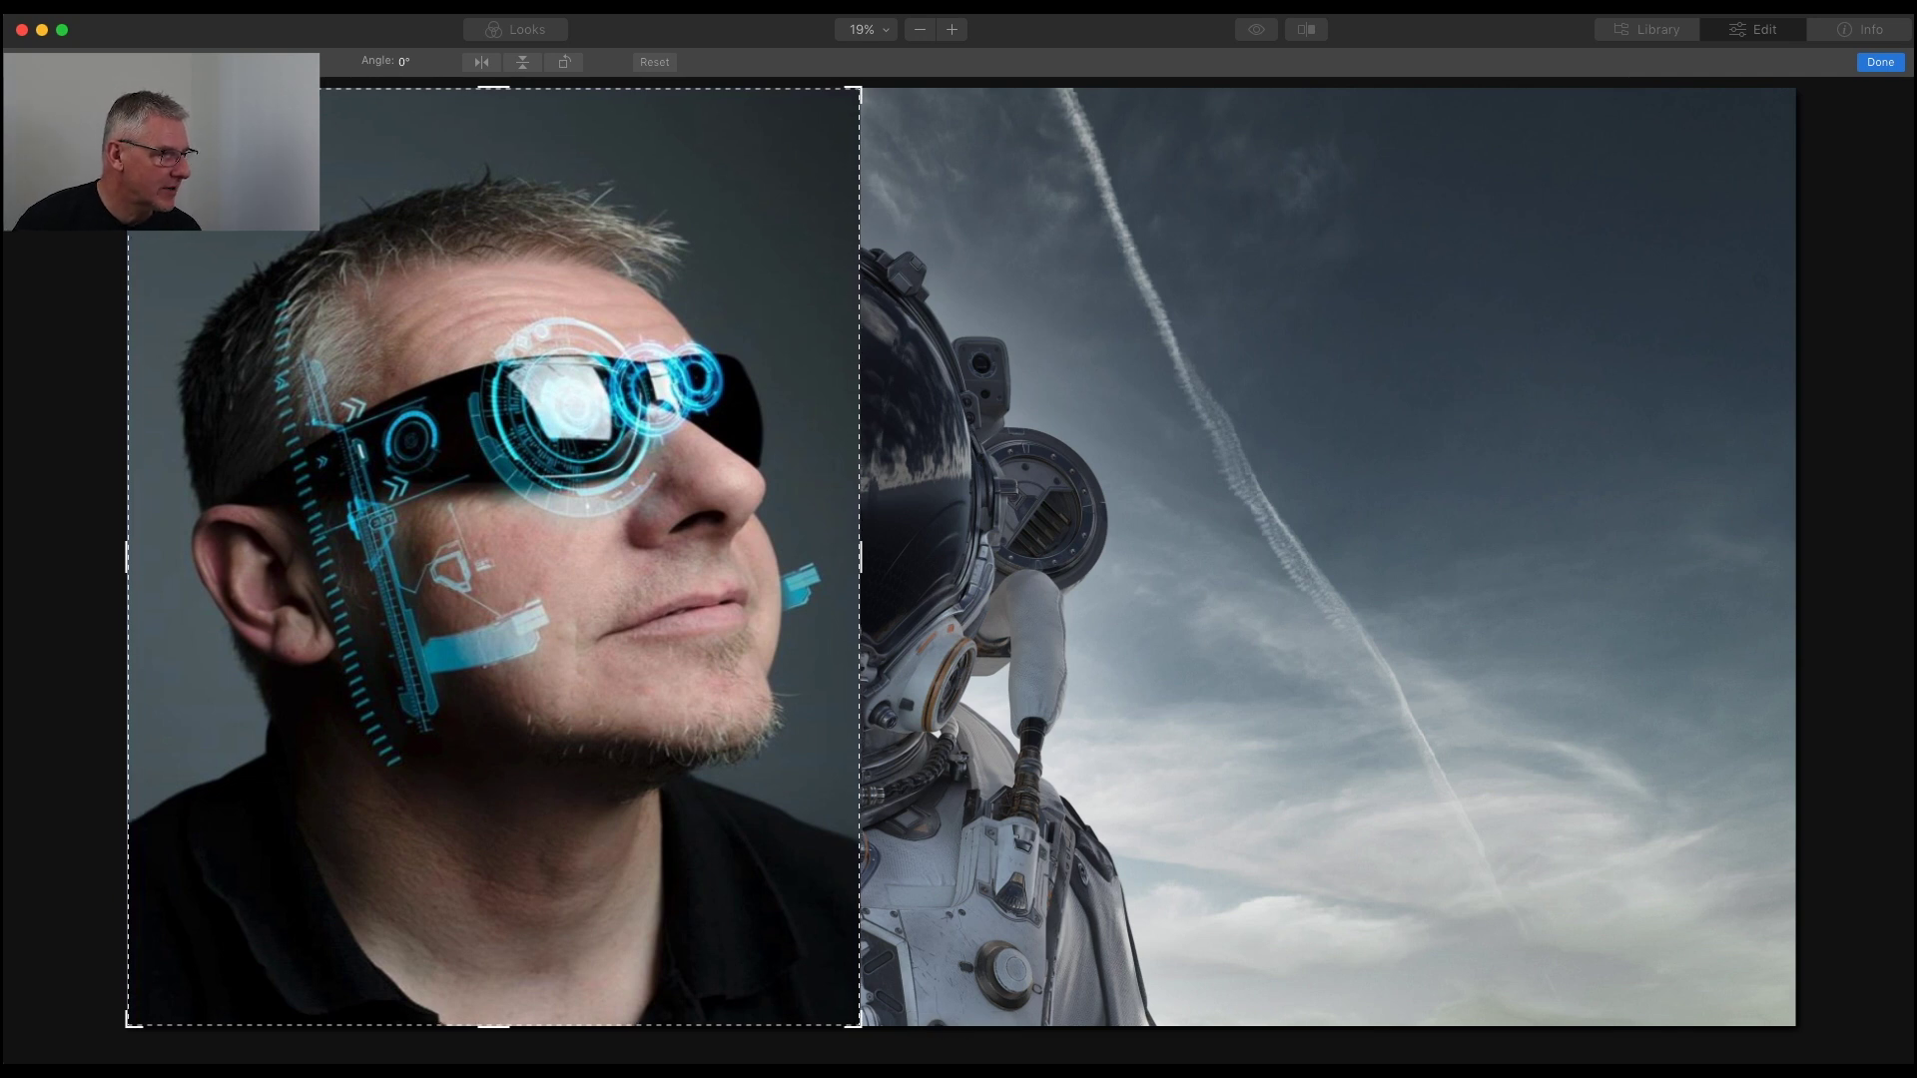
pyautogui.moveTo(128, 88); pyautogui.dragTo(470, 525)
pyautogui.moveTo(768, 854); pyautogui.dragTo(1294, 542)
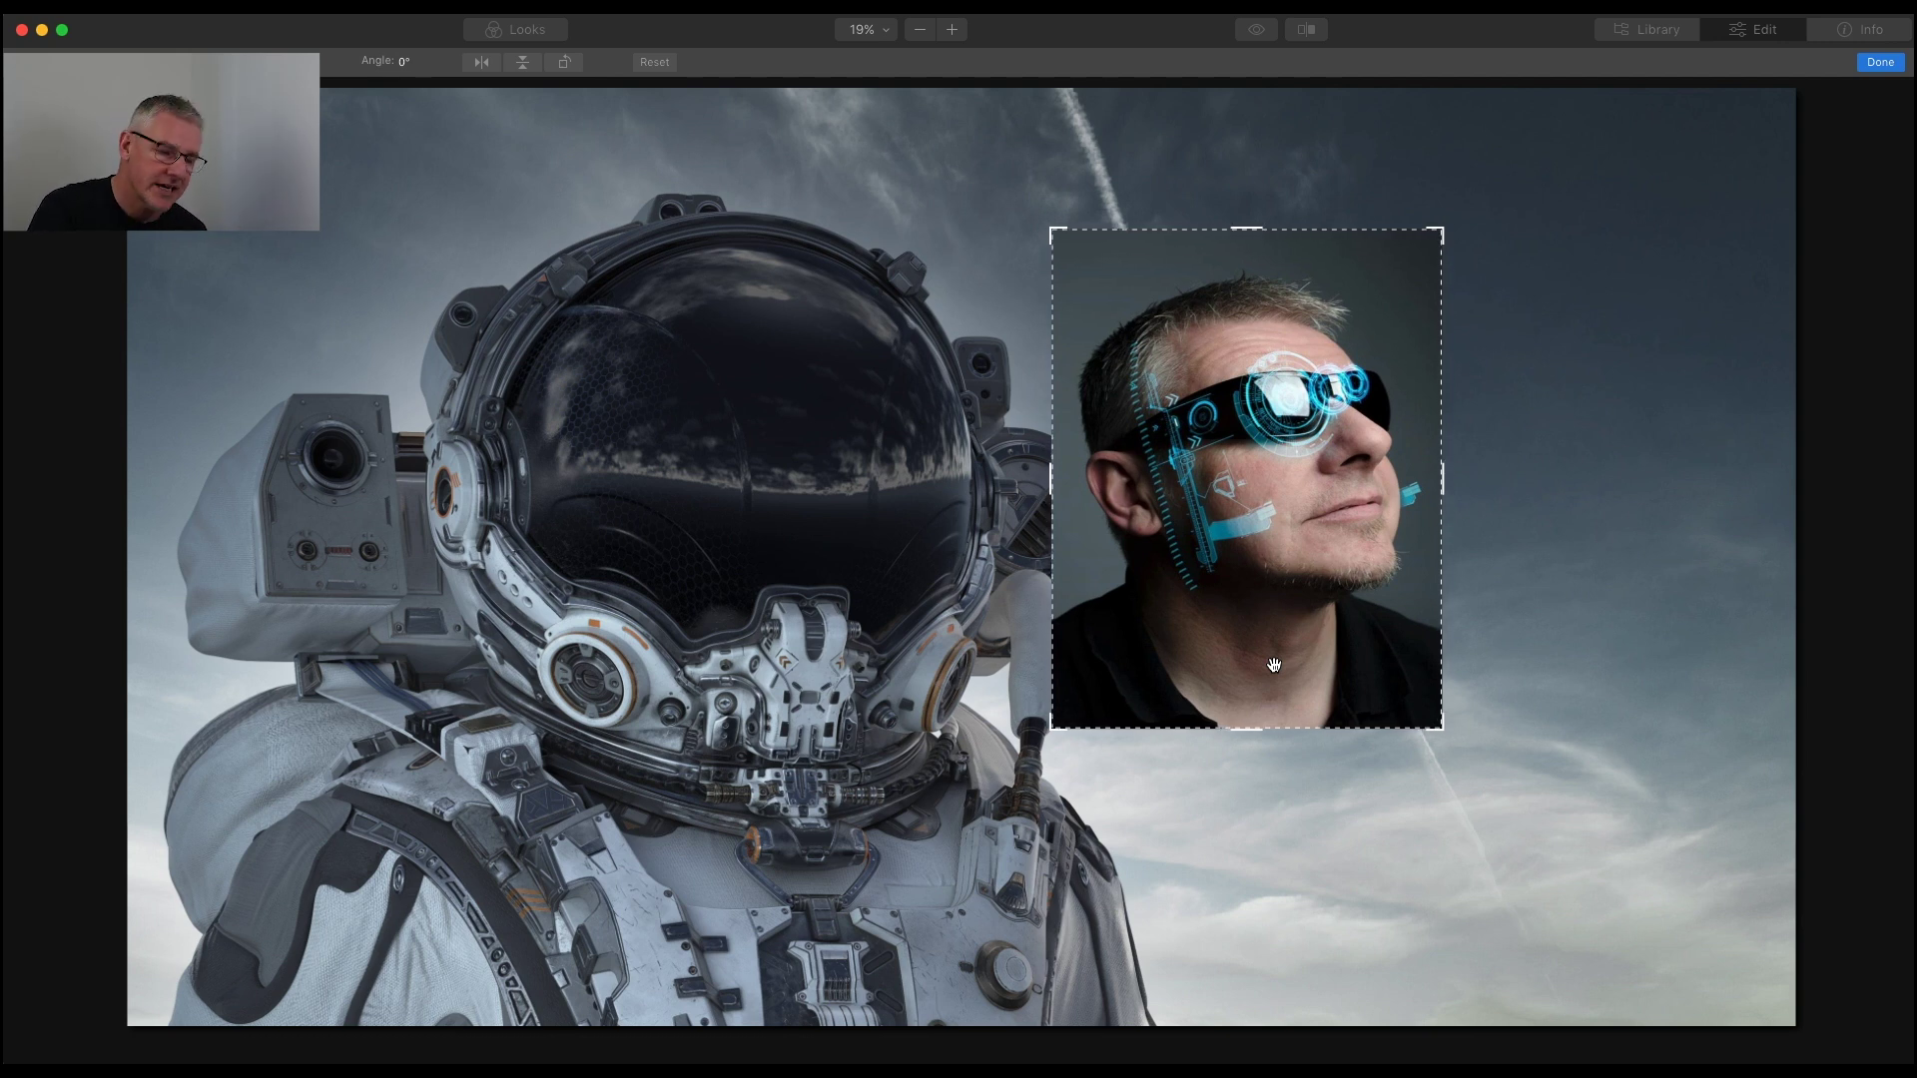
pyautogui.moveTo(1329, 519); pyautogui.dragTo(823, 546)
pyautogui.moveTo(989, 787); pyautogui.dragTo(961, 761)
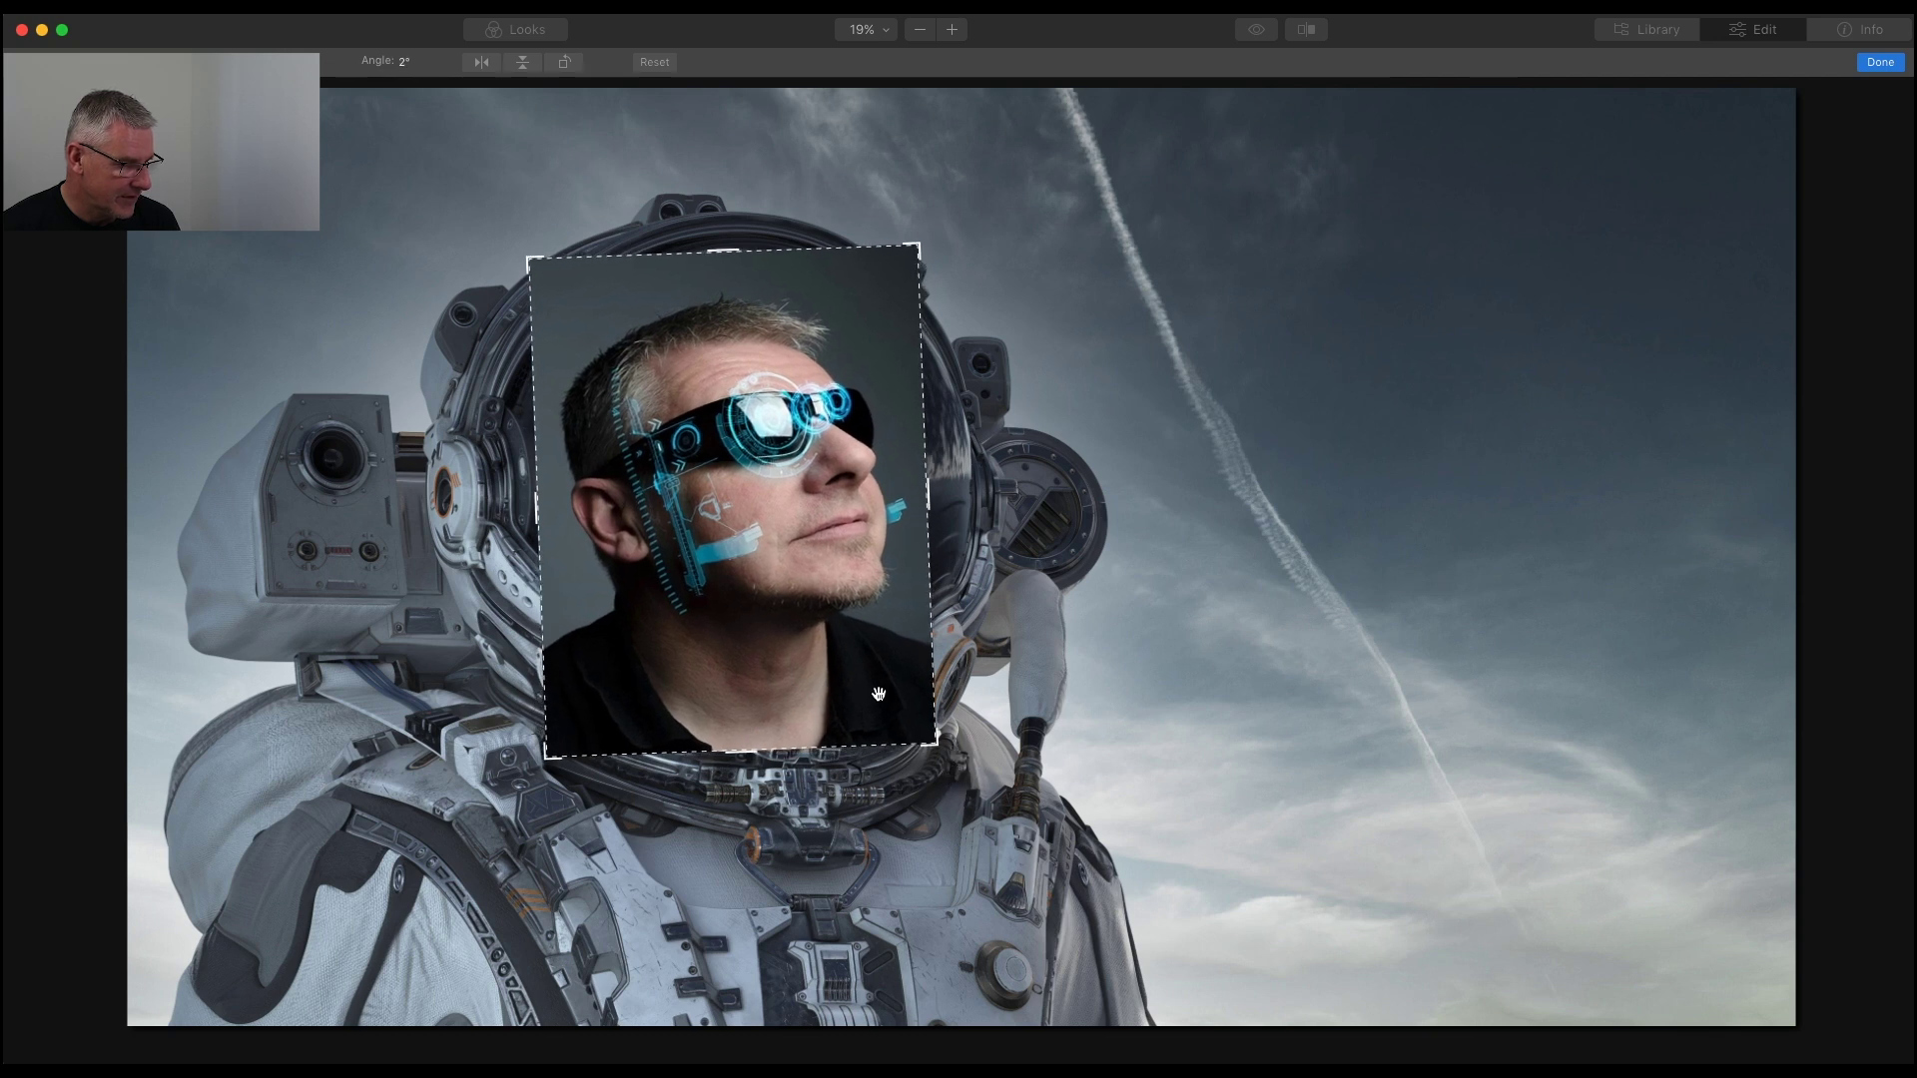
pyautogui.moveTo(807, 679); pyautogui.dragTo(790, 678)
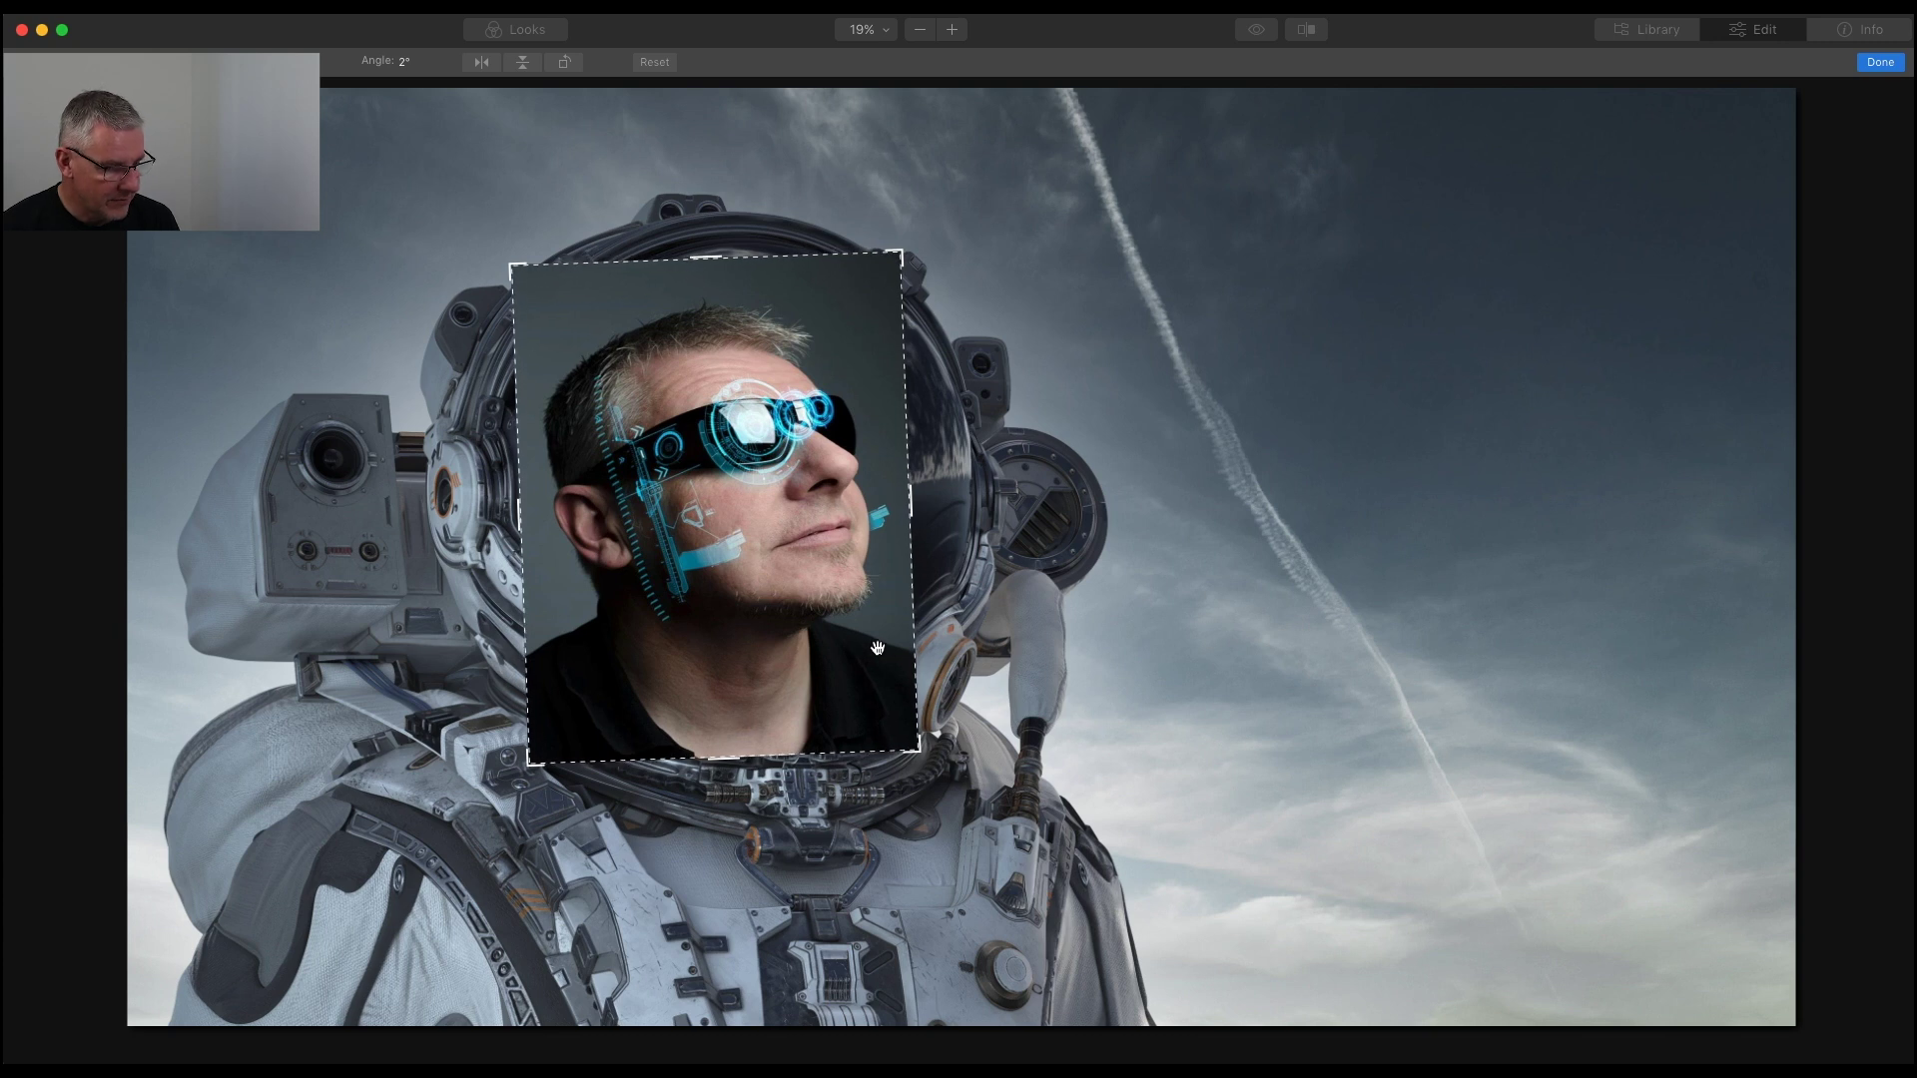
pyautogui.moveTo(810, 601); pyautogui.dragTo(816, 614)
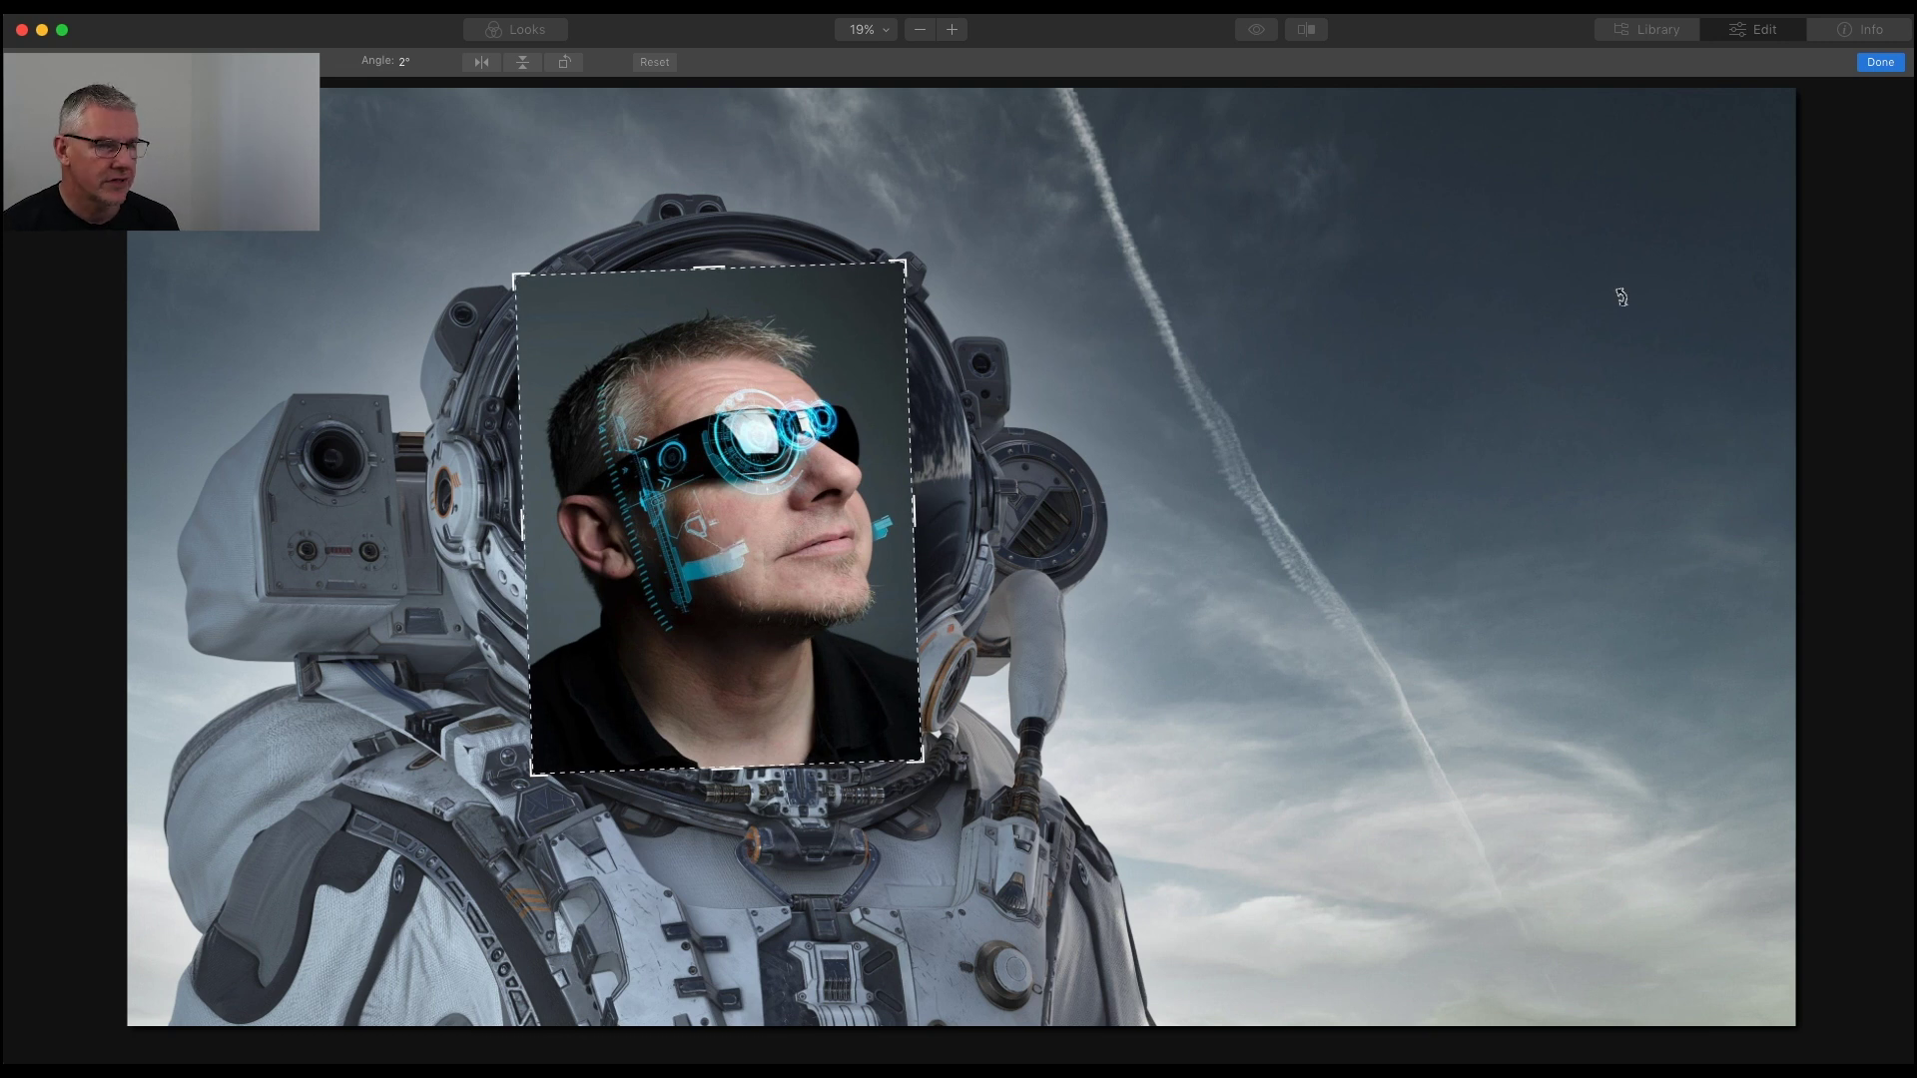
pyautogui.click(1880, 63)
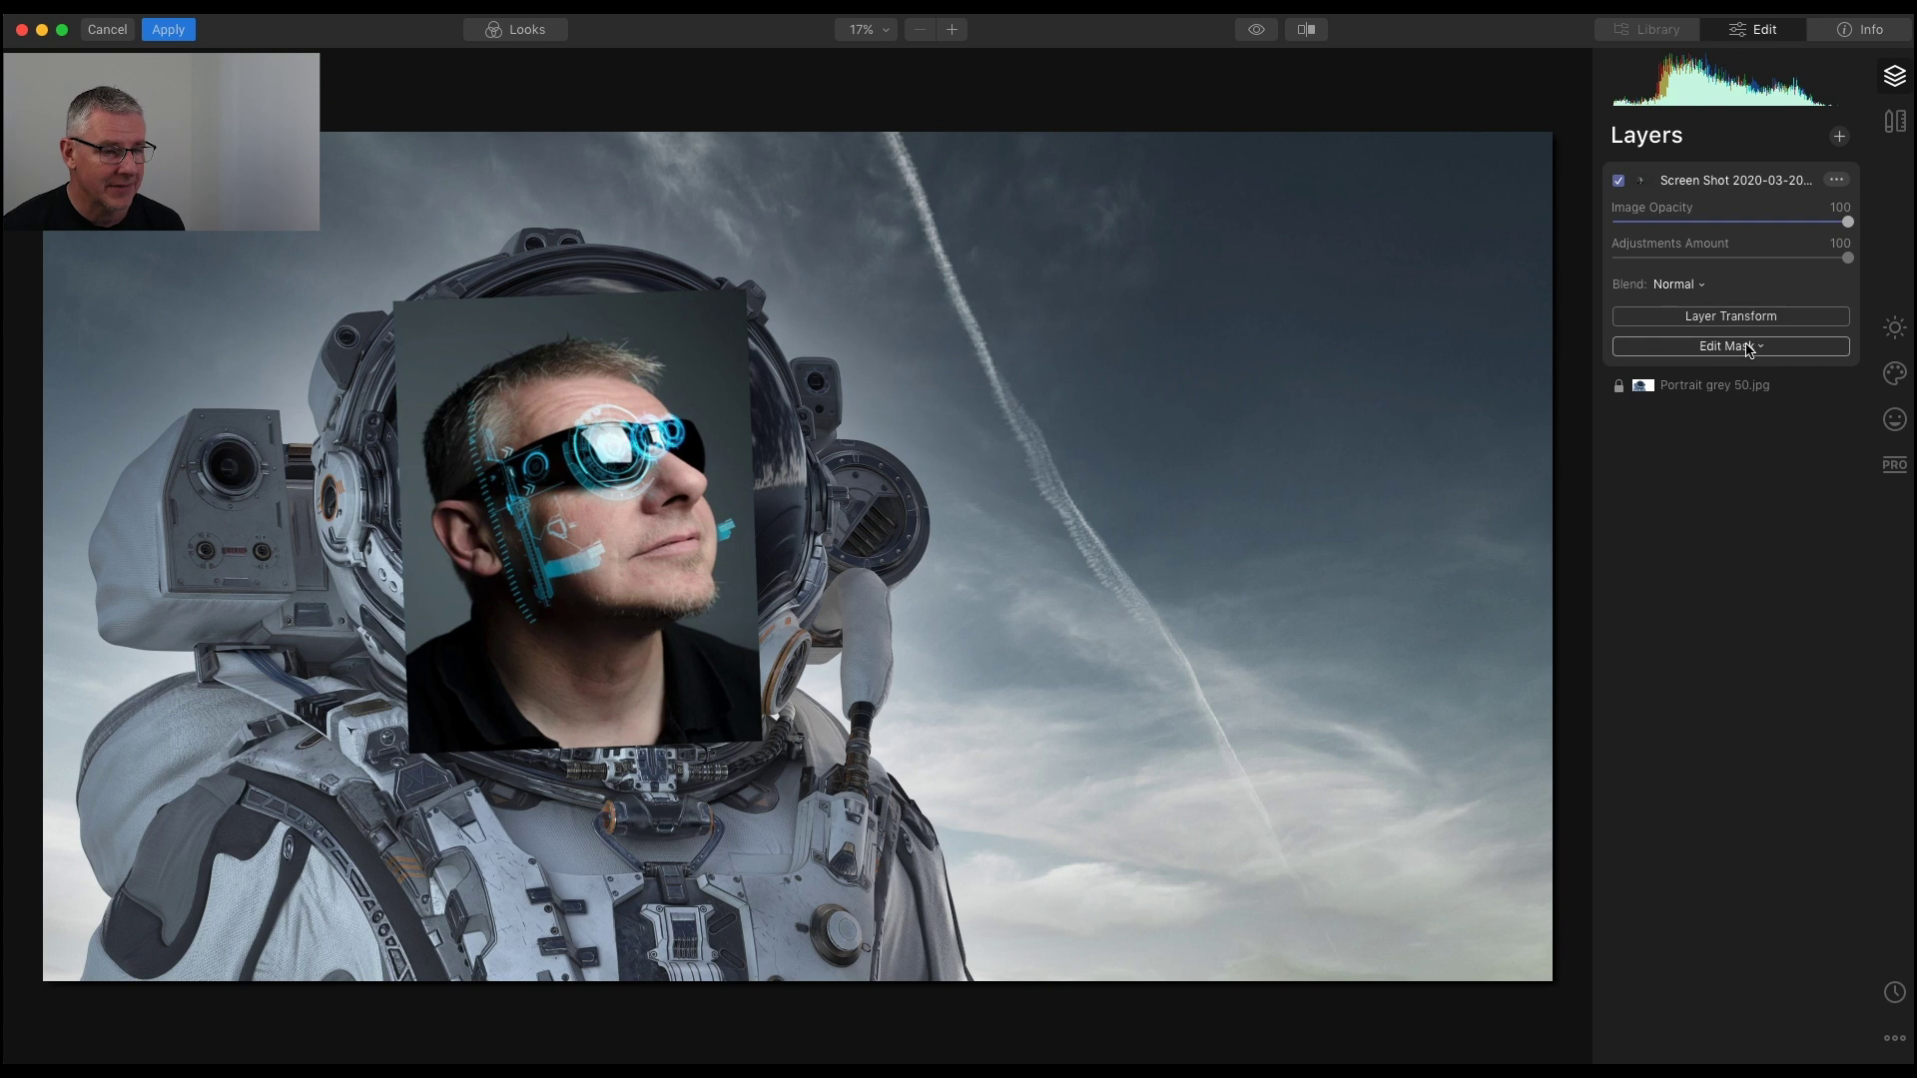
# - Brush-mask the portrait's face, cheek, lips and chin into the helmet visor
pyautogui.click(1747, 345)
pyautogui.click(1754, 376)
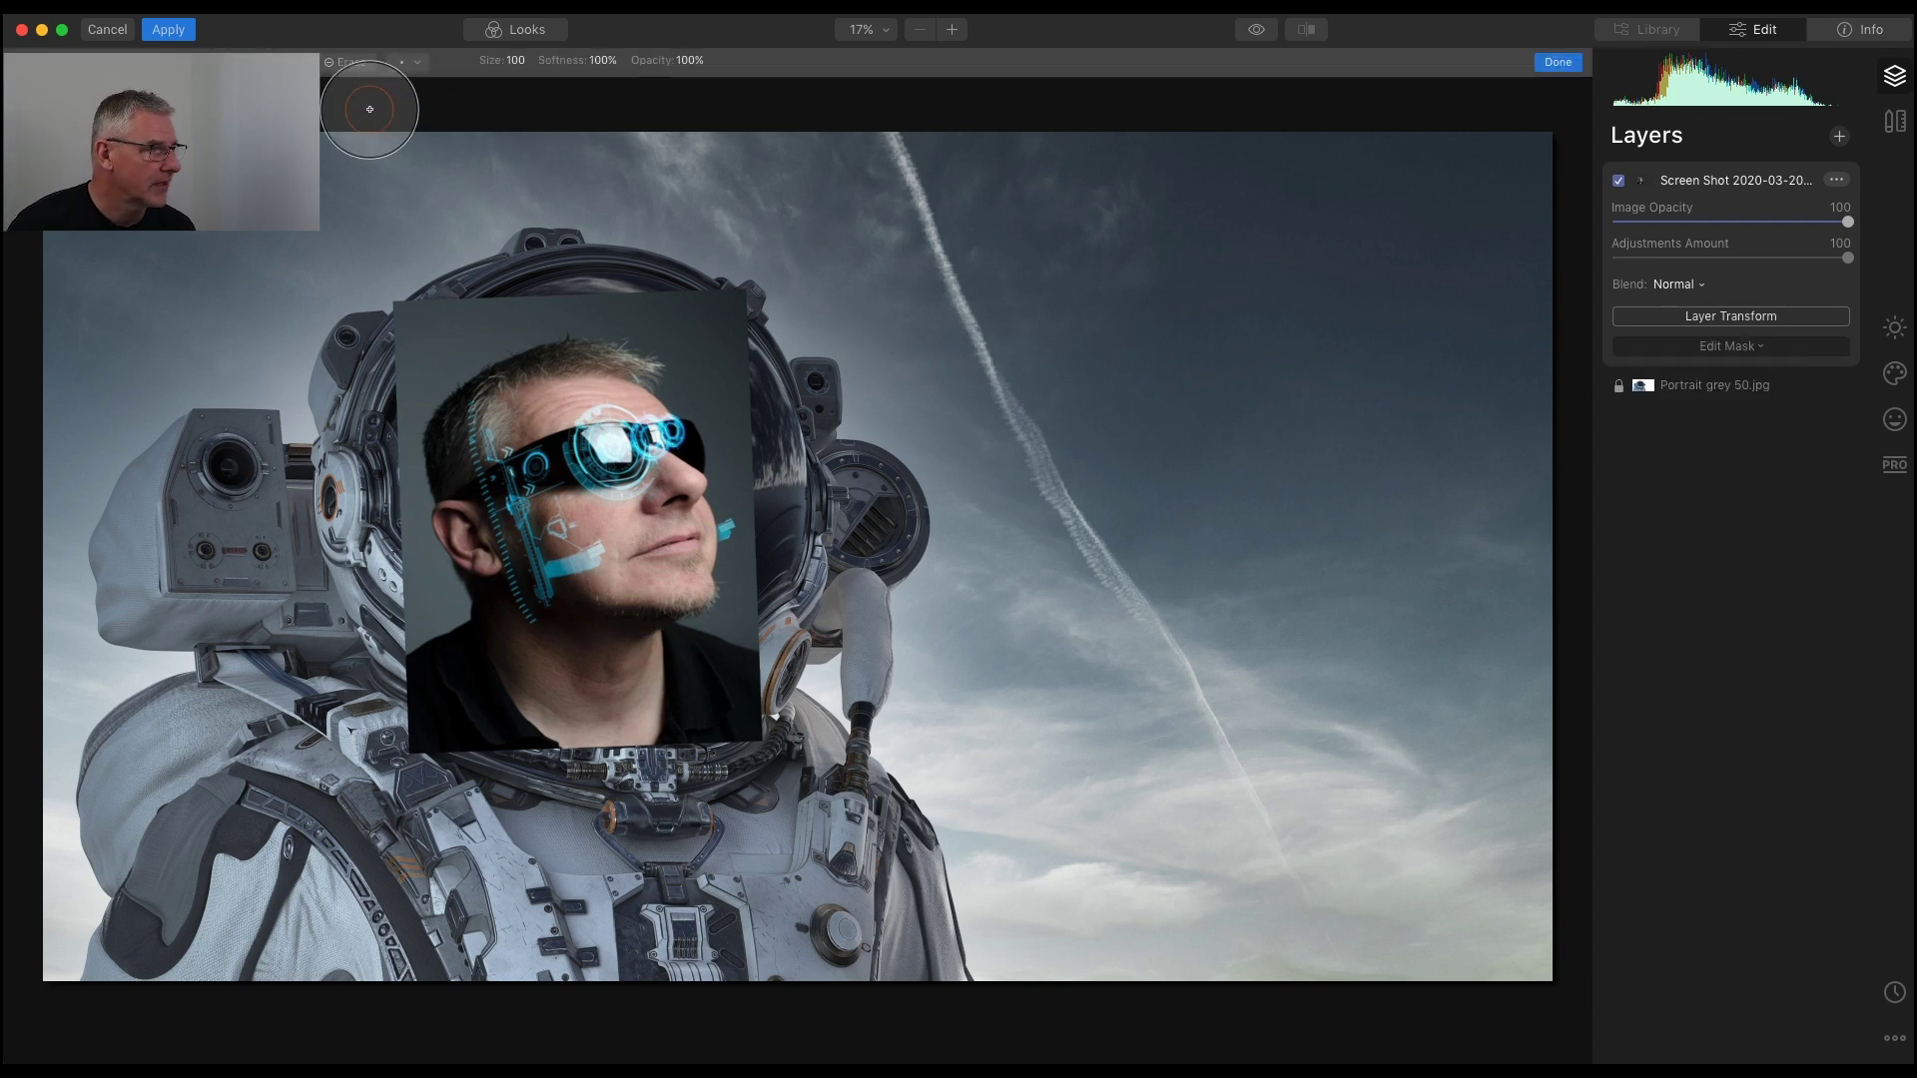
pyautogui.moveTo(605, 469)
pyautogui.mouseDown()
pyautogui.moveTo(647, 518)
pyautogui.moveTo(590, 430)
pyautogui.moveTo(559, 420)
pyautogui.moveTo(602, 408)
pyautogui.moveTo(519, 416)
pyautogui.moveTo(570, 514)
pyautogui.moveTo(659, 471)
pyautogui.moveTo(675, 495)
pyautogui.moveTo(614, 385)
pyautogui.moveTo(570, 386)
pyautogui.moveTo(599, 415)
pyautogui.mouseUp()
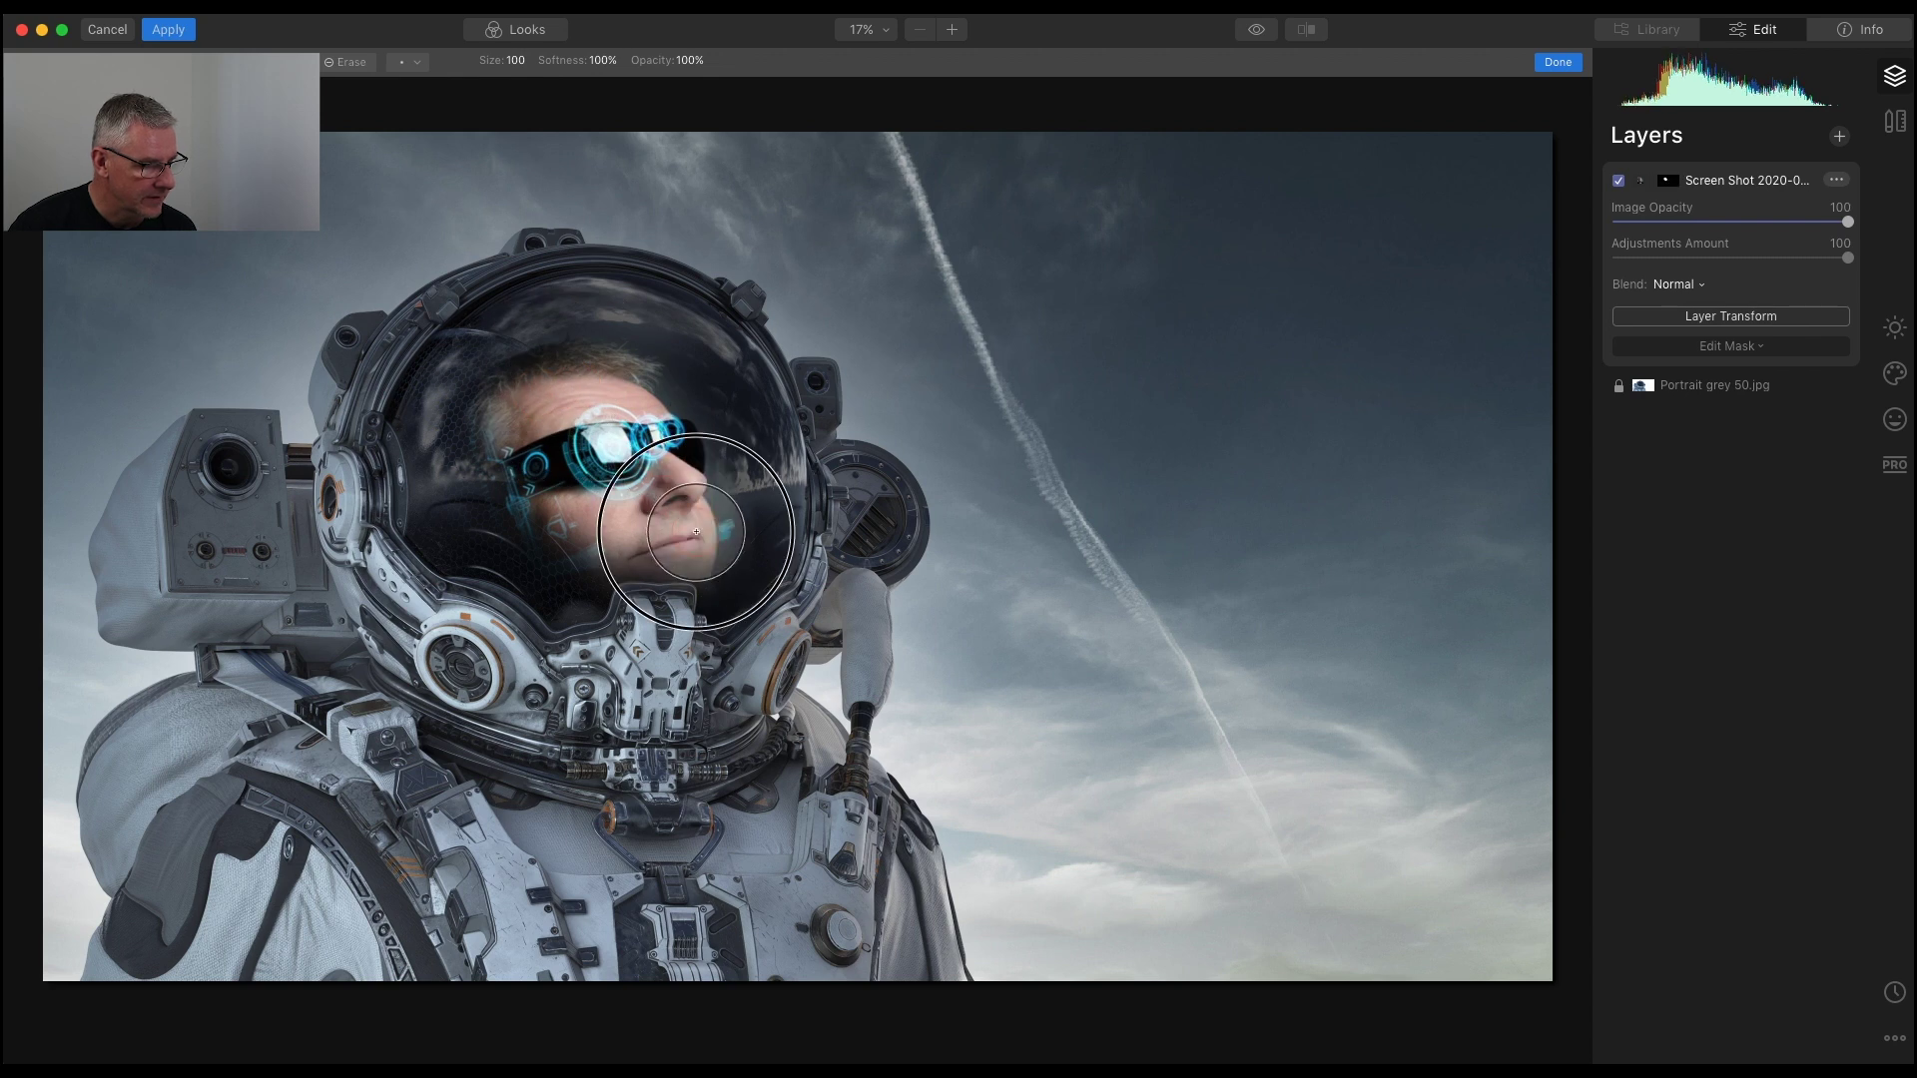
pyautogui.moveTo(697, 534)
pyautogui.mouseDown()
pyautogui.moveTo(689, 559)
pyautogui.moveTo(584, 384)
pyautogui.moveTo(544, 381)
pyautogui.moveTo(513, 419)
pyautogui.moveTo(520, 465)
pyautogui.moveTo(639, 505)
pyautogui.mouseUp()
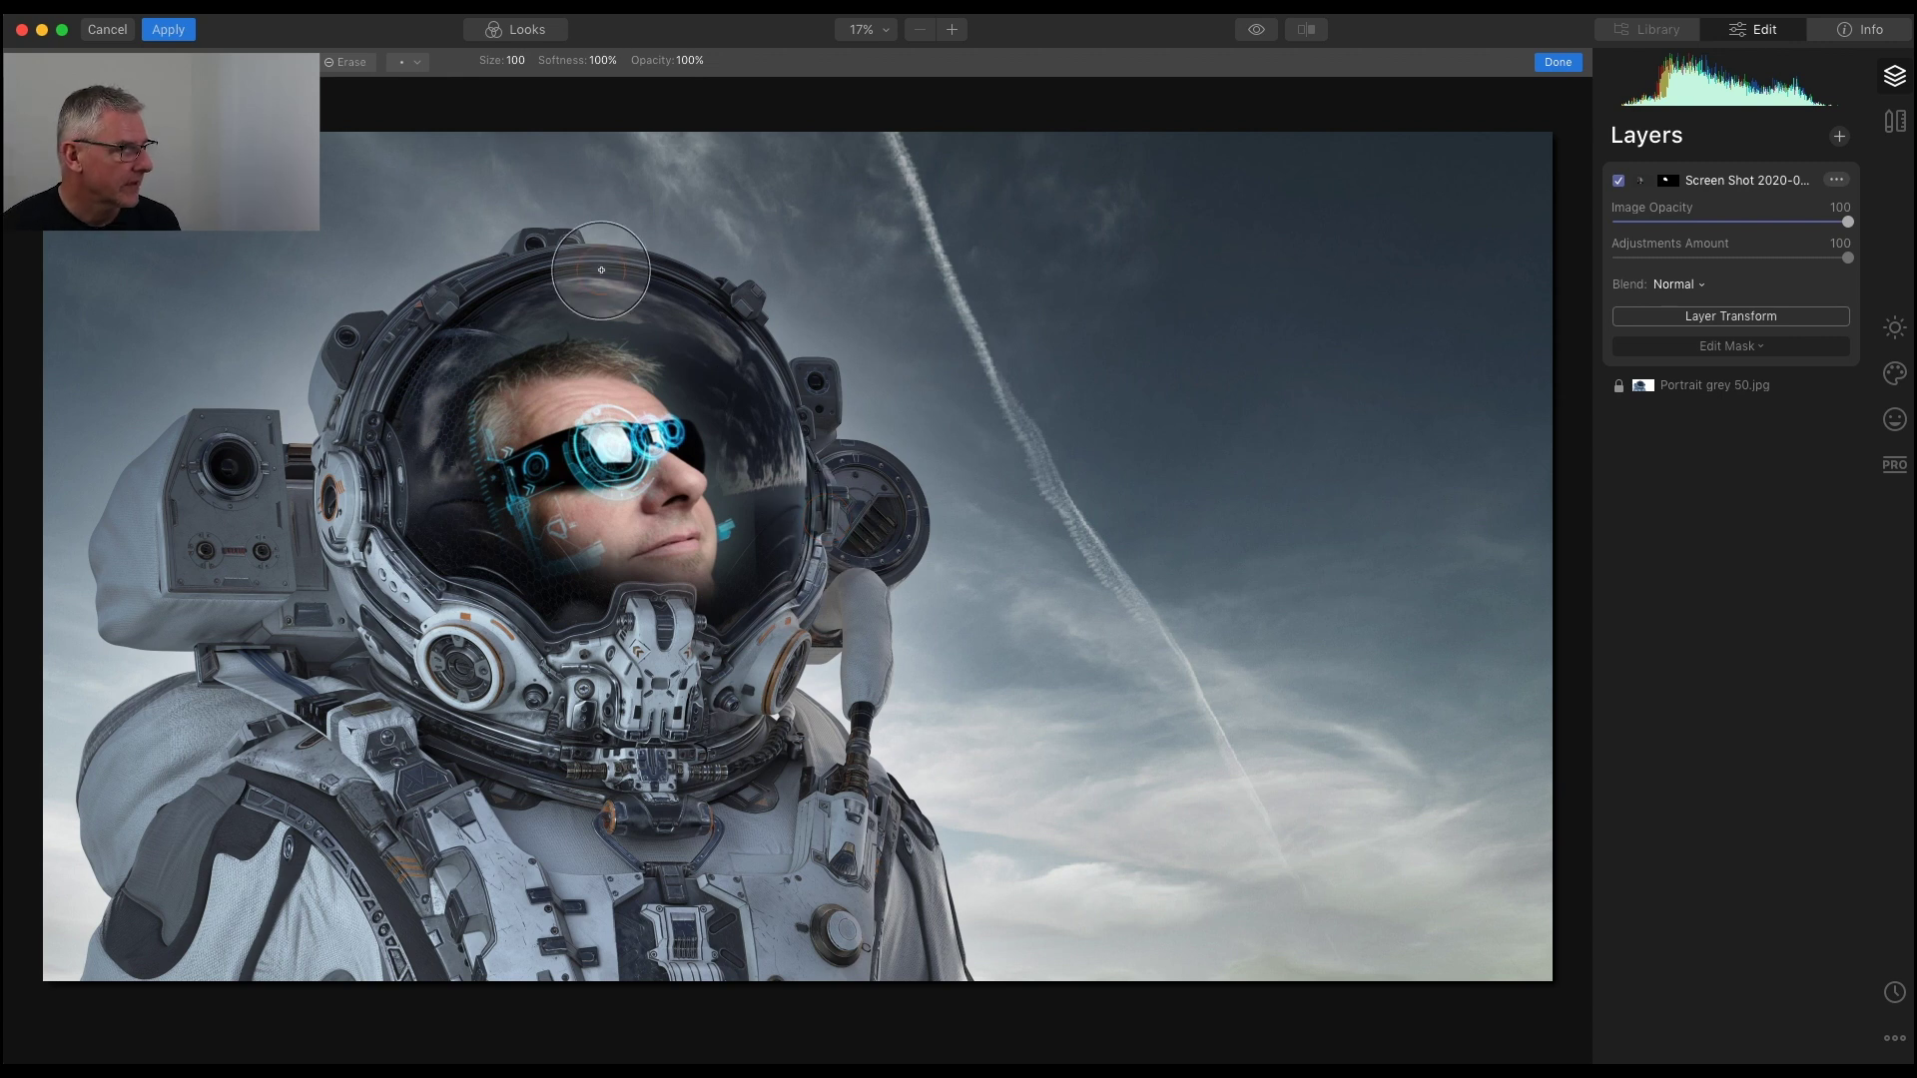
# - Erase at Size 94, Opacity 29% over the left goggle, side port and chin edge
pyautogui.click(346, 62)
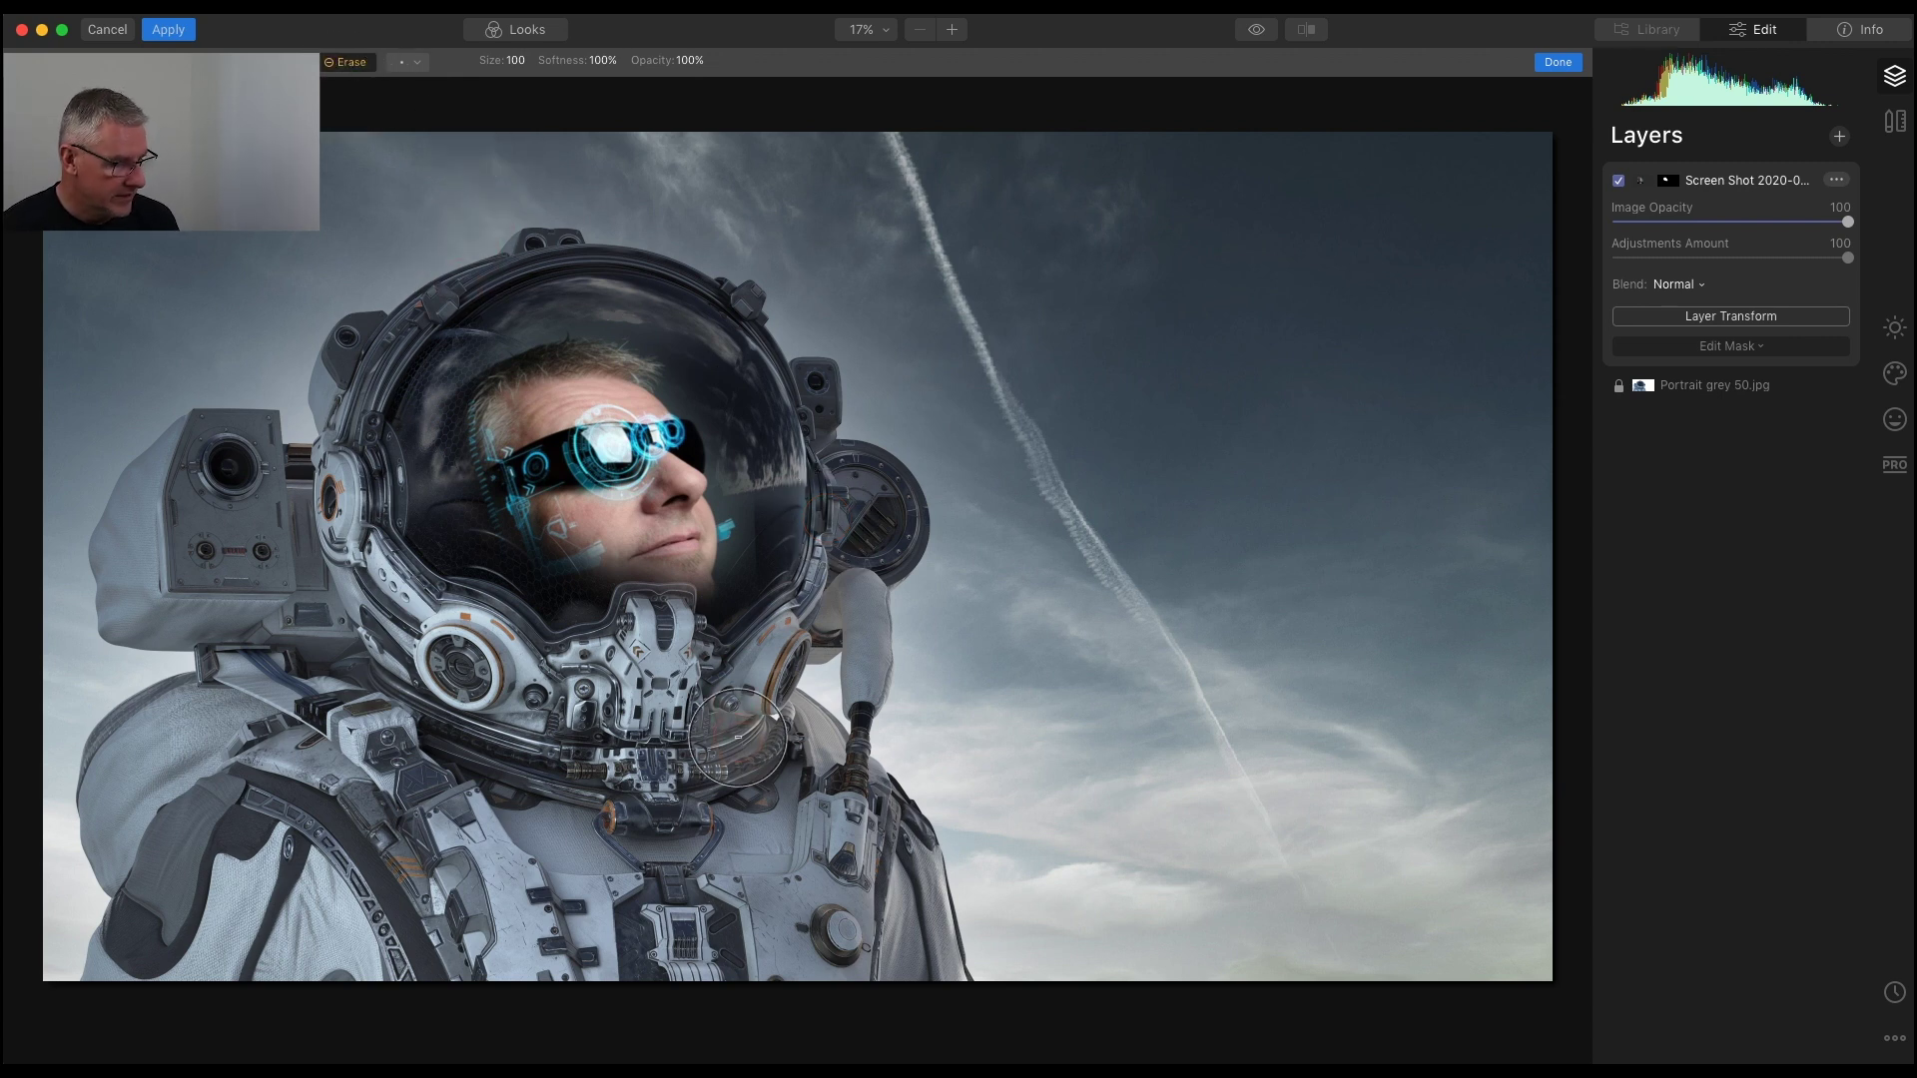
pyautogui.press('[')
pyautogui.press('[')
pyautogui.press('[')
pyautogui.press('[')
pyautogui.press('[')
pyautogui.press('[')
pyautogui.press('[')
pyautogui.press('[')
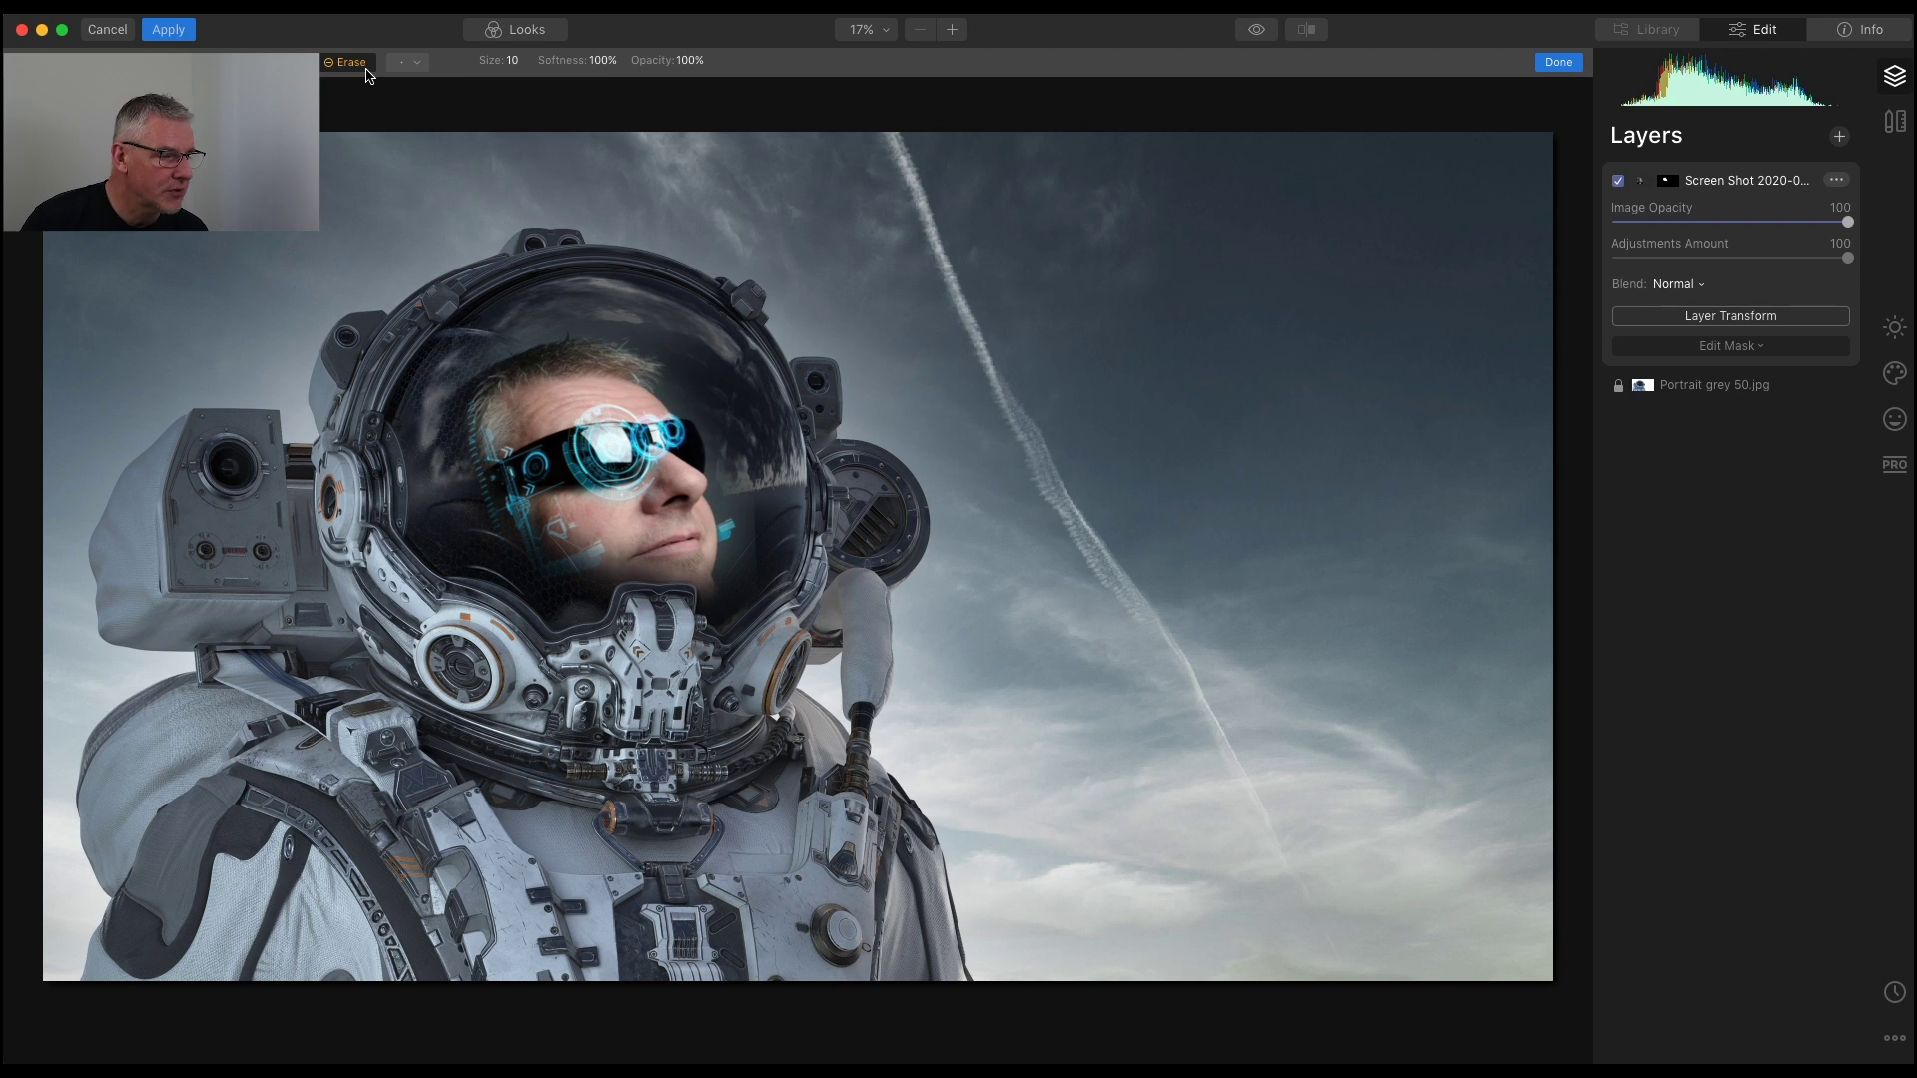
pyautogui.click(689, 62)
pyautogui.moveTo(689, 83); pyautogui.dragTo(651, 85)
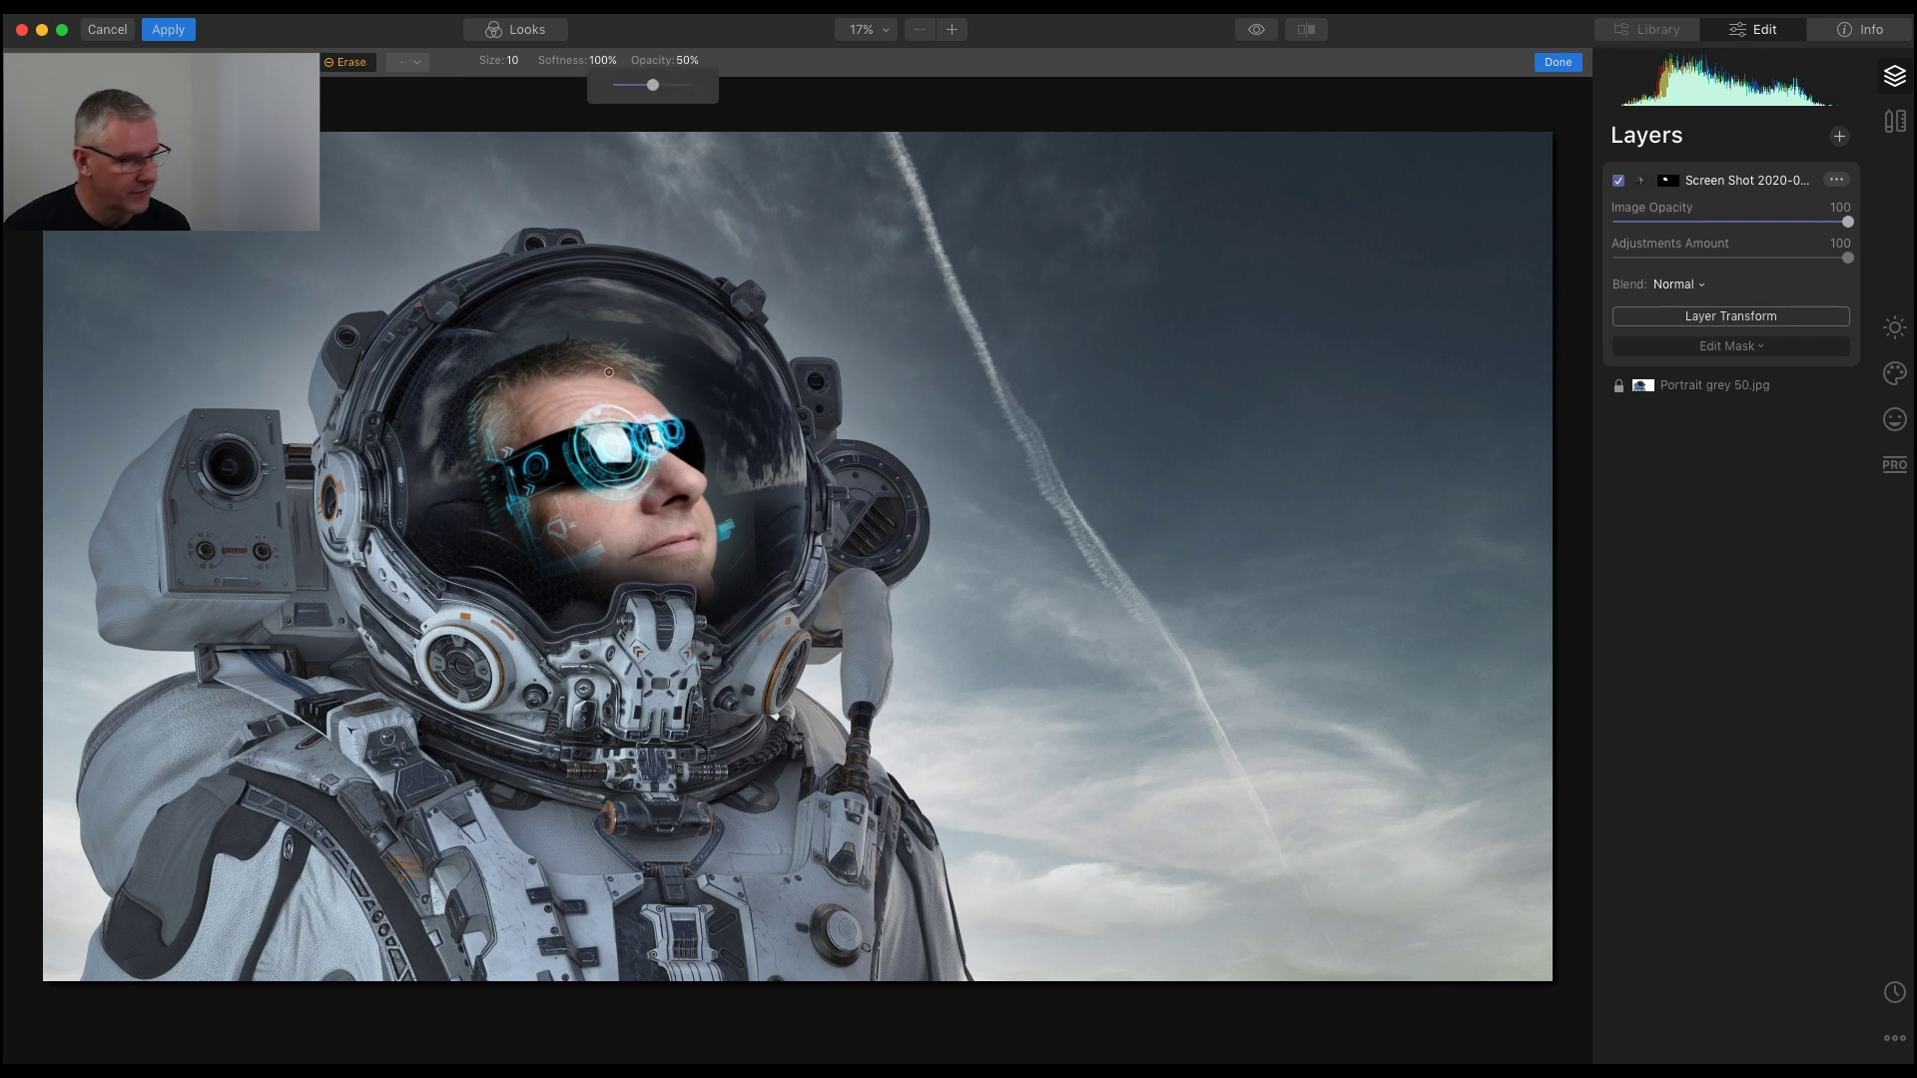
pyautogui.press(']')
pyautogui.press(']')
pyautogui.press(']')
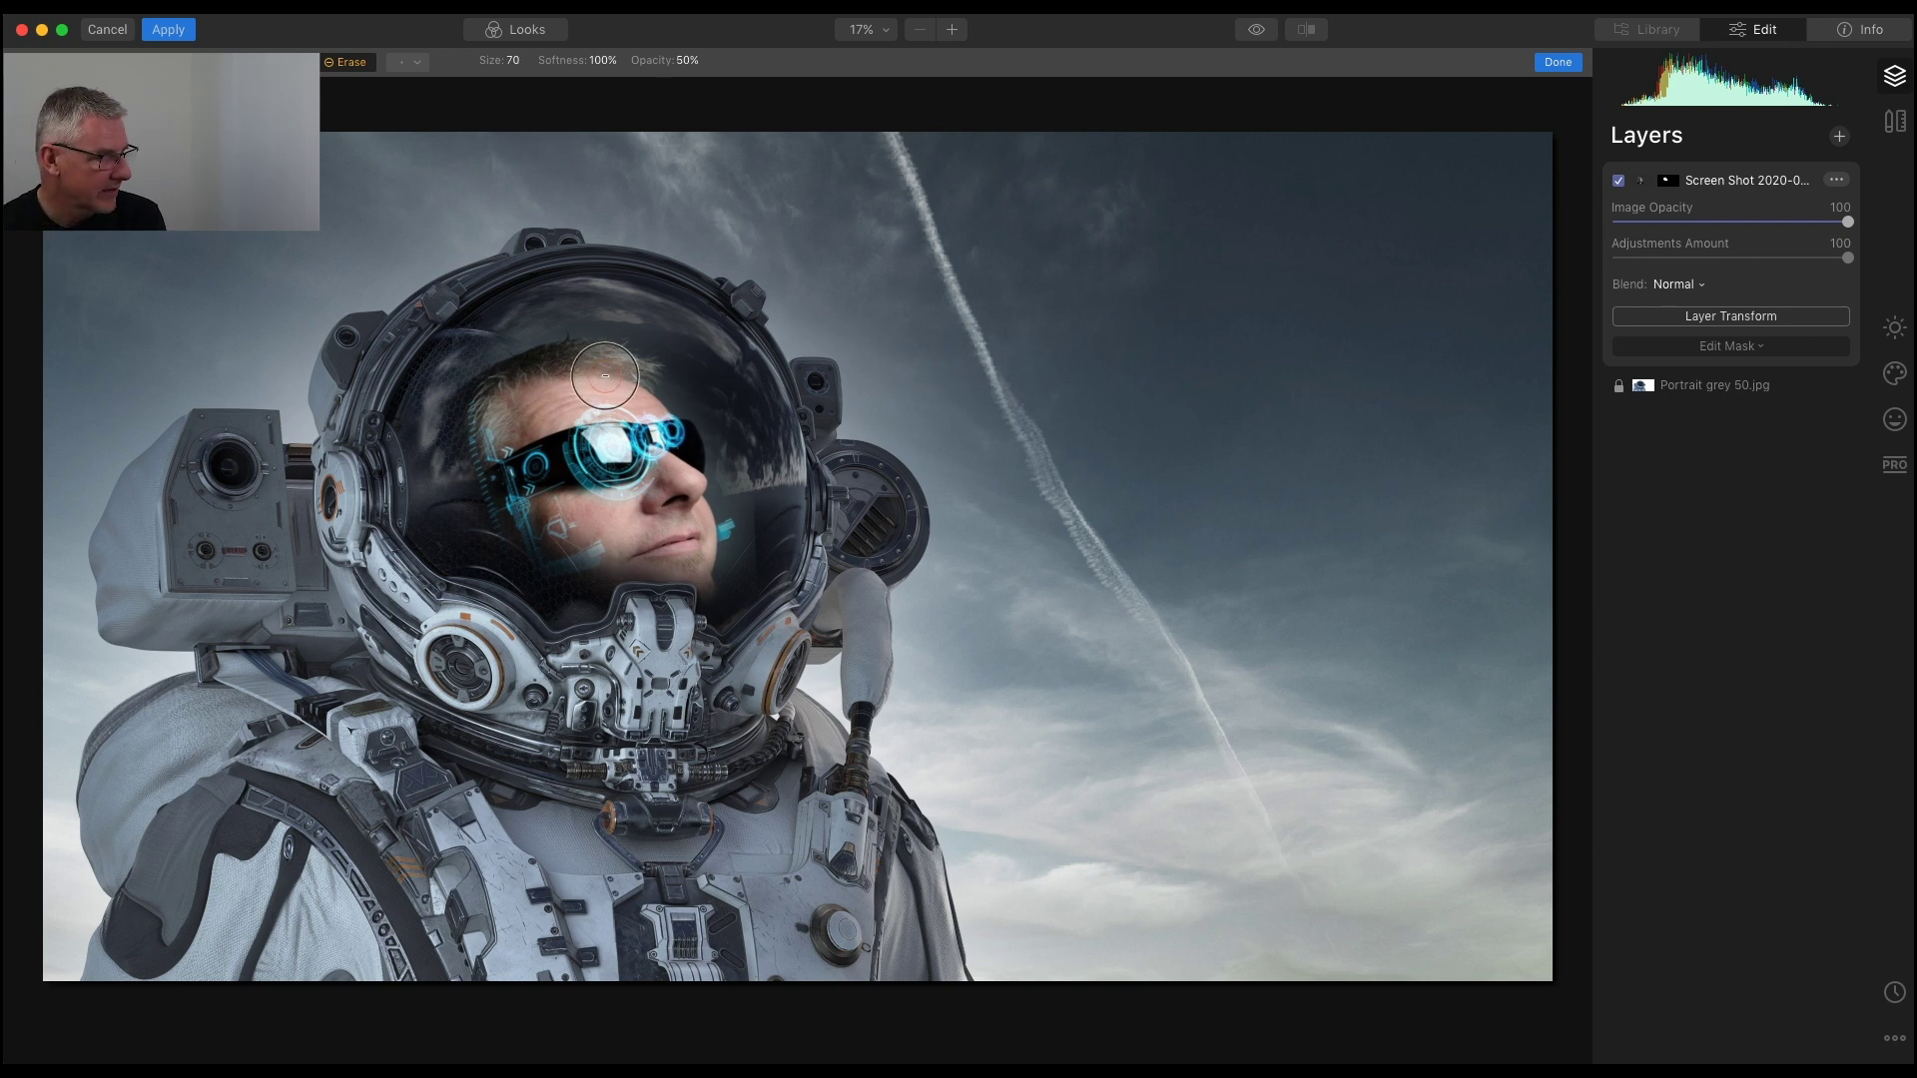
pyautogui.press(']')
pyautogui.press(']')
pyautogui.press(']')
pyautogui.press(']')
pyautogui.press(']')
pyautogui.press(']')
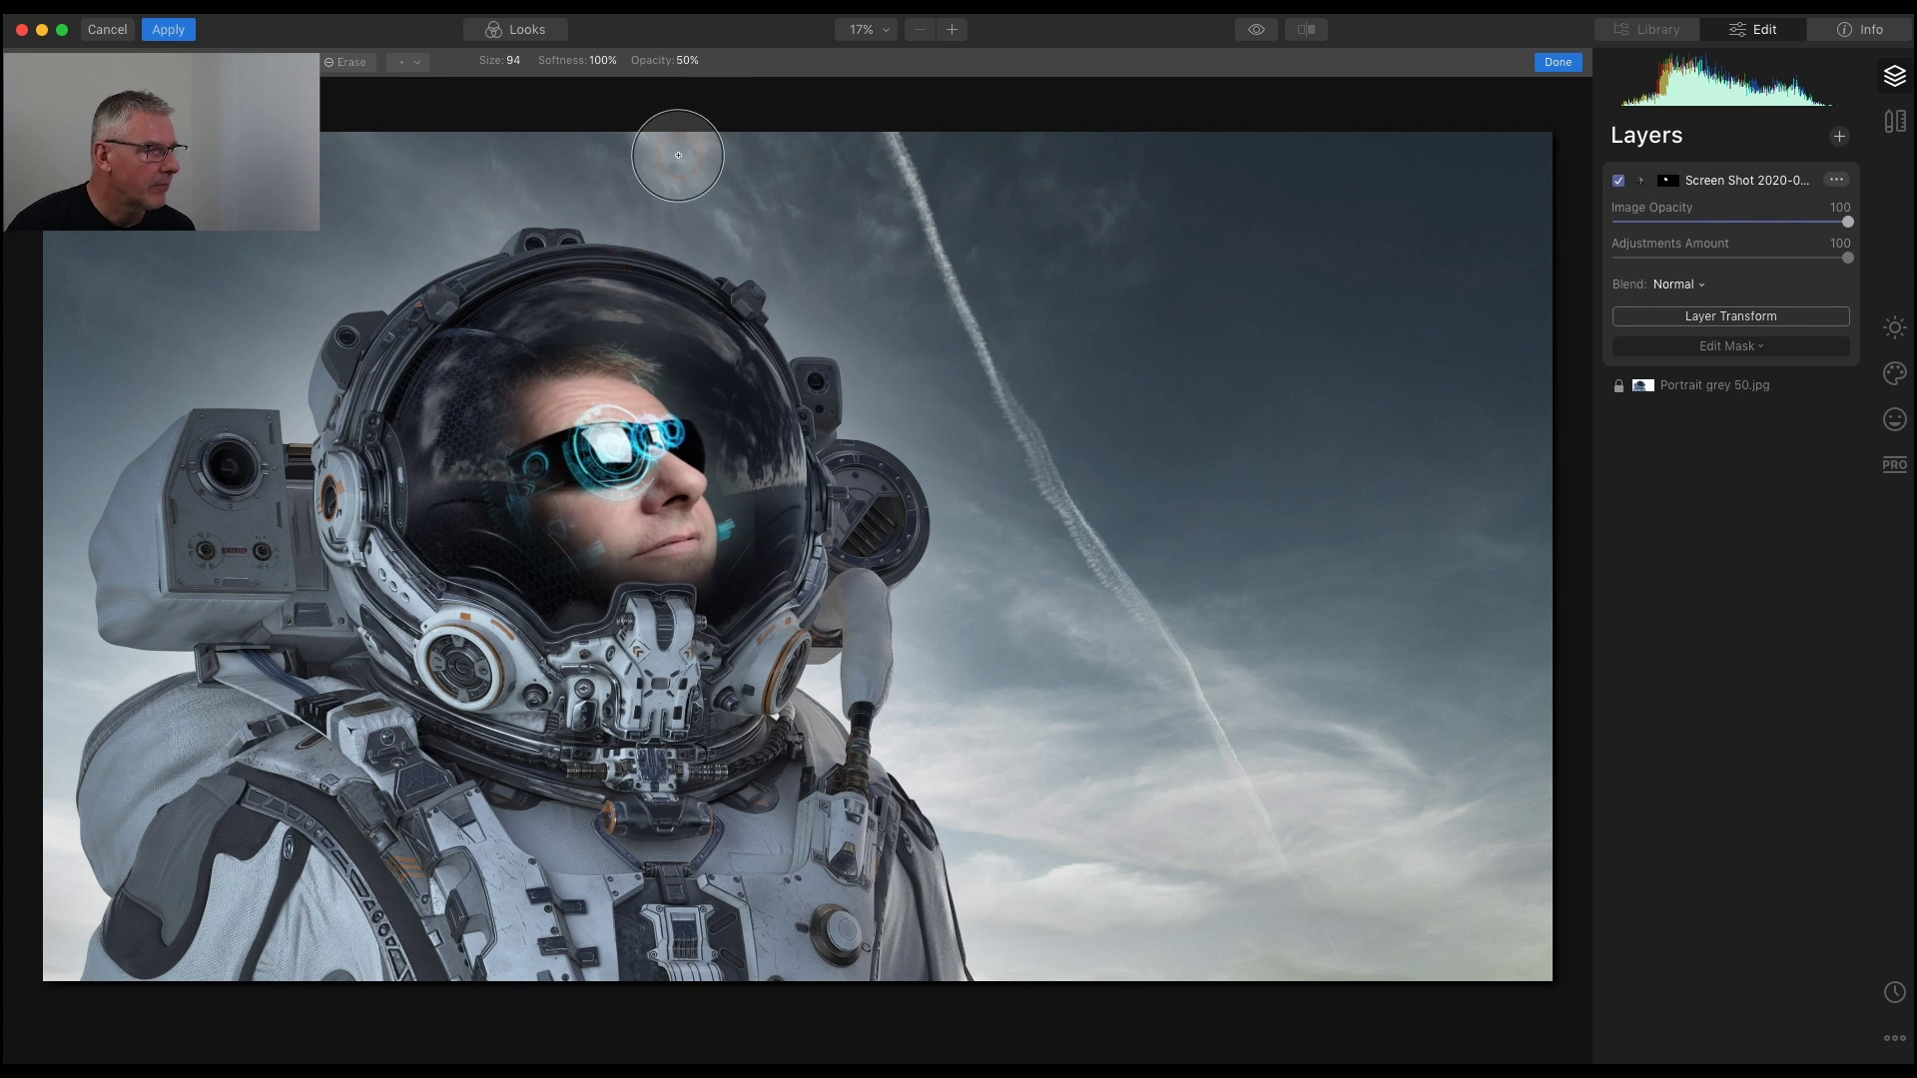
pyautogui.click(685, 62)
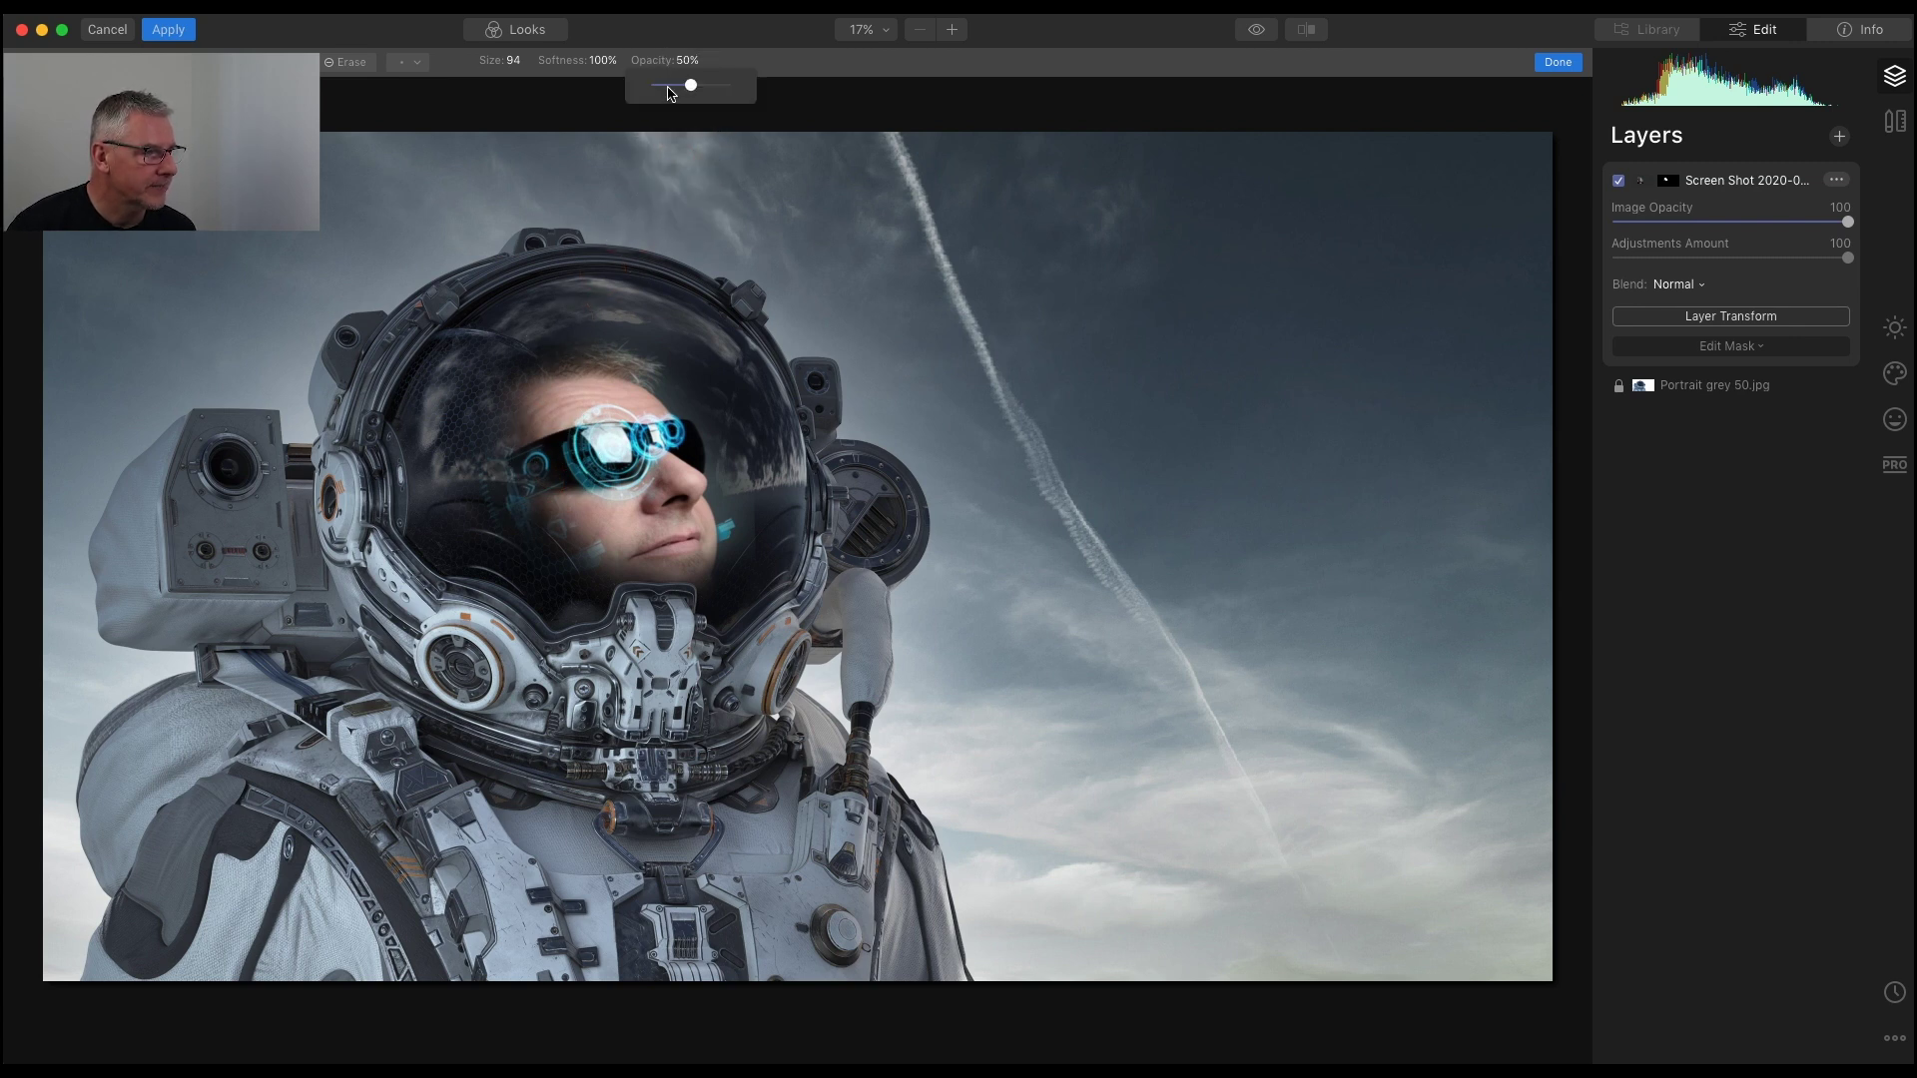
pyautogui.click(668, 86)
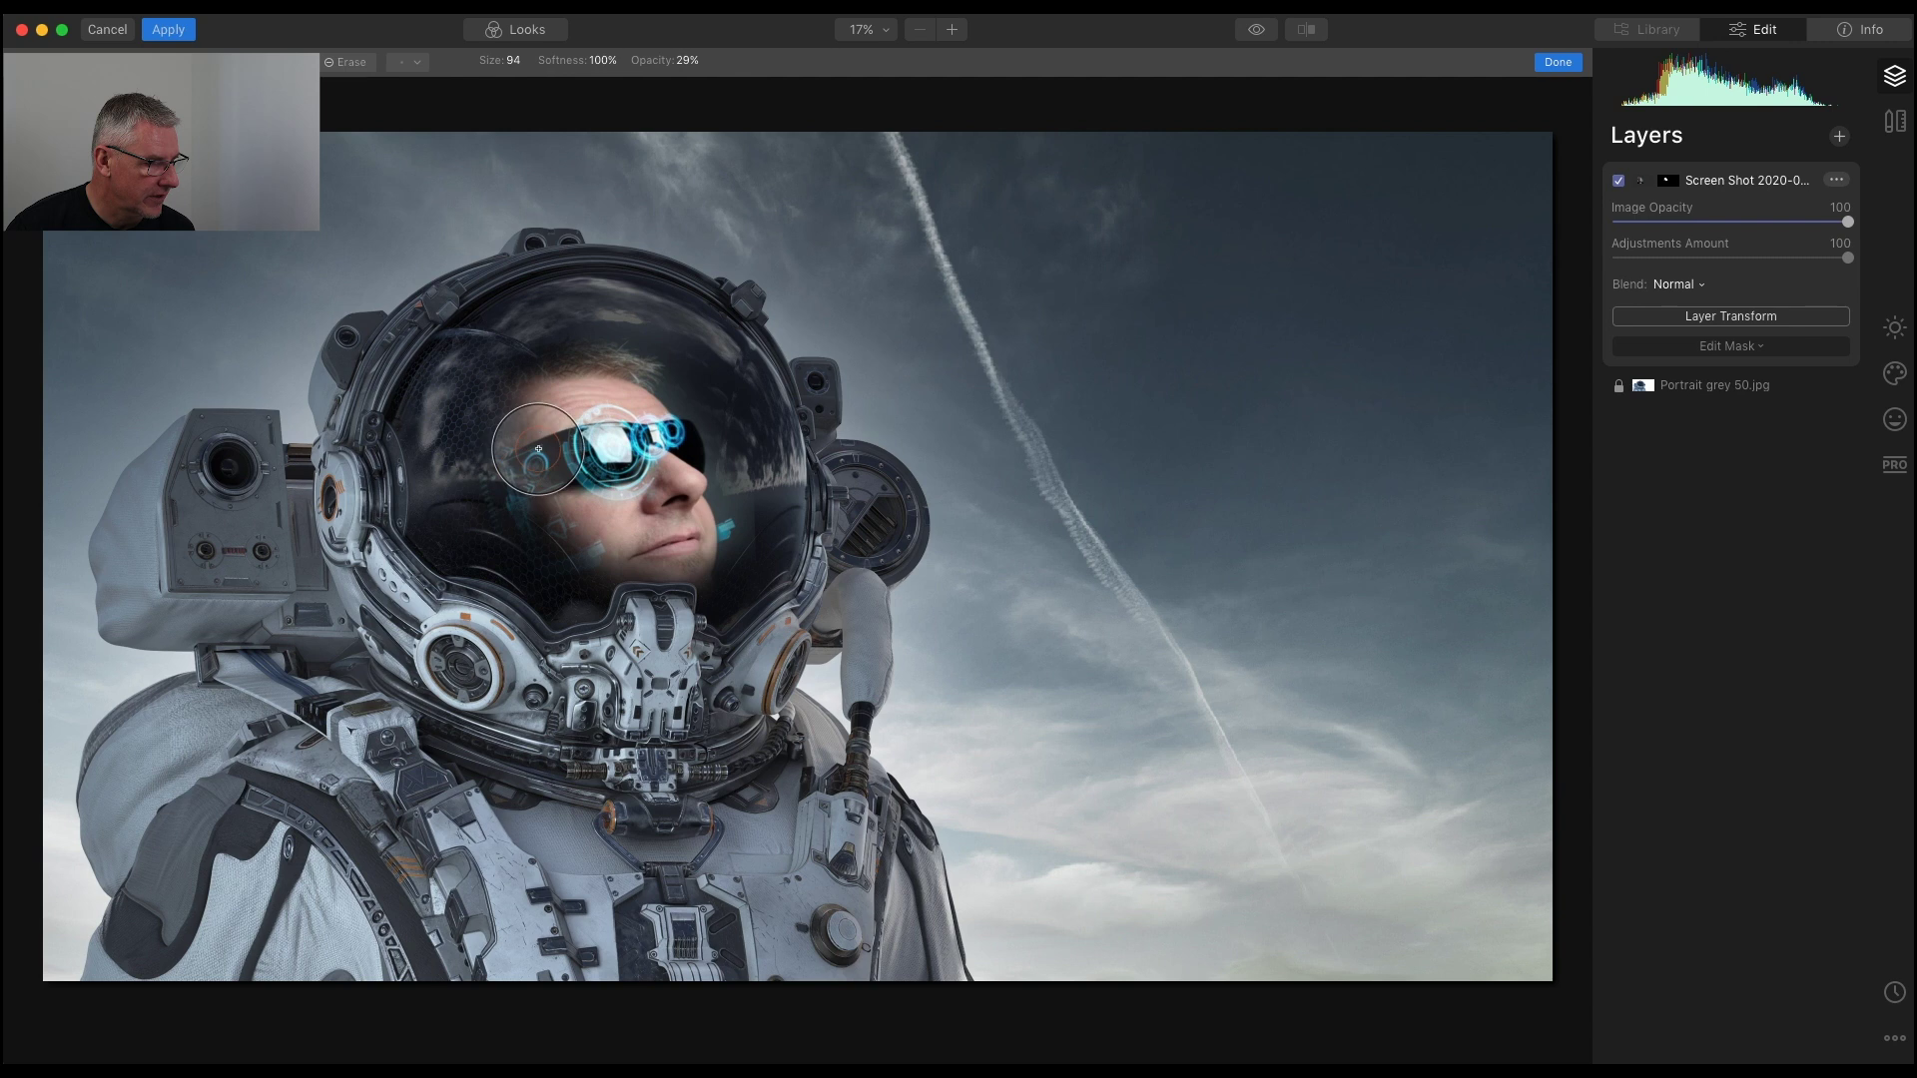
pyautogui.moveTo(539, 449)
pyautogui.mouseDown()
pyautogui.moveTo(525, 419)
pyautogui.moveTo(528, 489)
pyautogui.moveTo(585, 565)
pyautogui.mouseUp()
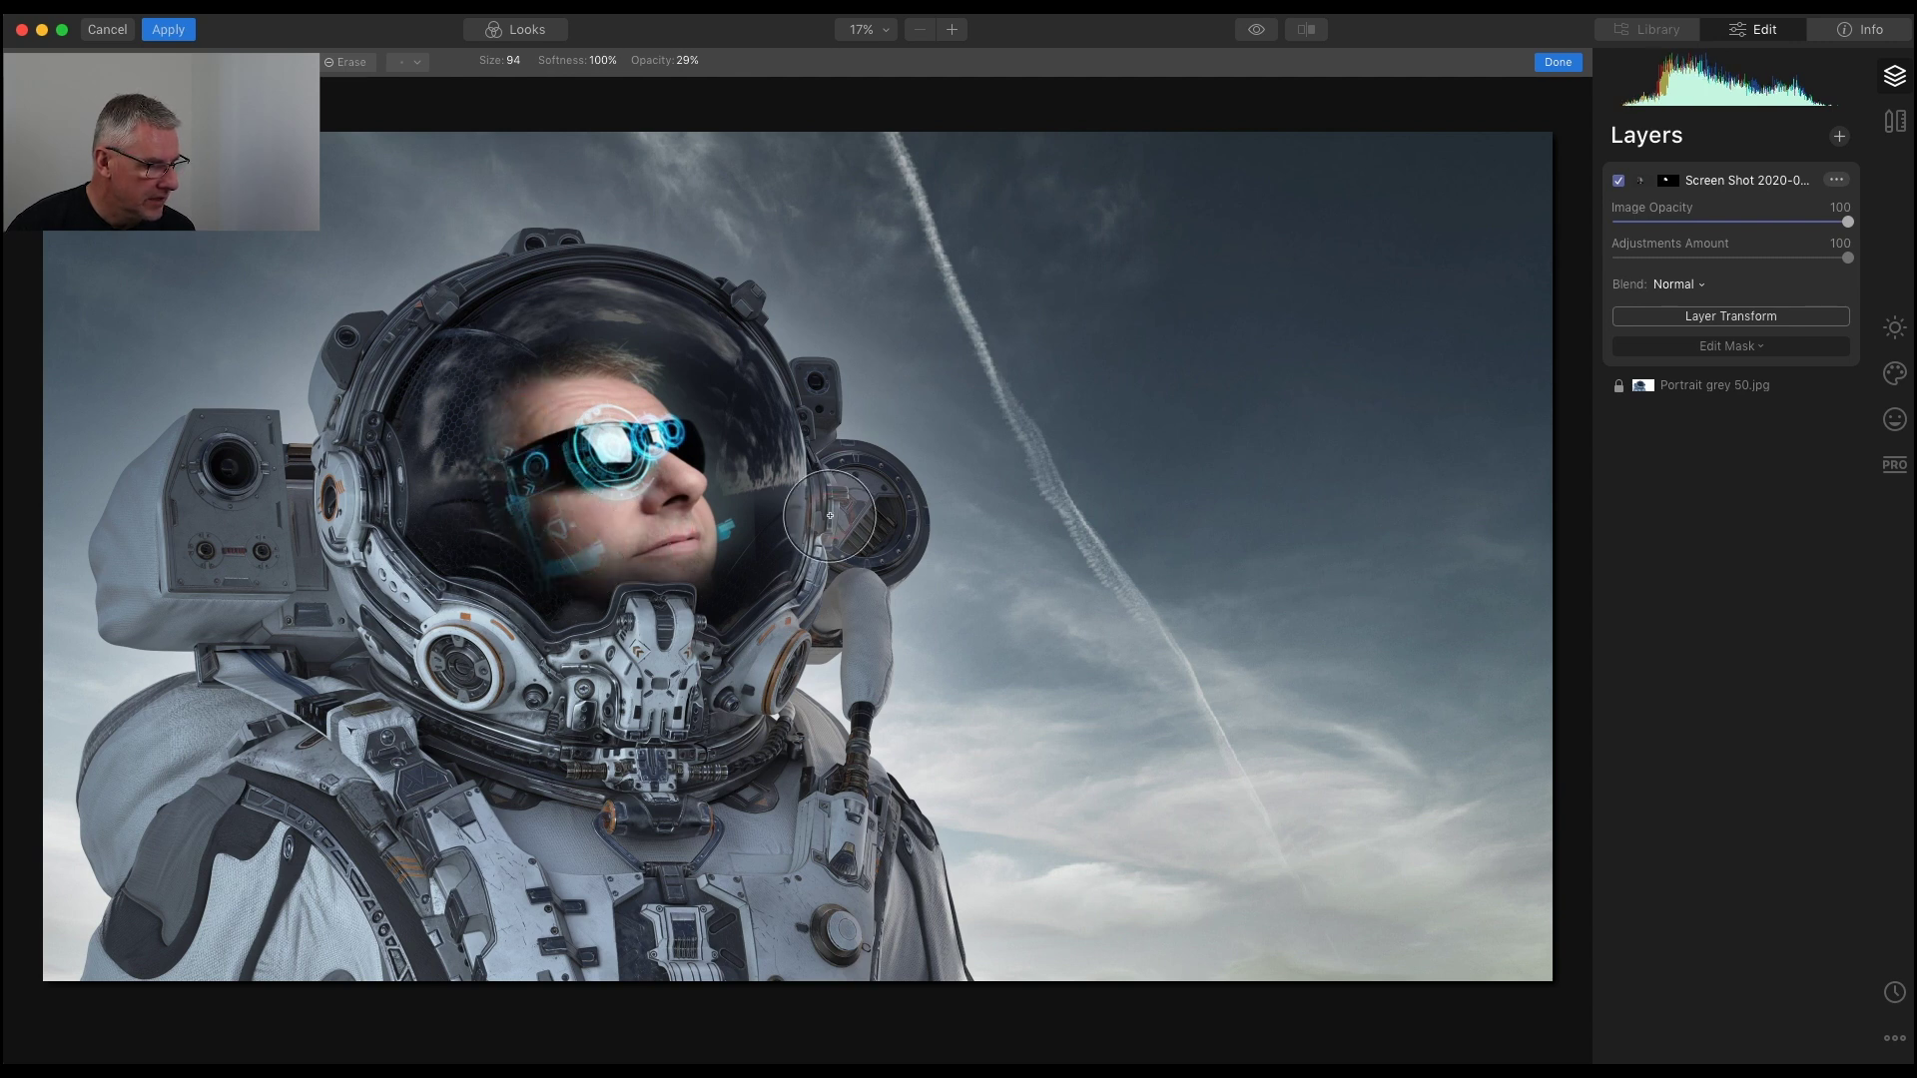
pyautogui.moveTo(830, 516); pyautogui.dragTo(1019, 513)
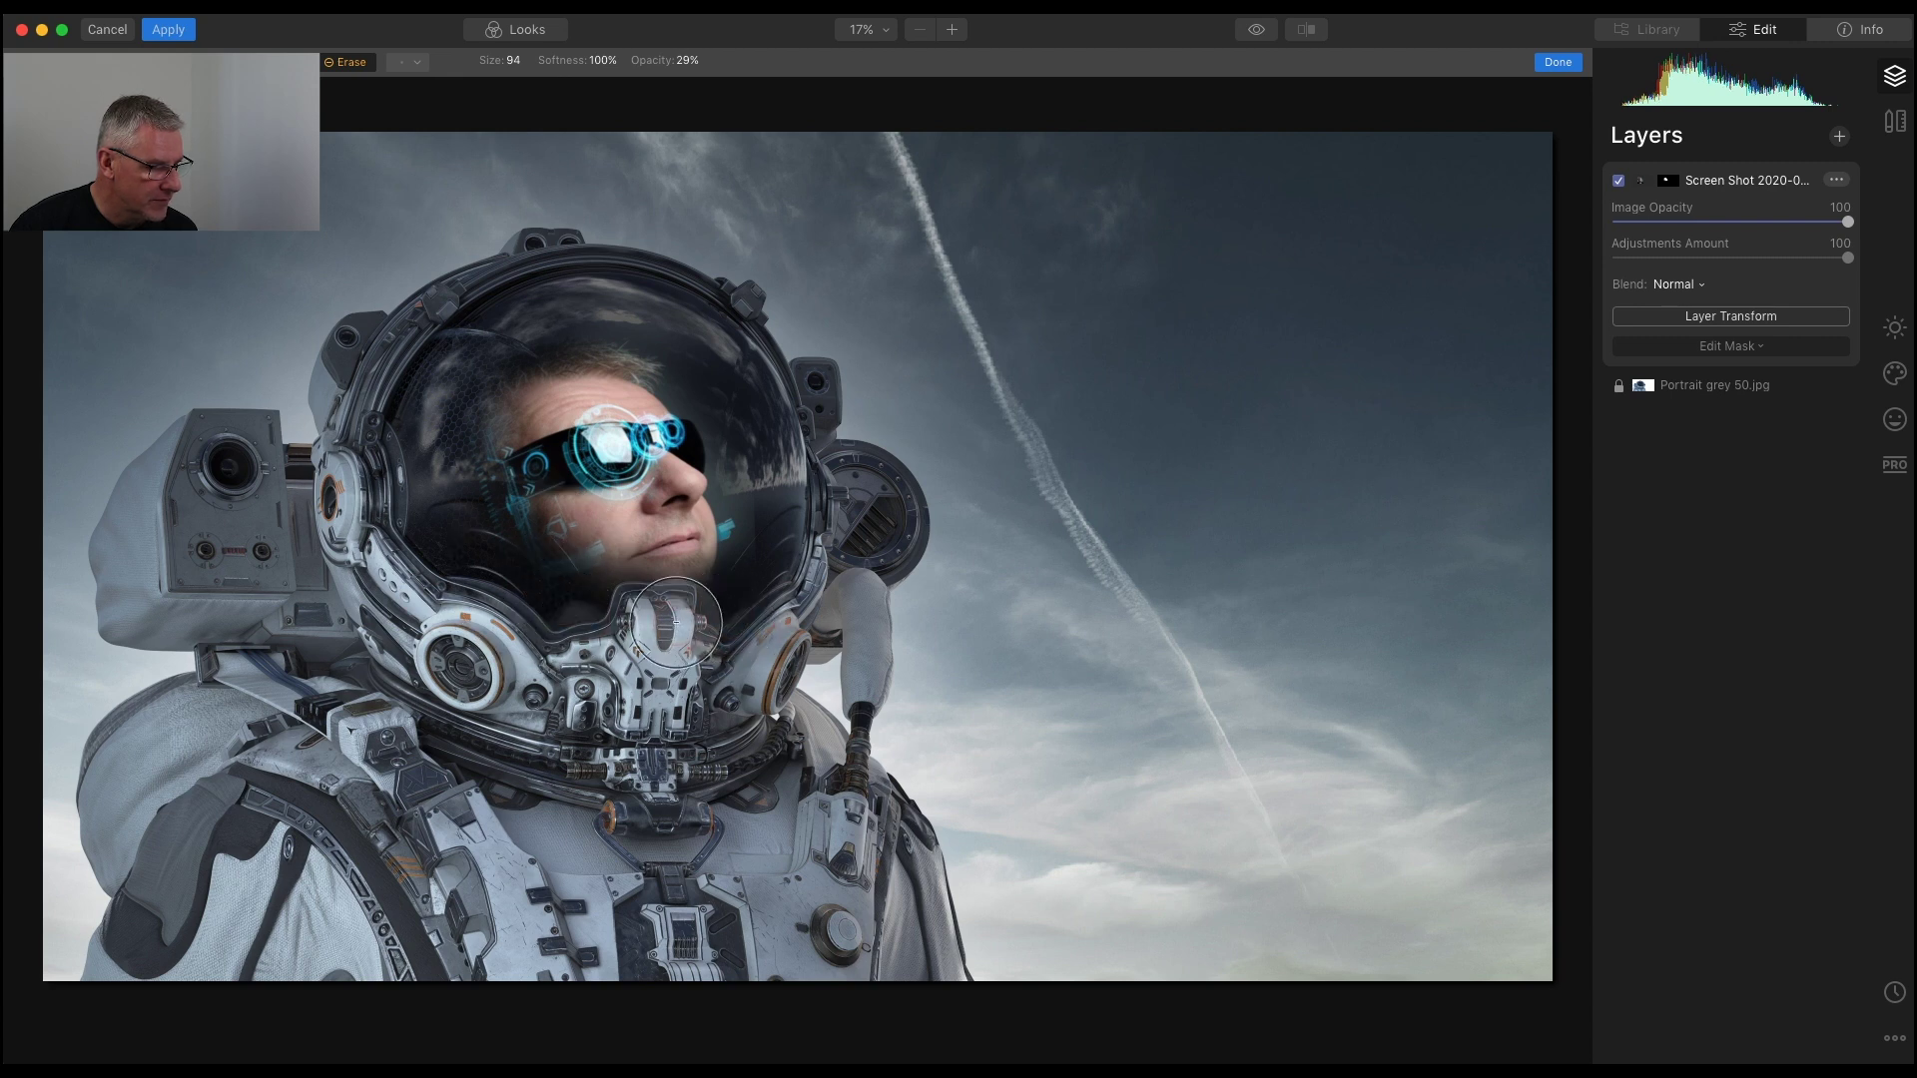
pyautogui.moveTo(676, 621)
pyautogui.mouseDown()
pyautogui.moveTo(639, 619)
pyautogui.moveTo(724, 635)
pyautogui.mouseUp()
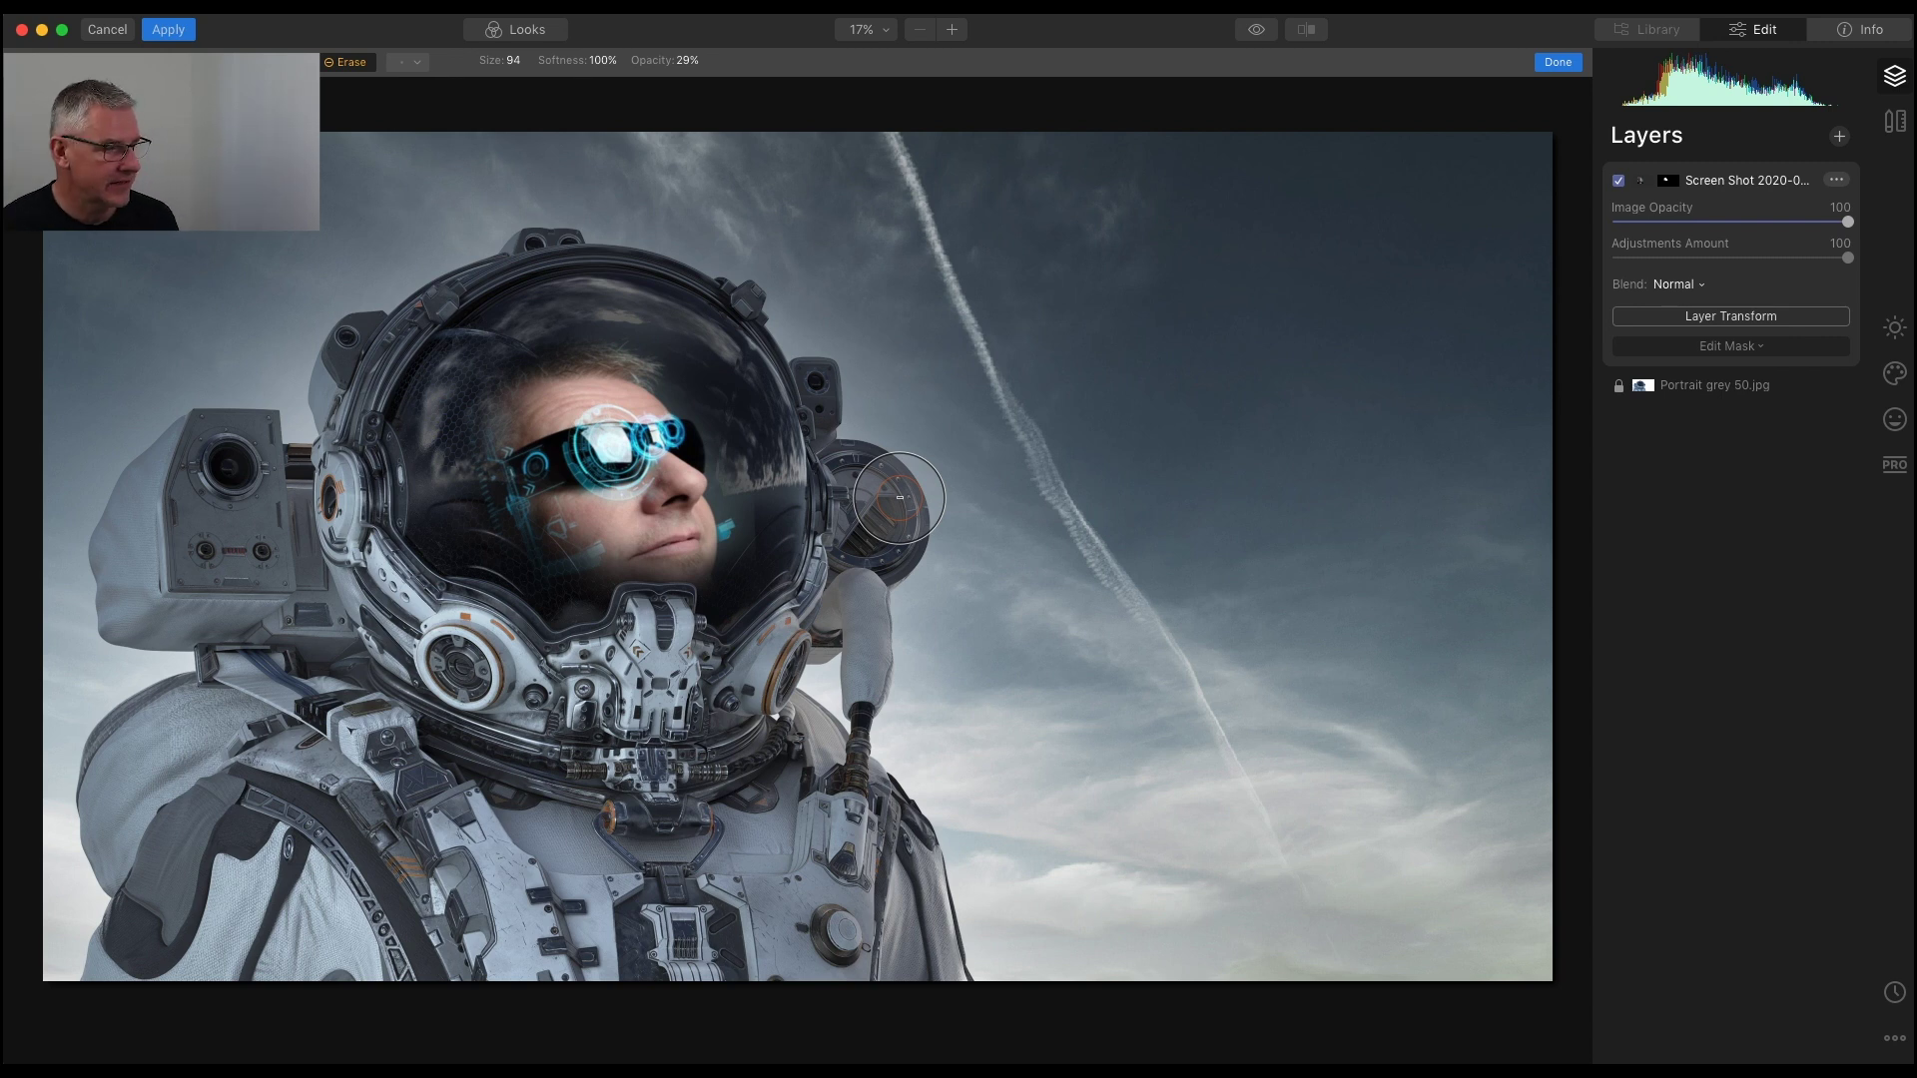
# - Set the portrait's Saturation to -39, boost blue saturation to 30 and darken the blues
pyautogui.click(1894, 328)
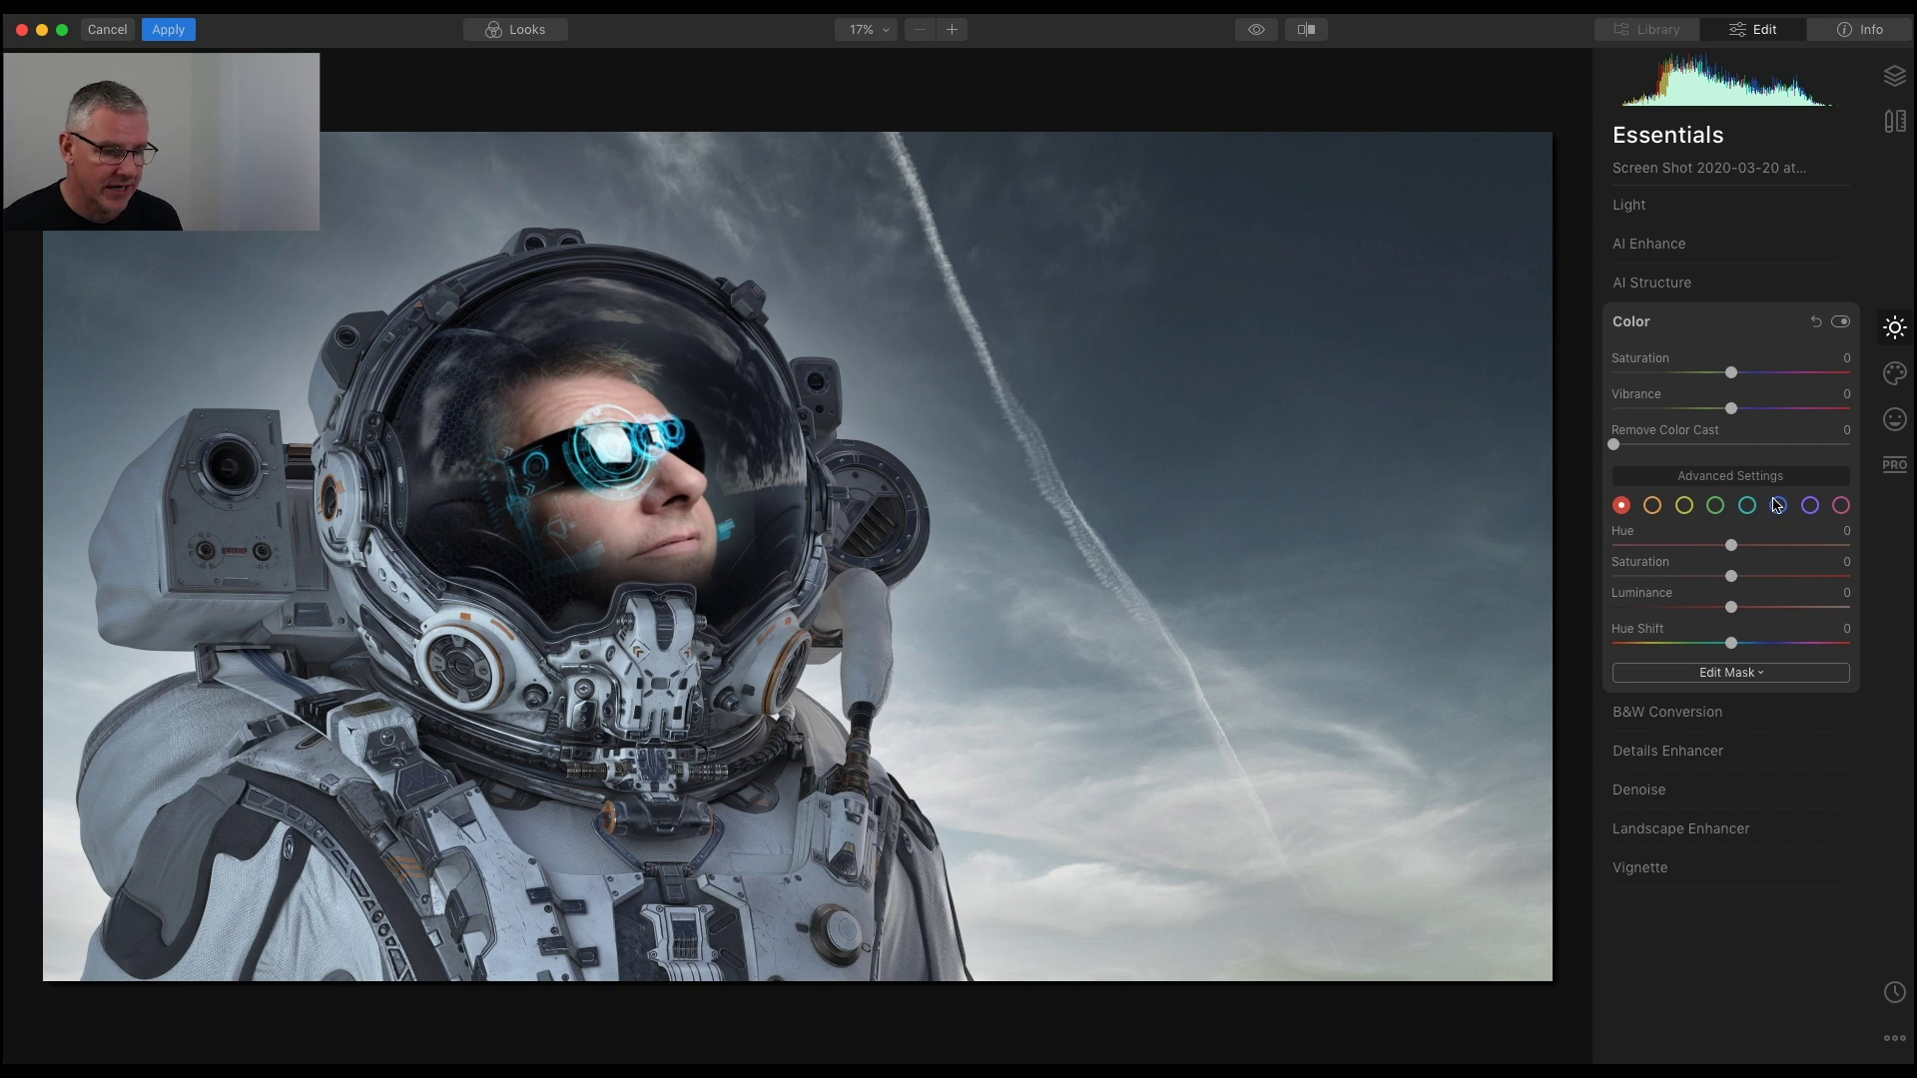
pyautogui.moveTo(1732, 372); pyautogui.dragTo(1688, 378)
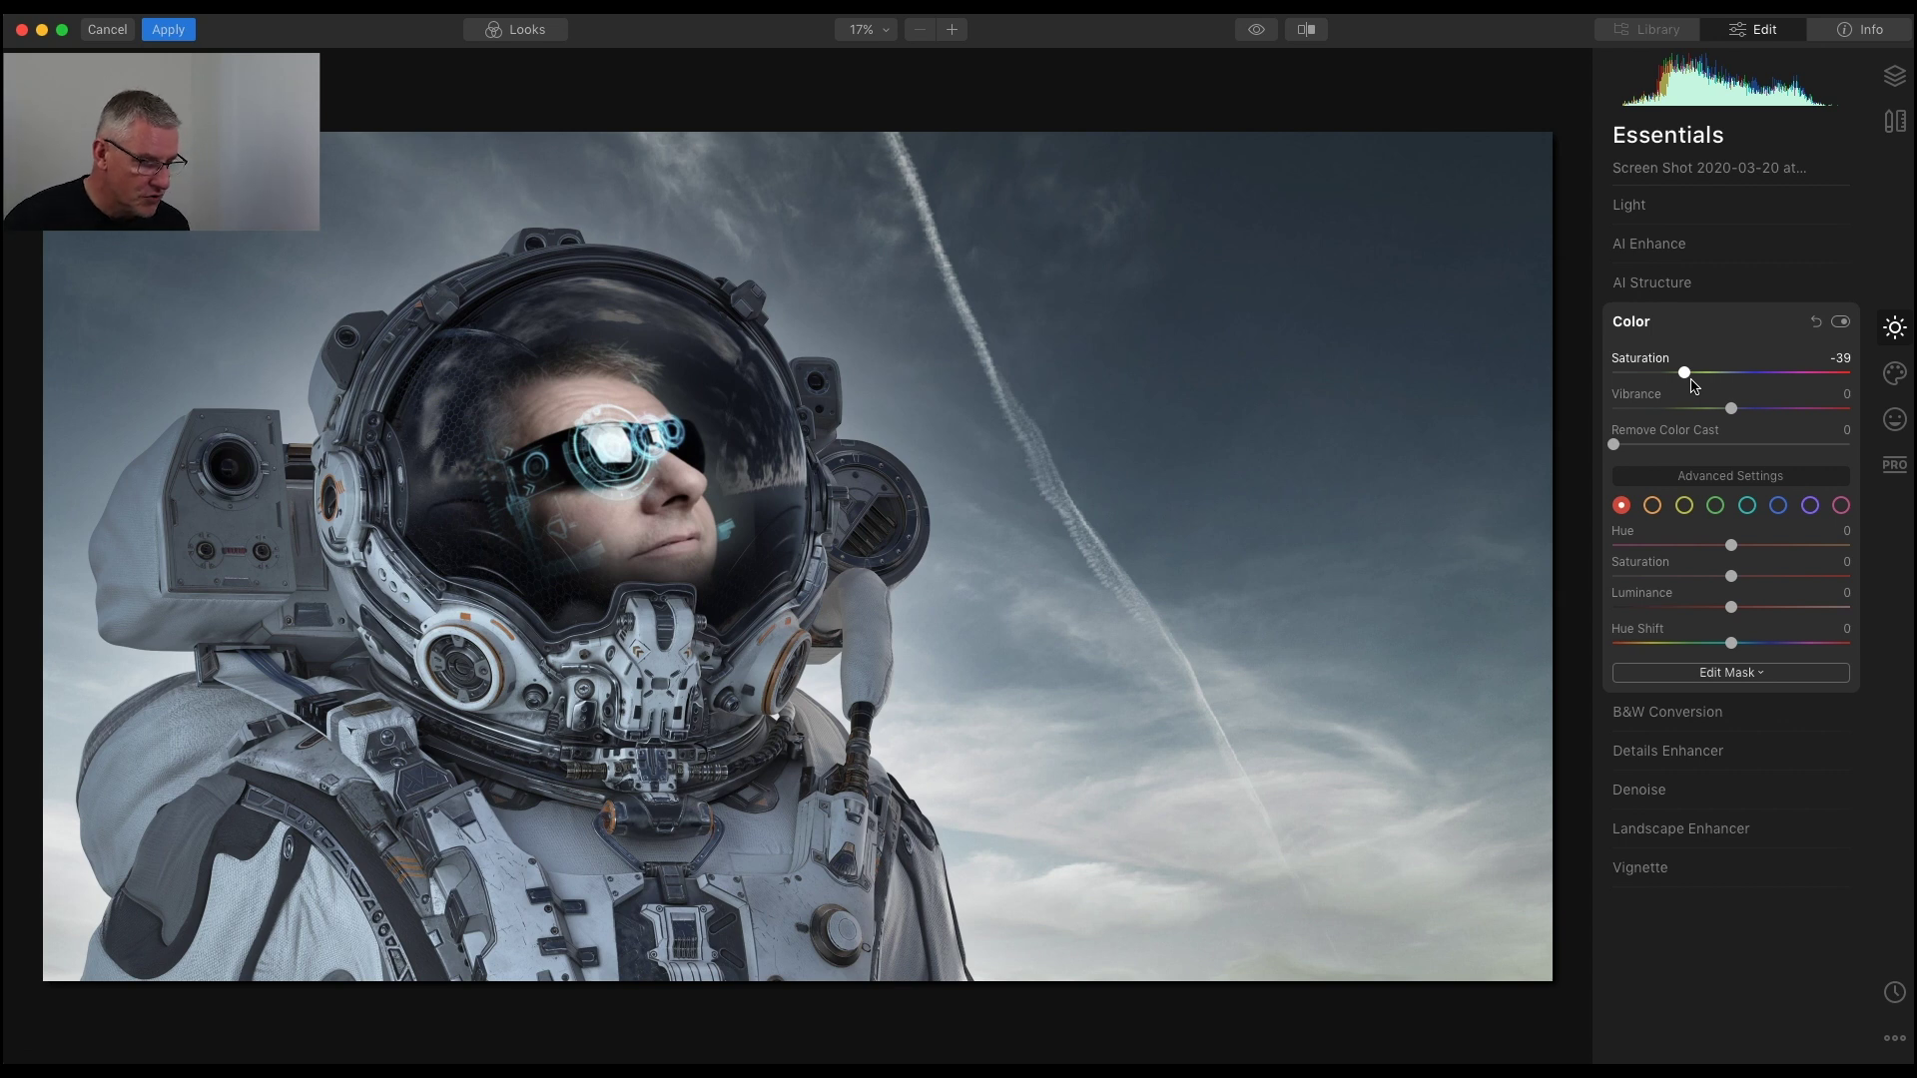
pyautogui.click(1749, 506)
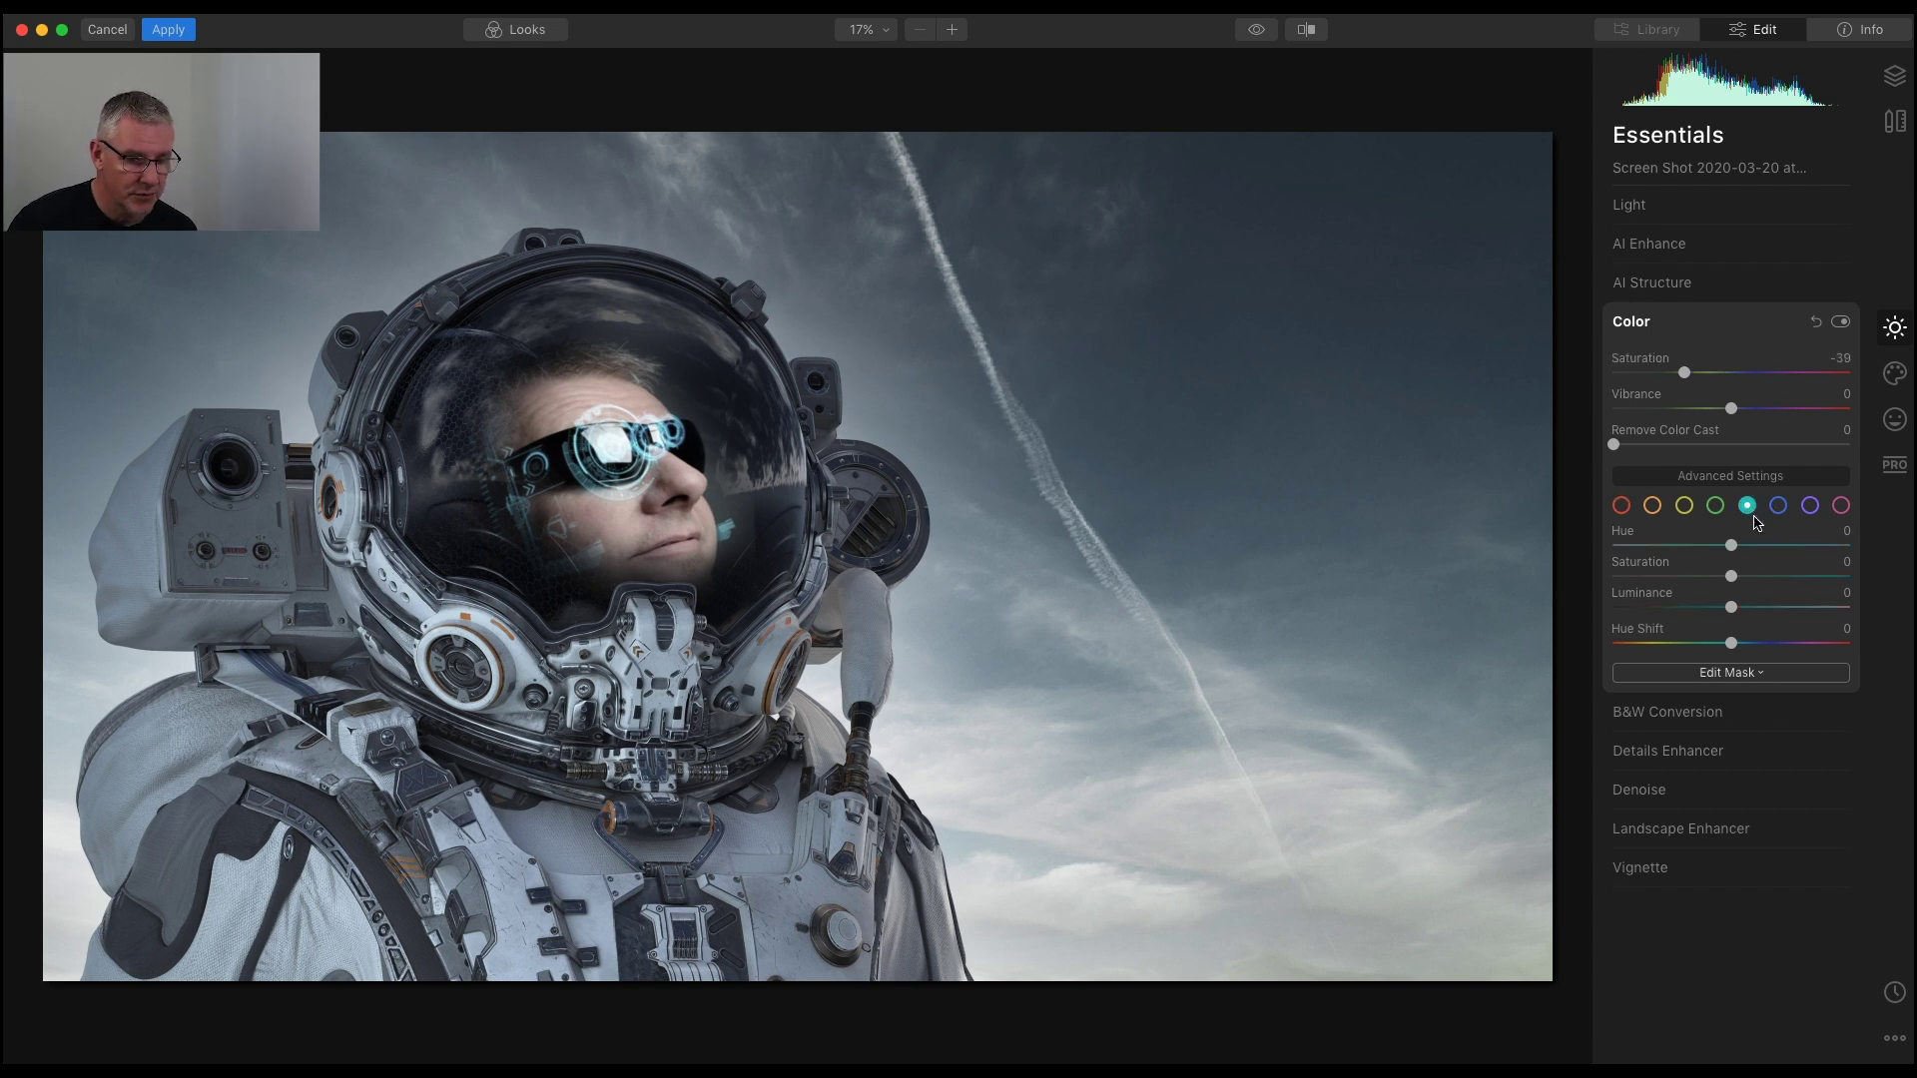
pyautogui.click(1788, 511)
pyautogui.moveTo(1732, 576); pyautogui.dragTo(1773, 581)
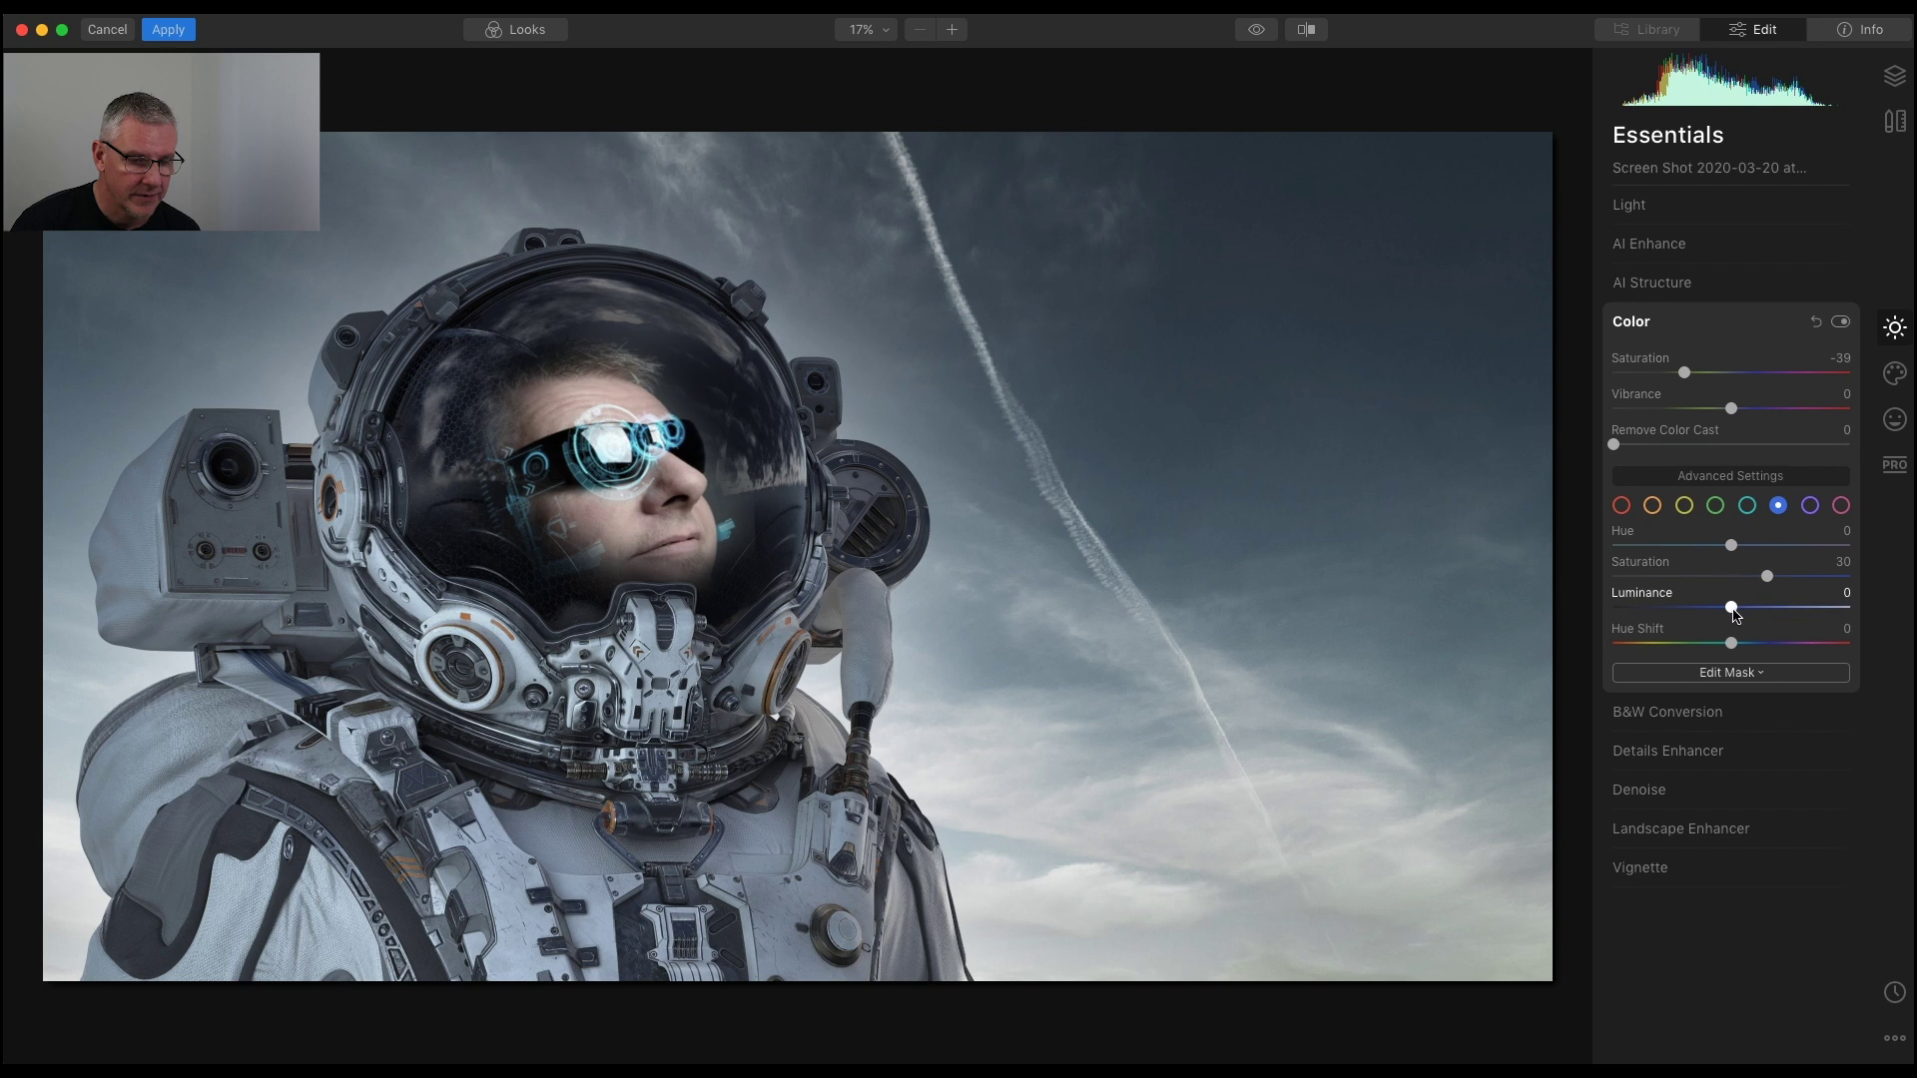
pyautogui.moveTo(1735, 614)
pyautogui.mouseDown()
pyautogui.moveTo(1702, 613)
pyautogui.moveTo(1742, 580)
pyautogui.moveTo(1711, 613)
pyautogui.mouseUp()
pyautogui.click(1748, 505)
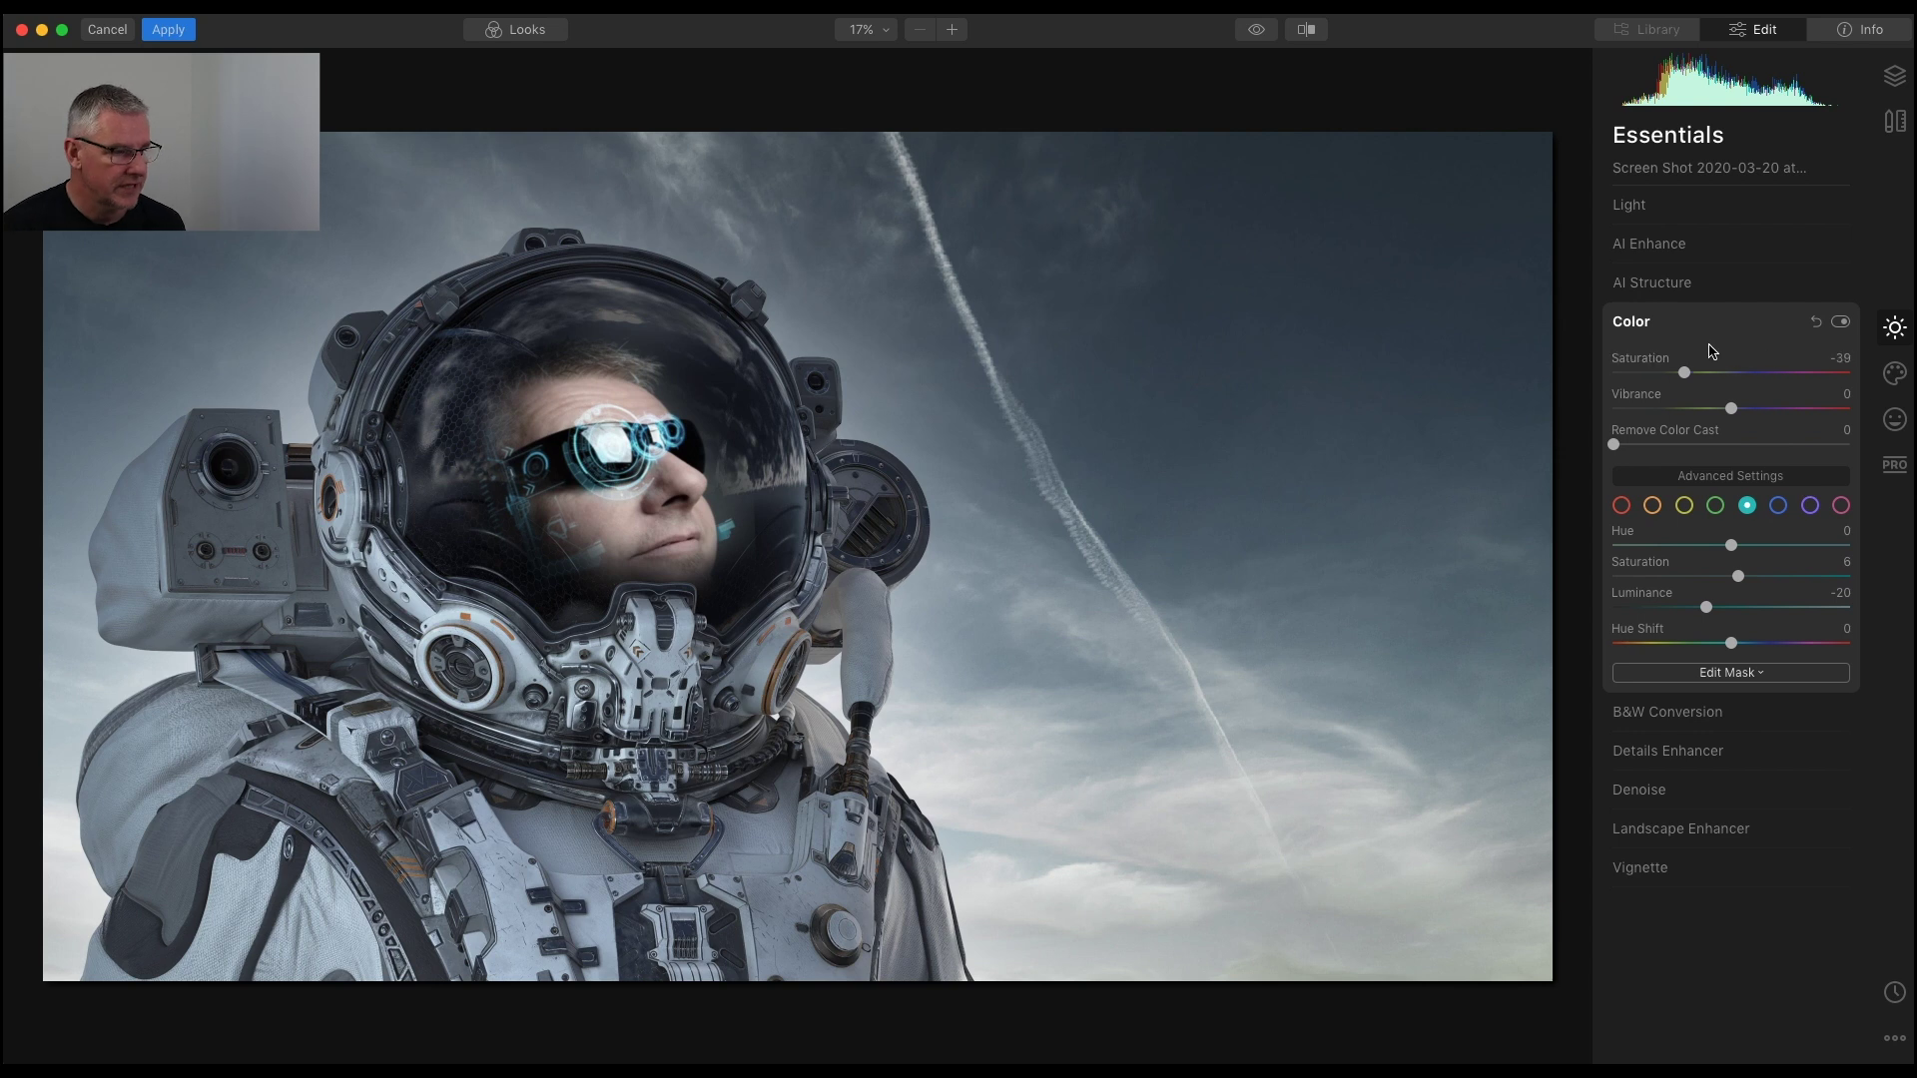
# - Drop the portrait layer's Image Opacity to 74
pyautogui.click(1894, 76)
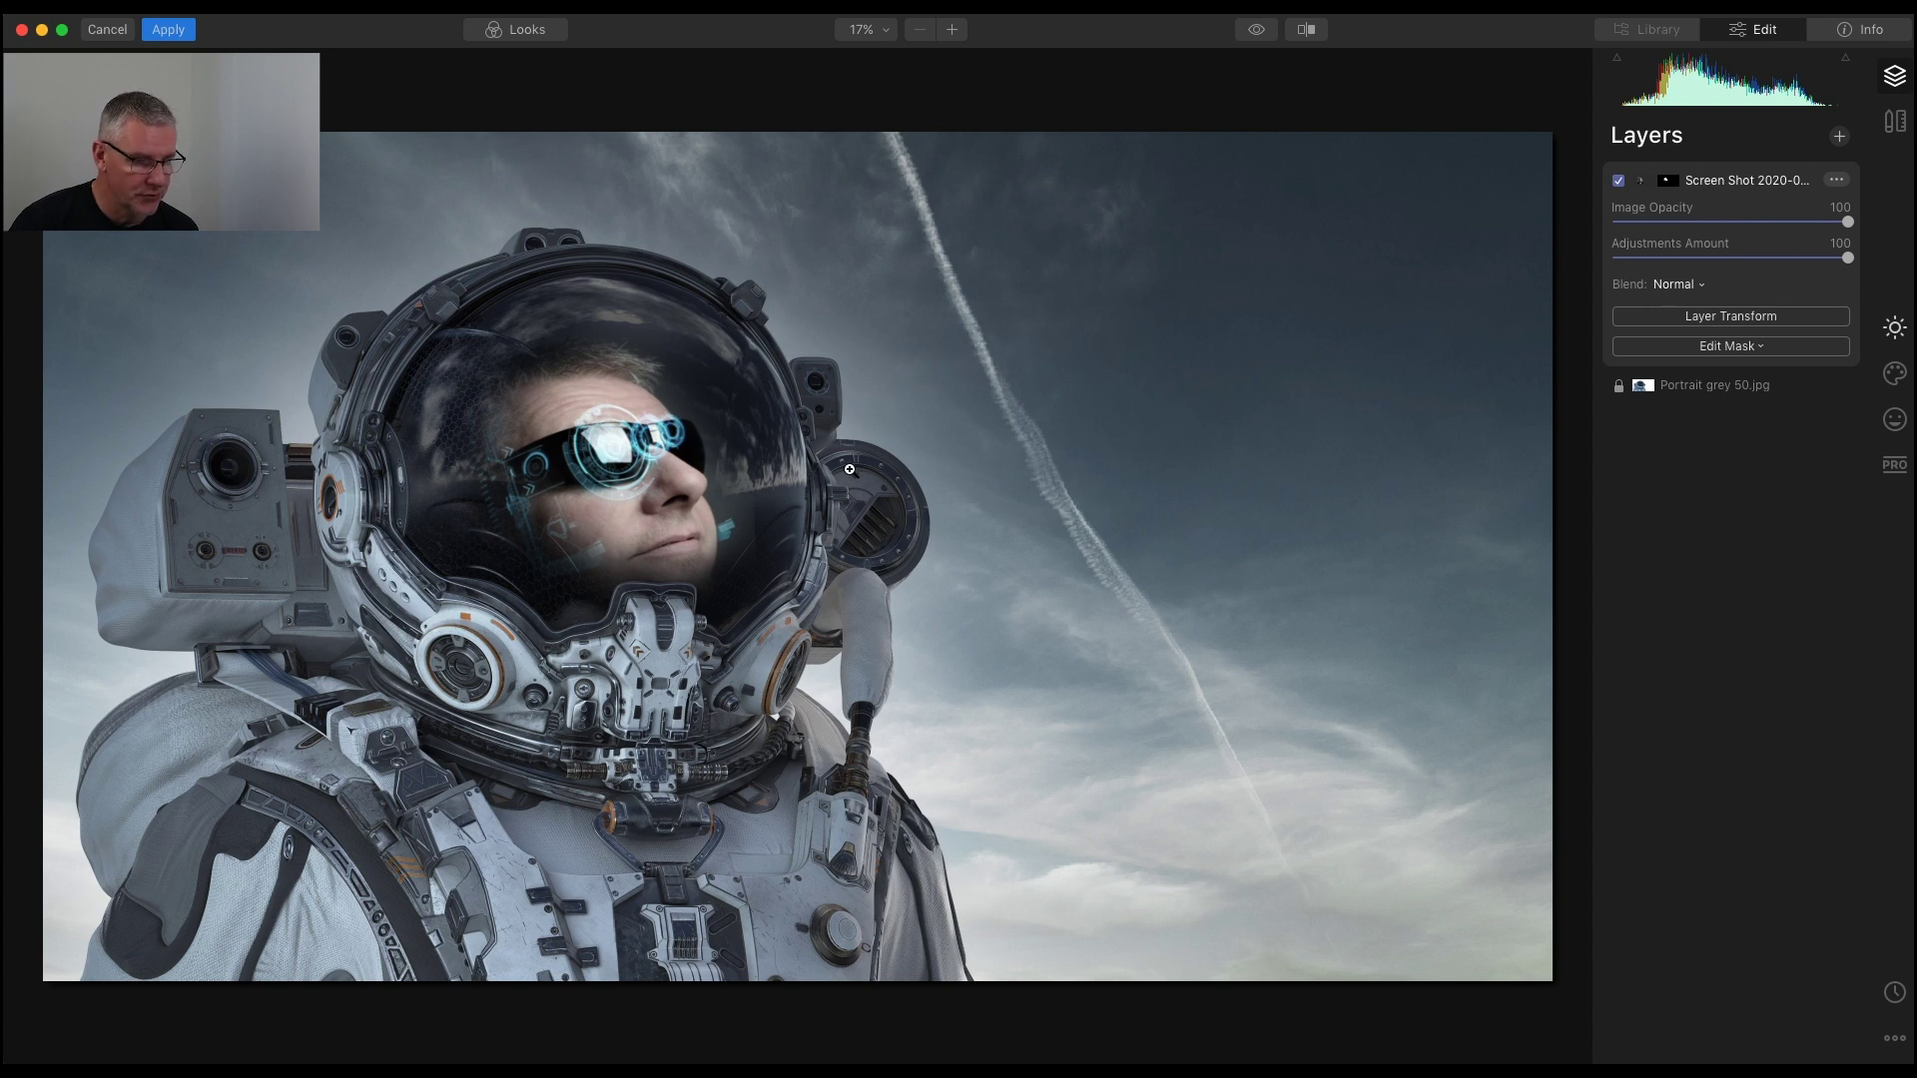
pyautogui.moveTo(1847, 222); pyautogui.dragTo(1790, 226)
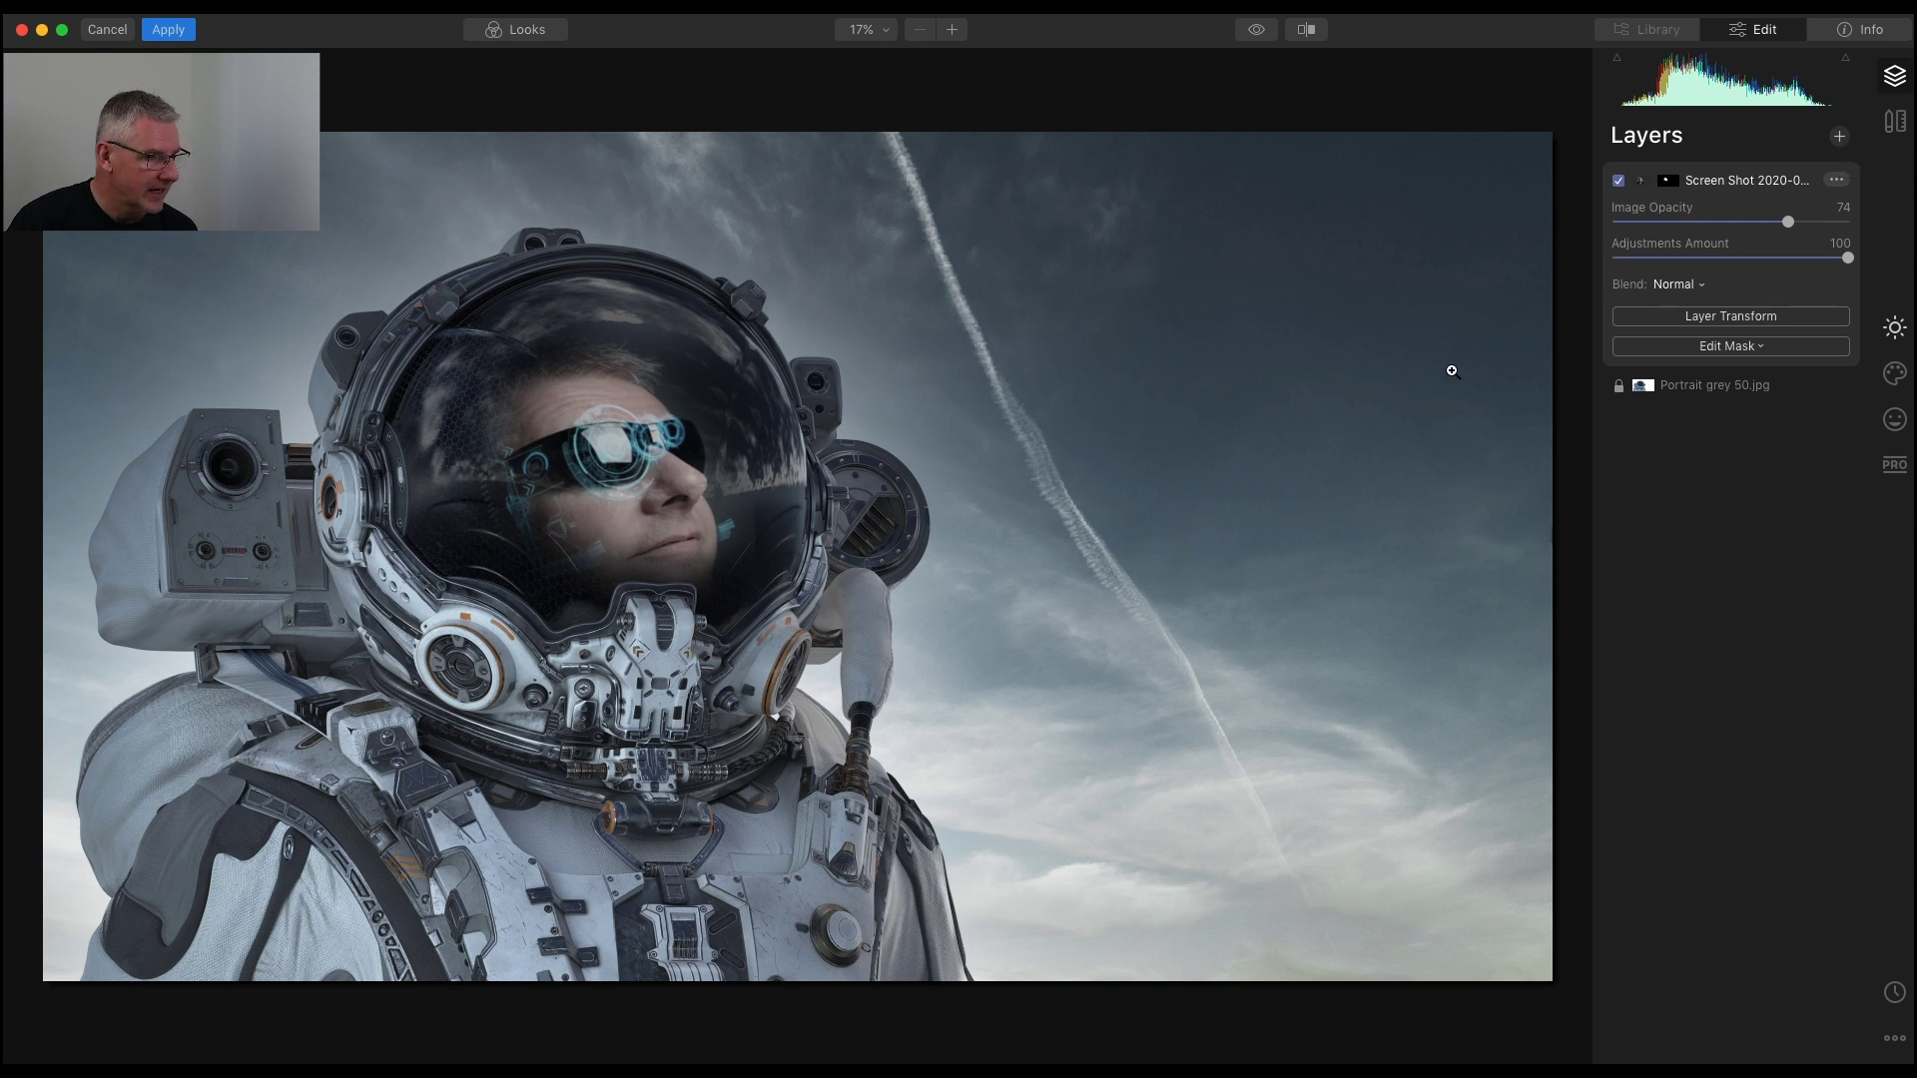
# - Create a stamped layer and add the Moon 1 object with AI Augmented Sky
pyautogui.click(1841, 139)
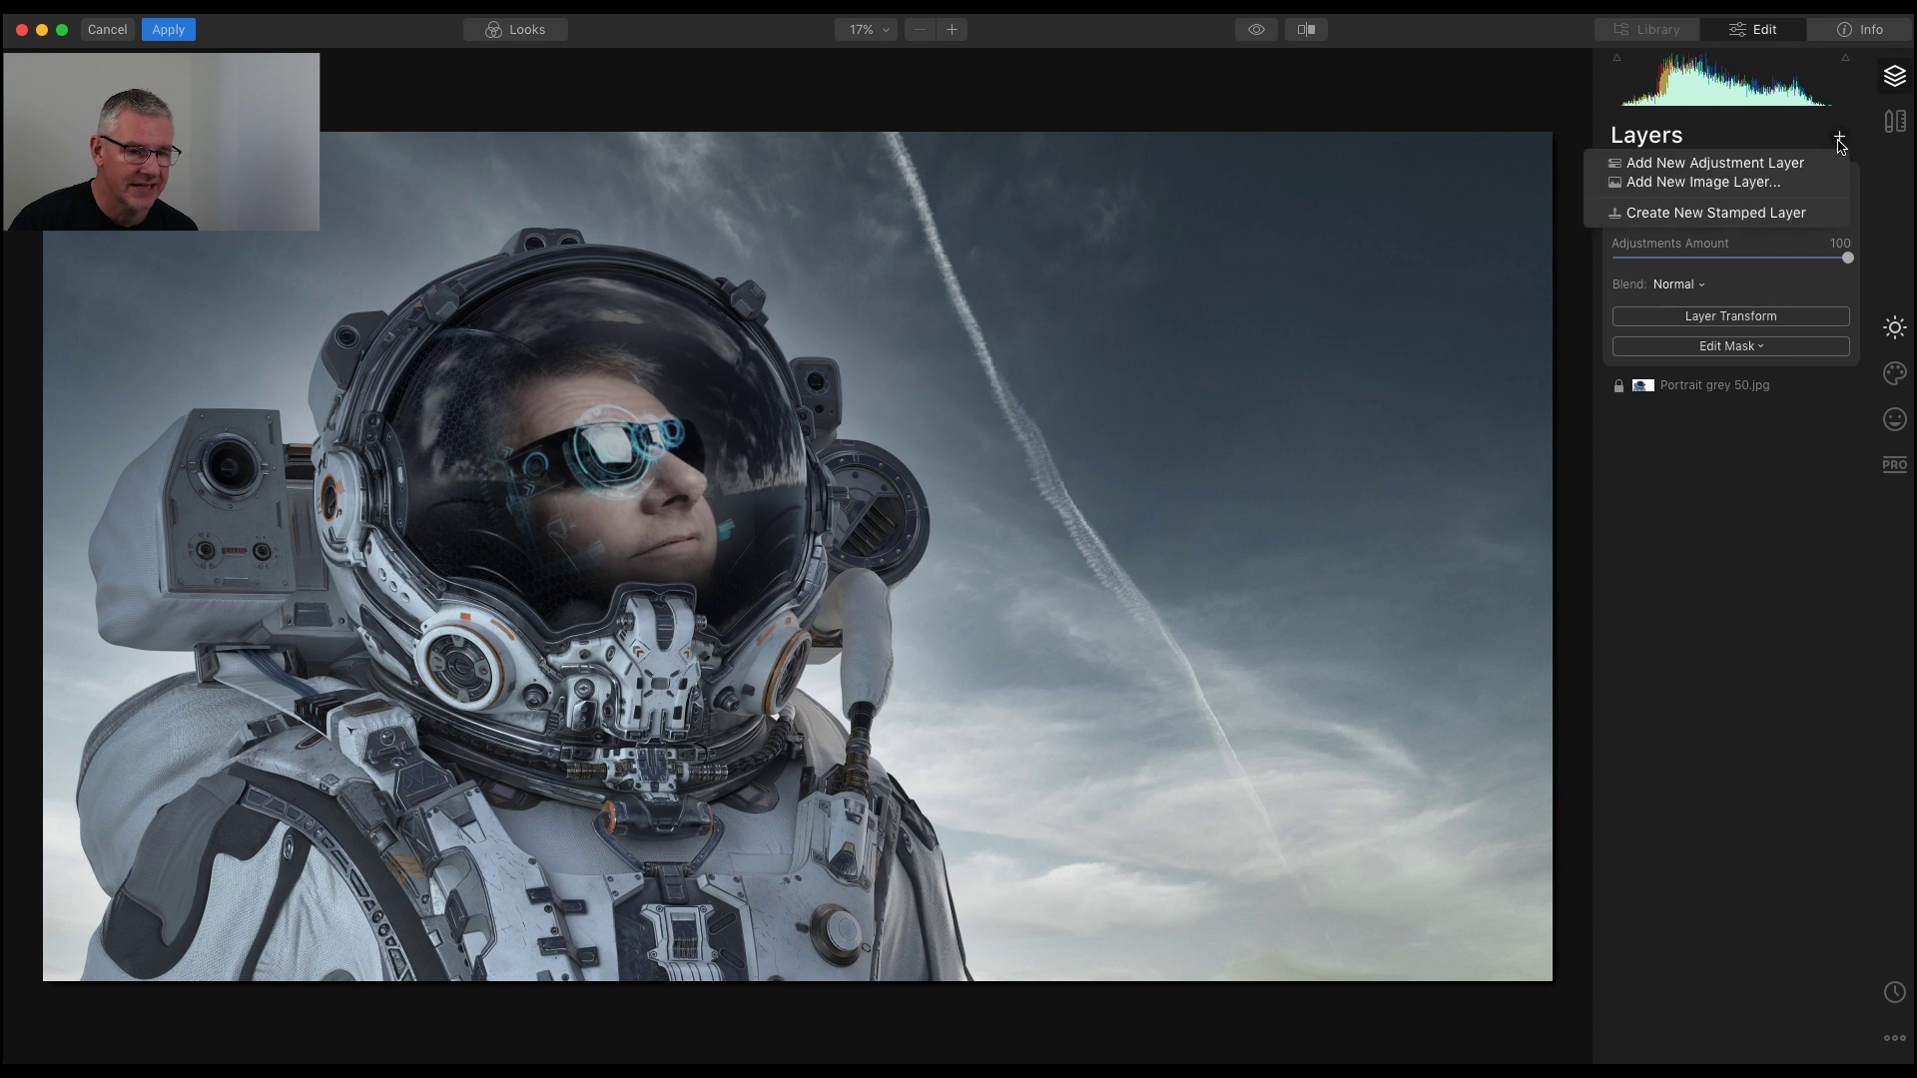
pyautogui.click(1784, 212)
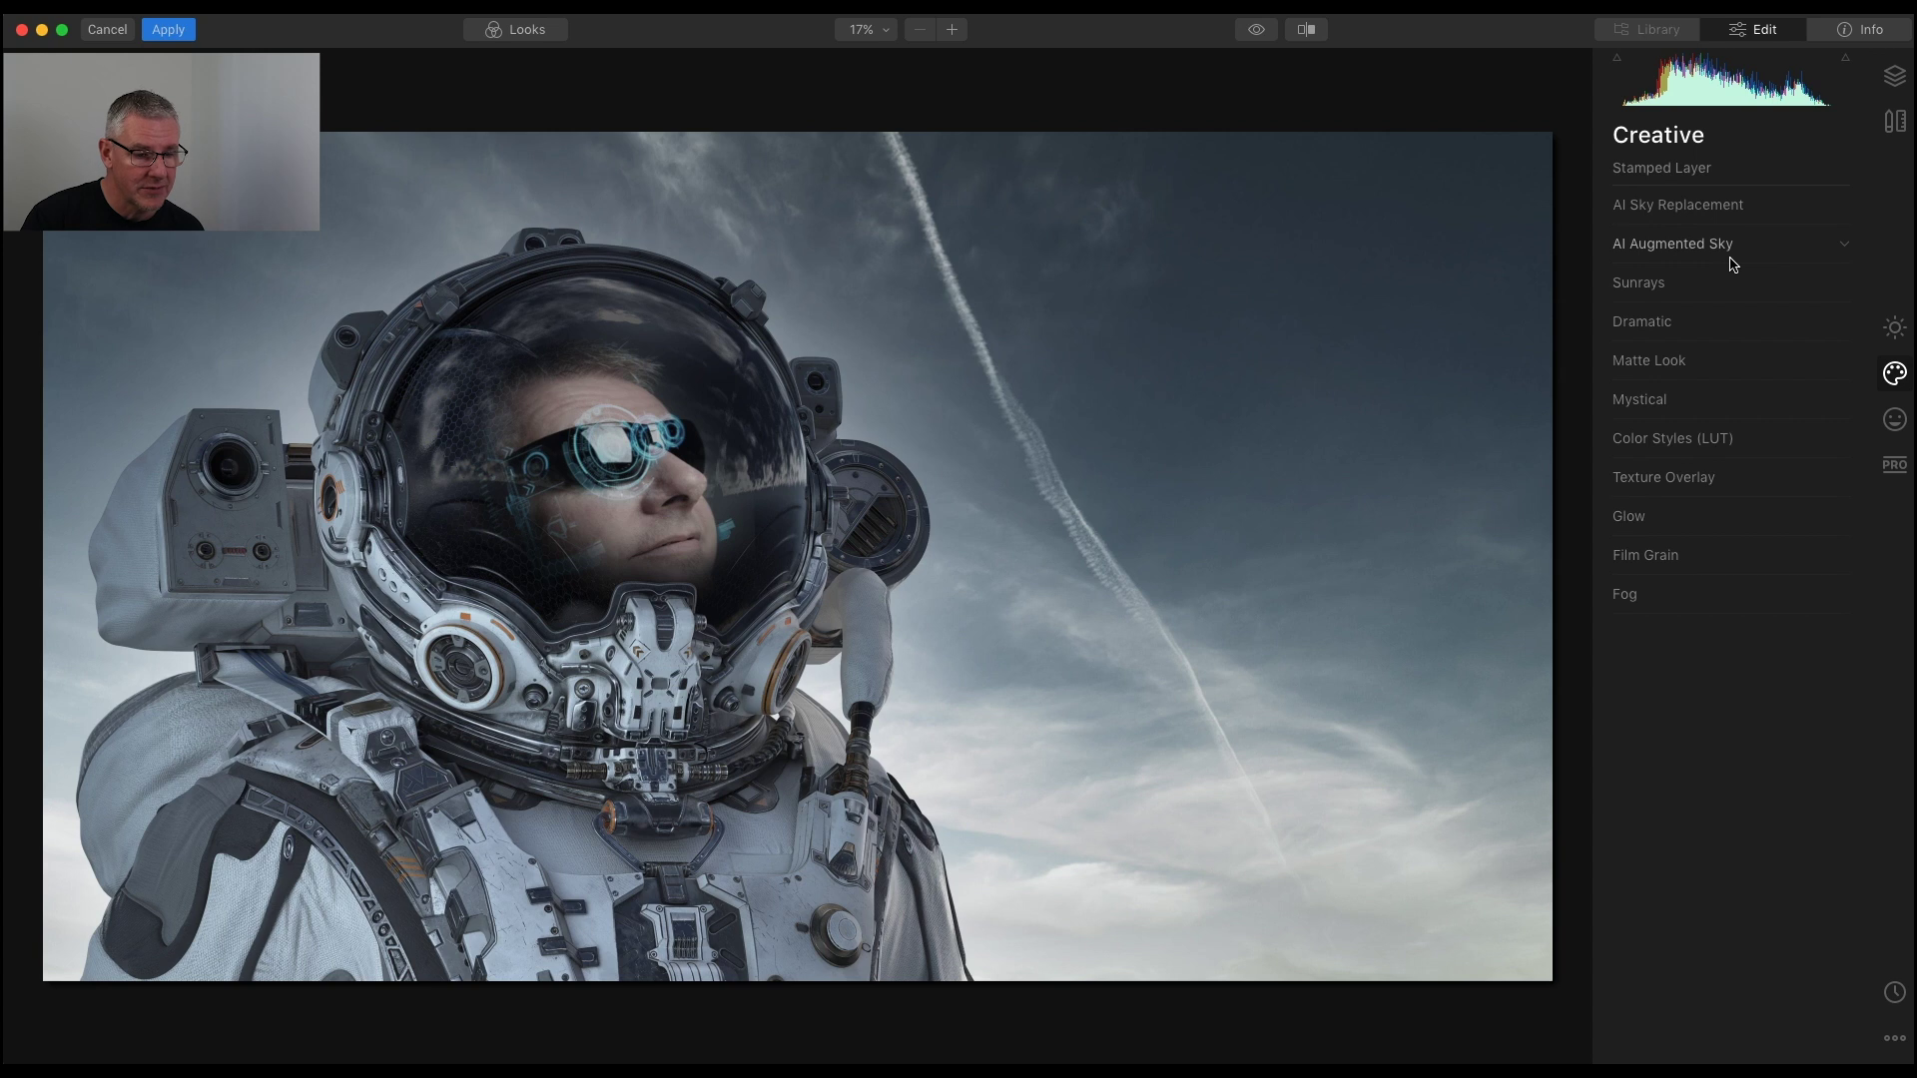
pyautogui.click(1720, 247)
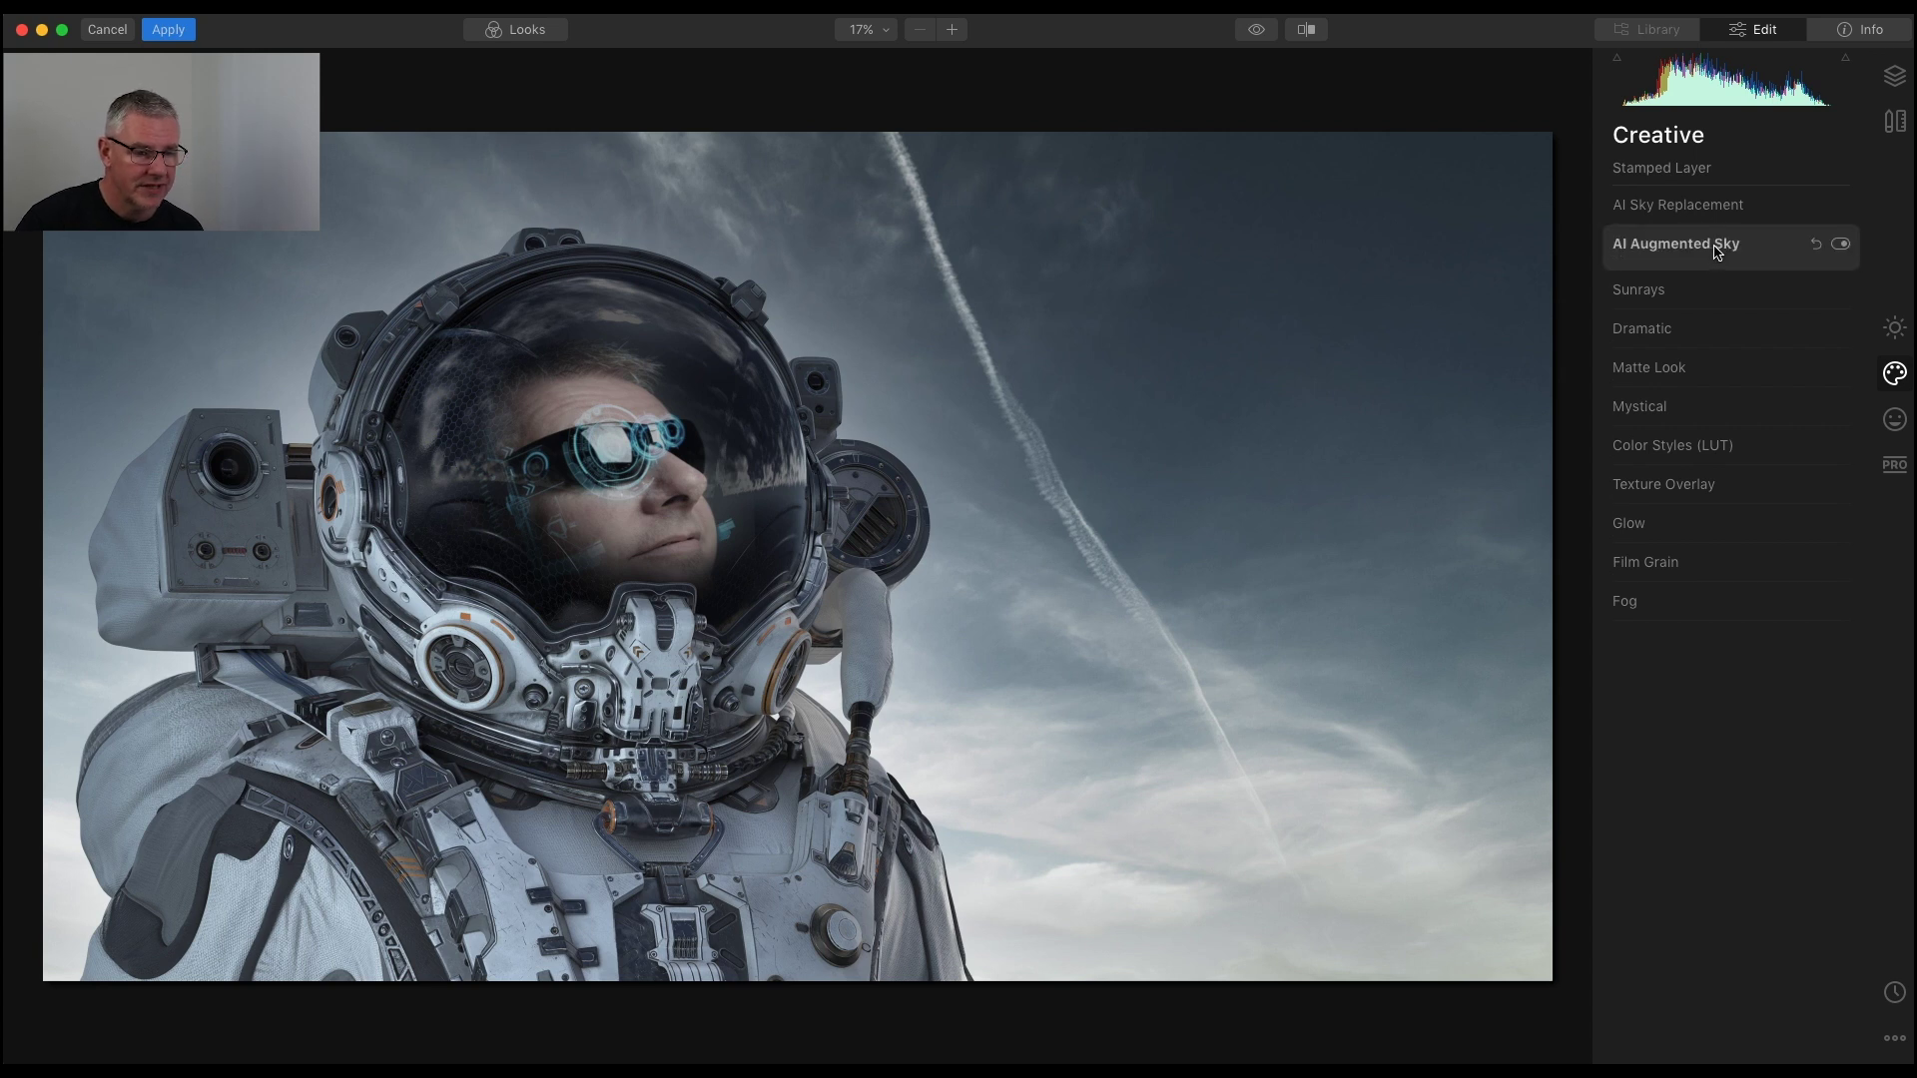
pyautogui.click(1743, 282)
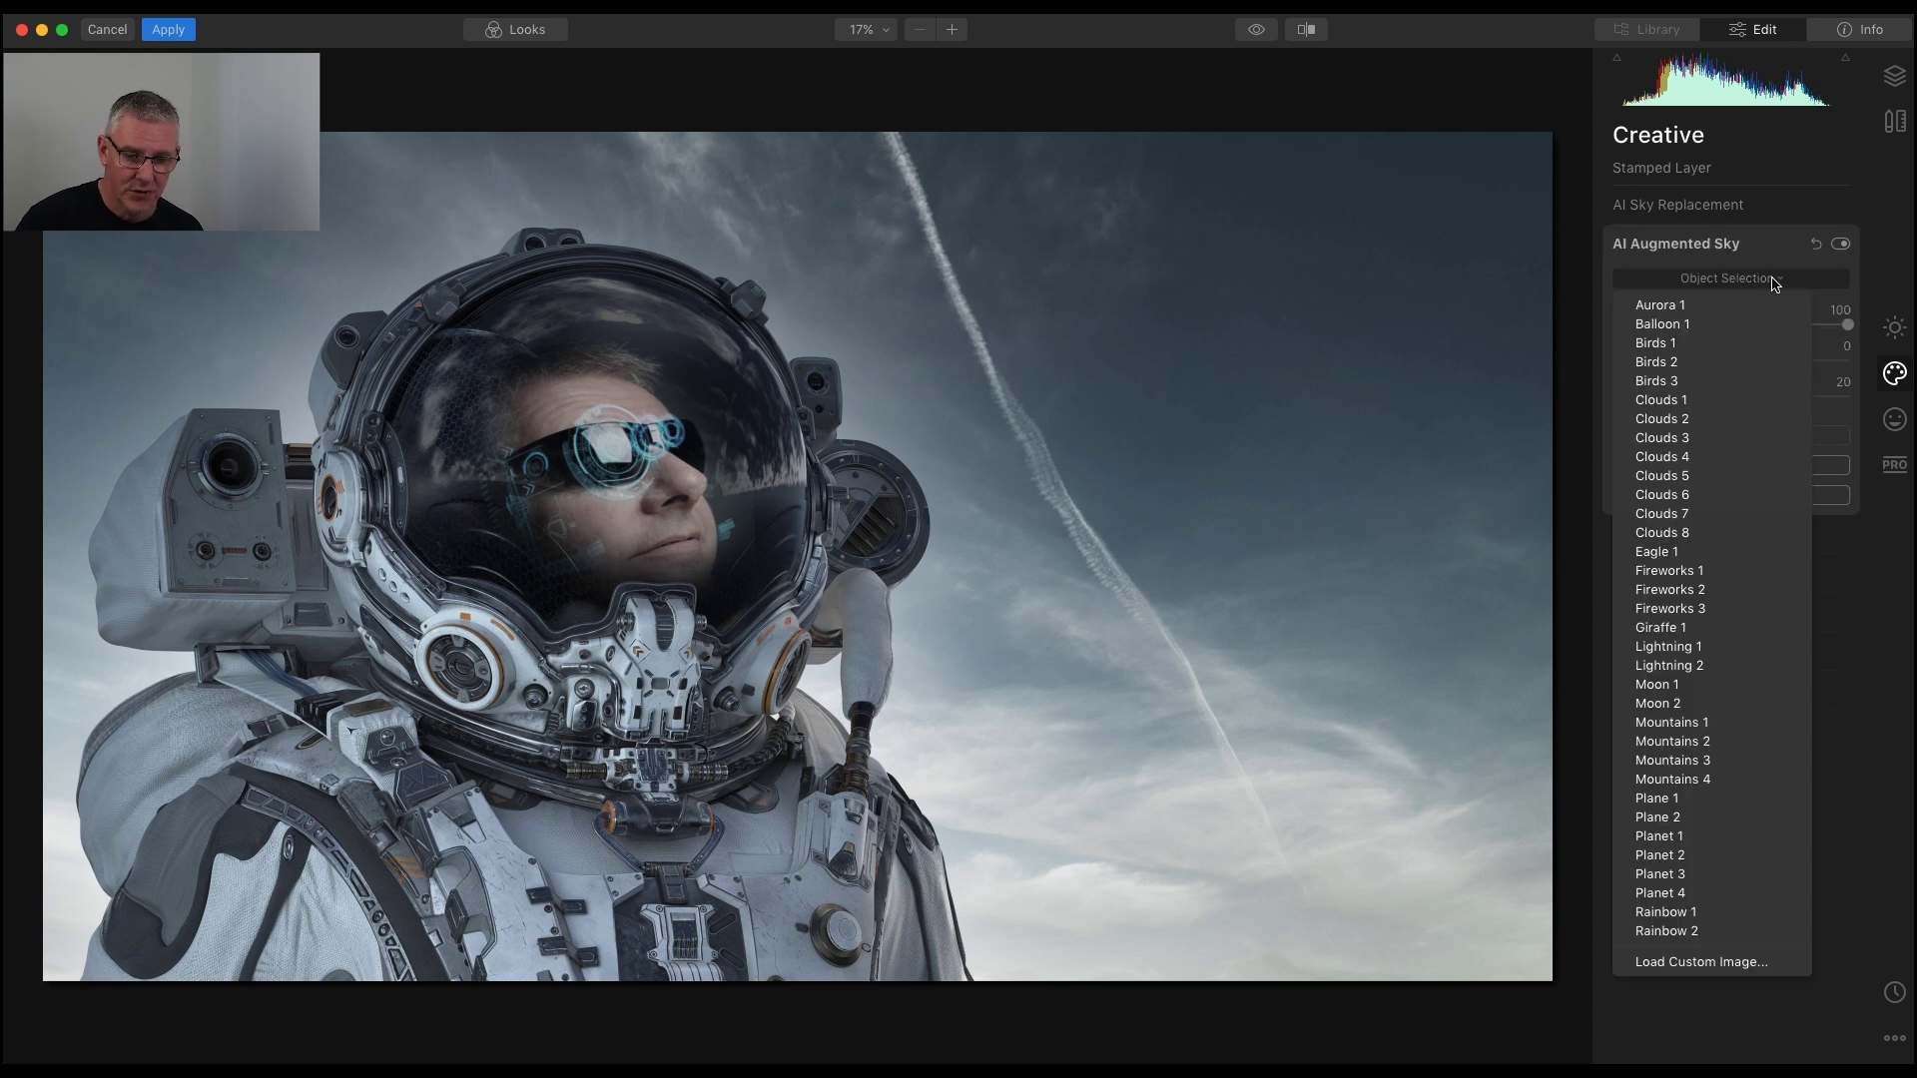
pyautogui.click(1686, 685)
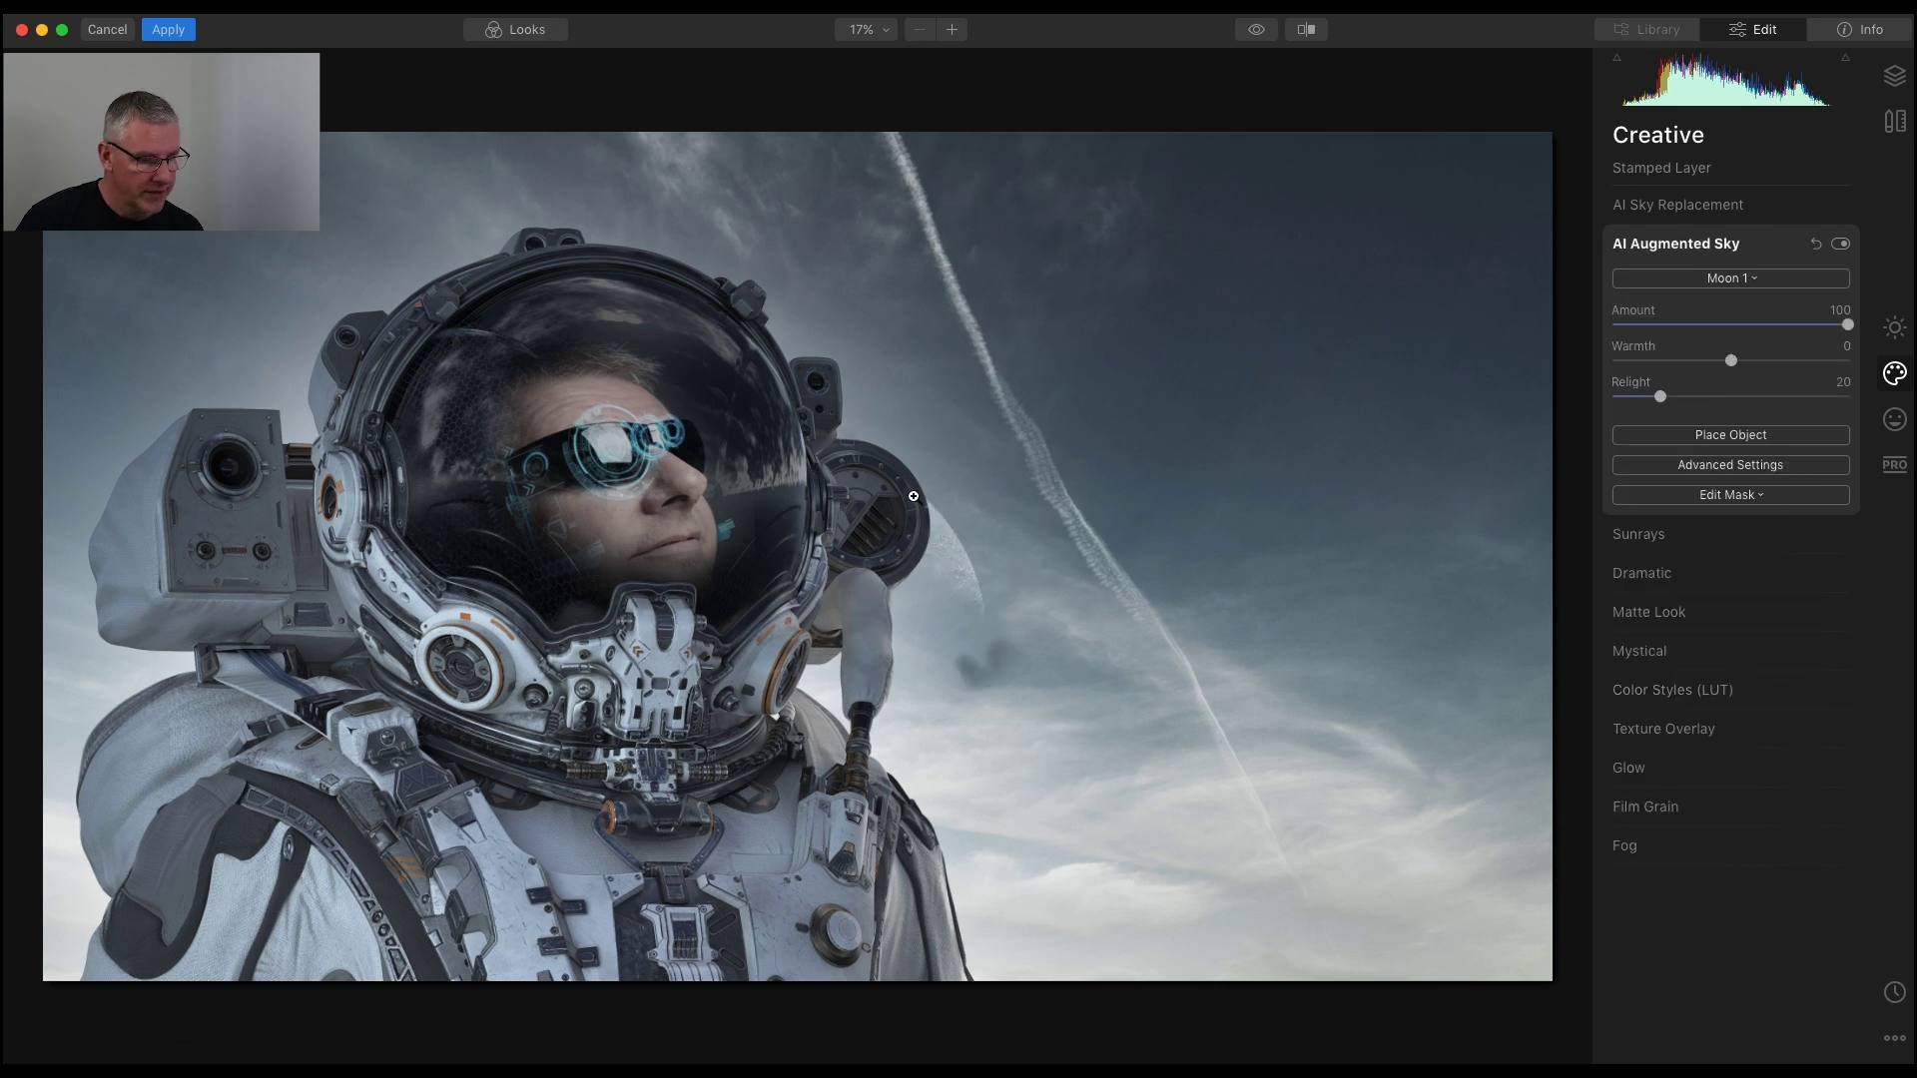
# - Move the moon to the upper-right sky, rotating and enlarging it
pyautogui.click(1694, 440)
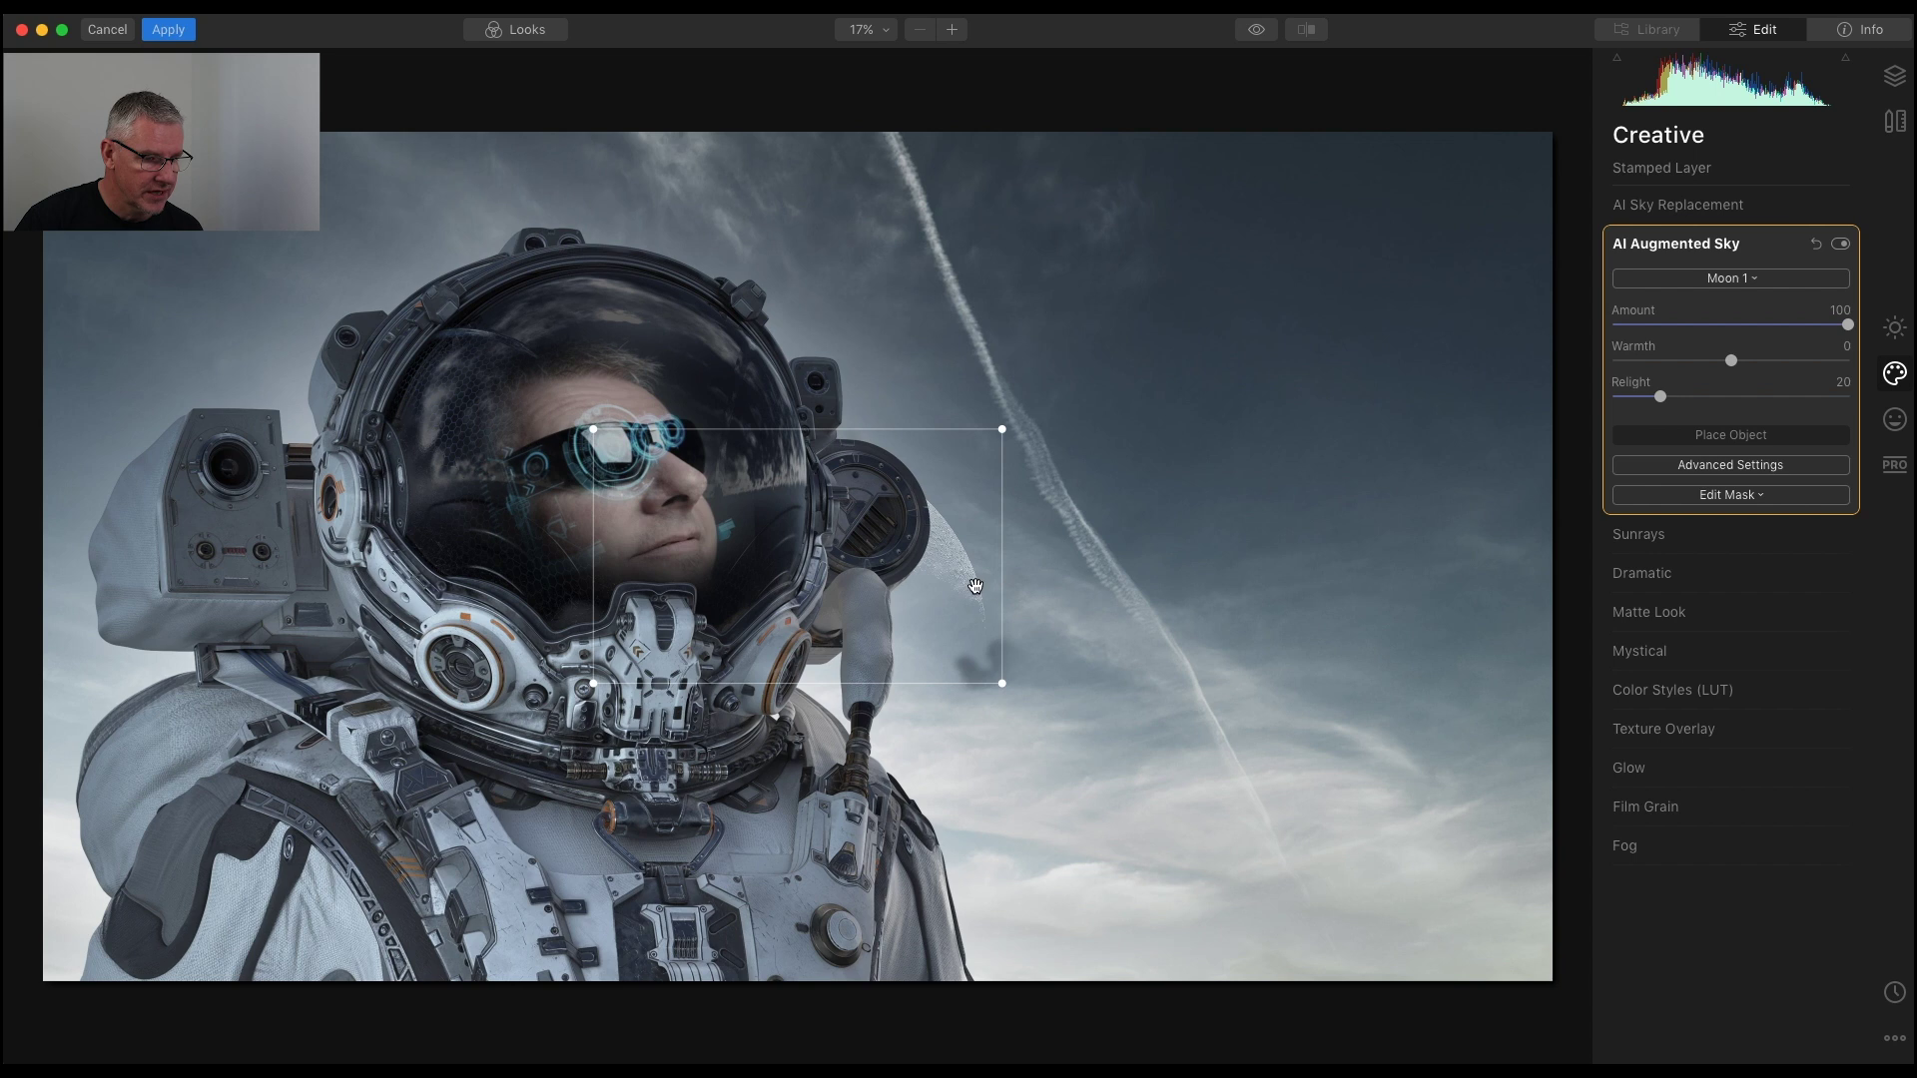
pyautogui.moveTo(962, 586); pyautogui.dragTo(1482, 353)
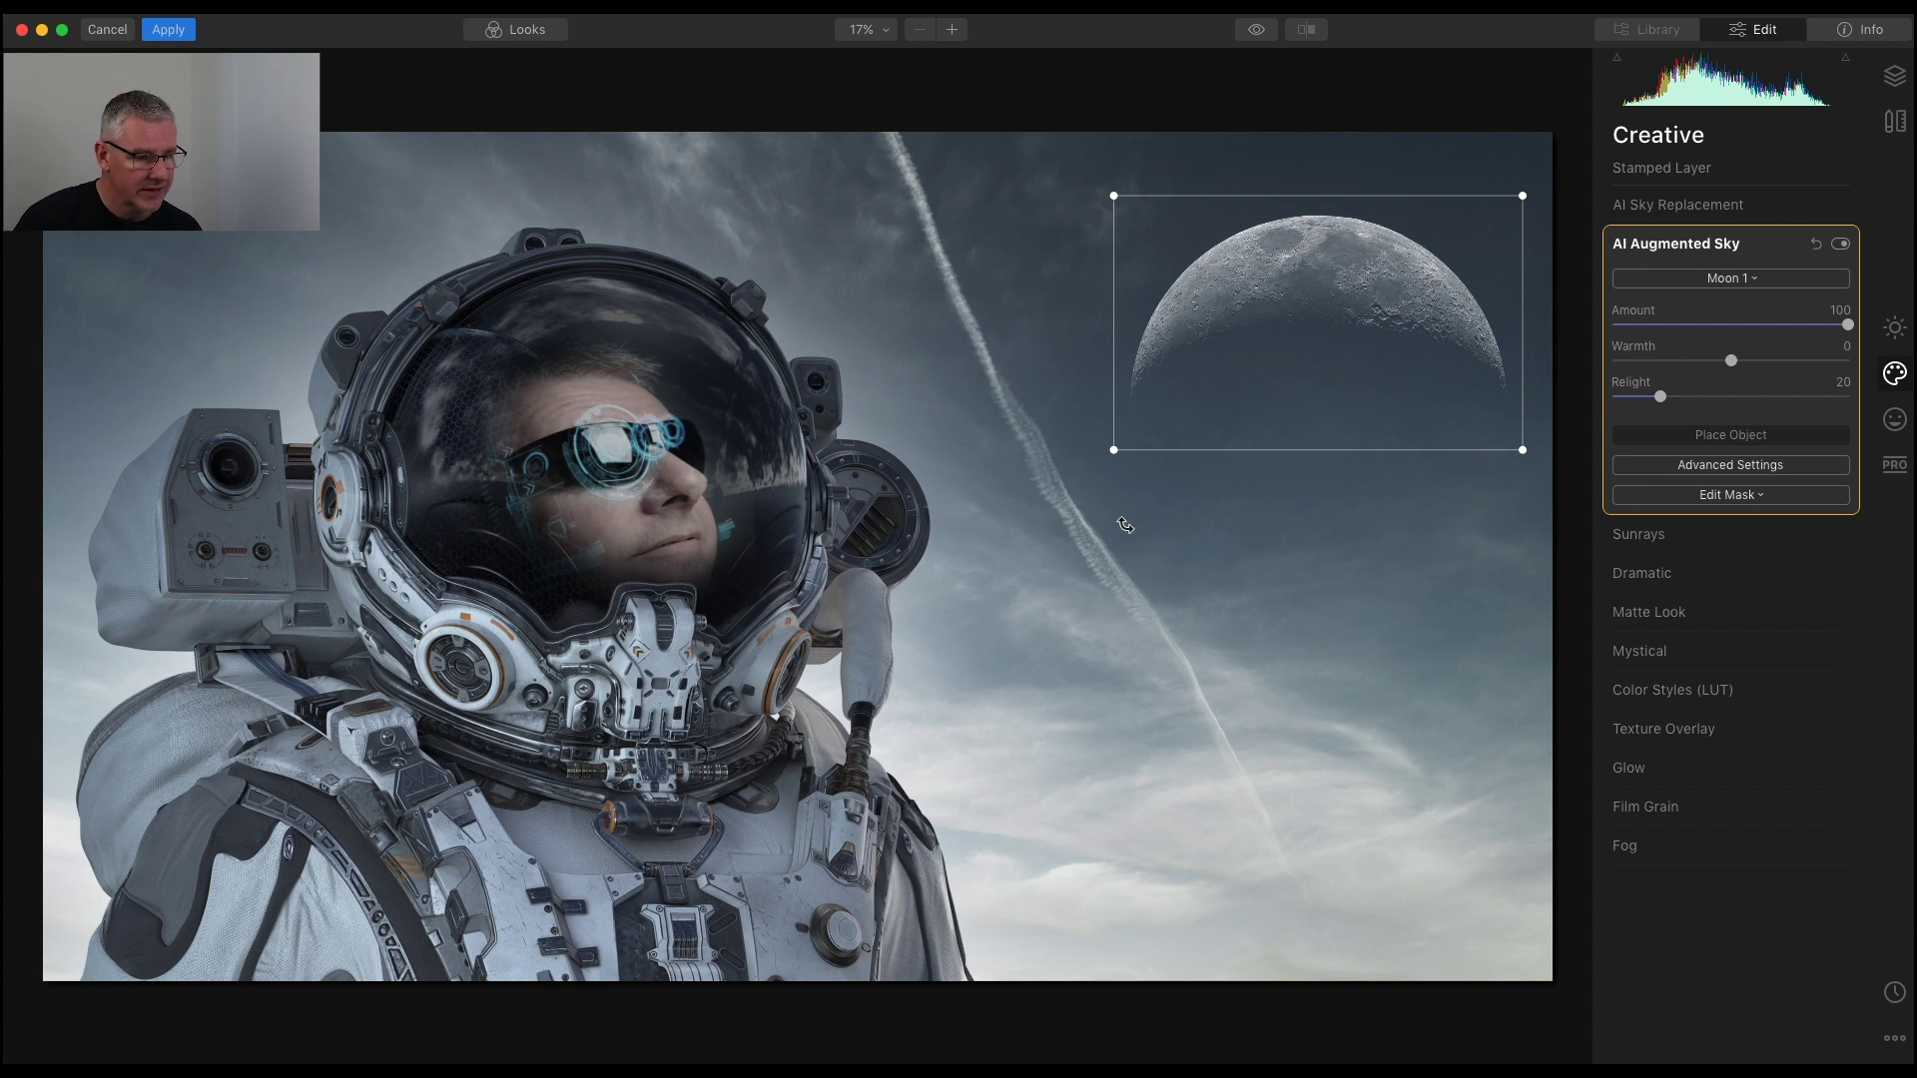
pyautogui.moveTo(1125, 525); pyautogui.dragTo(1638, 463)
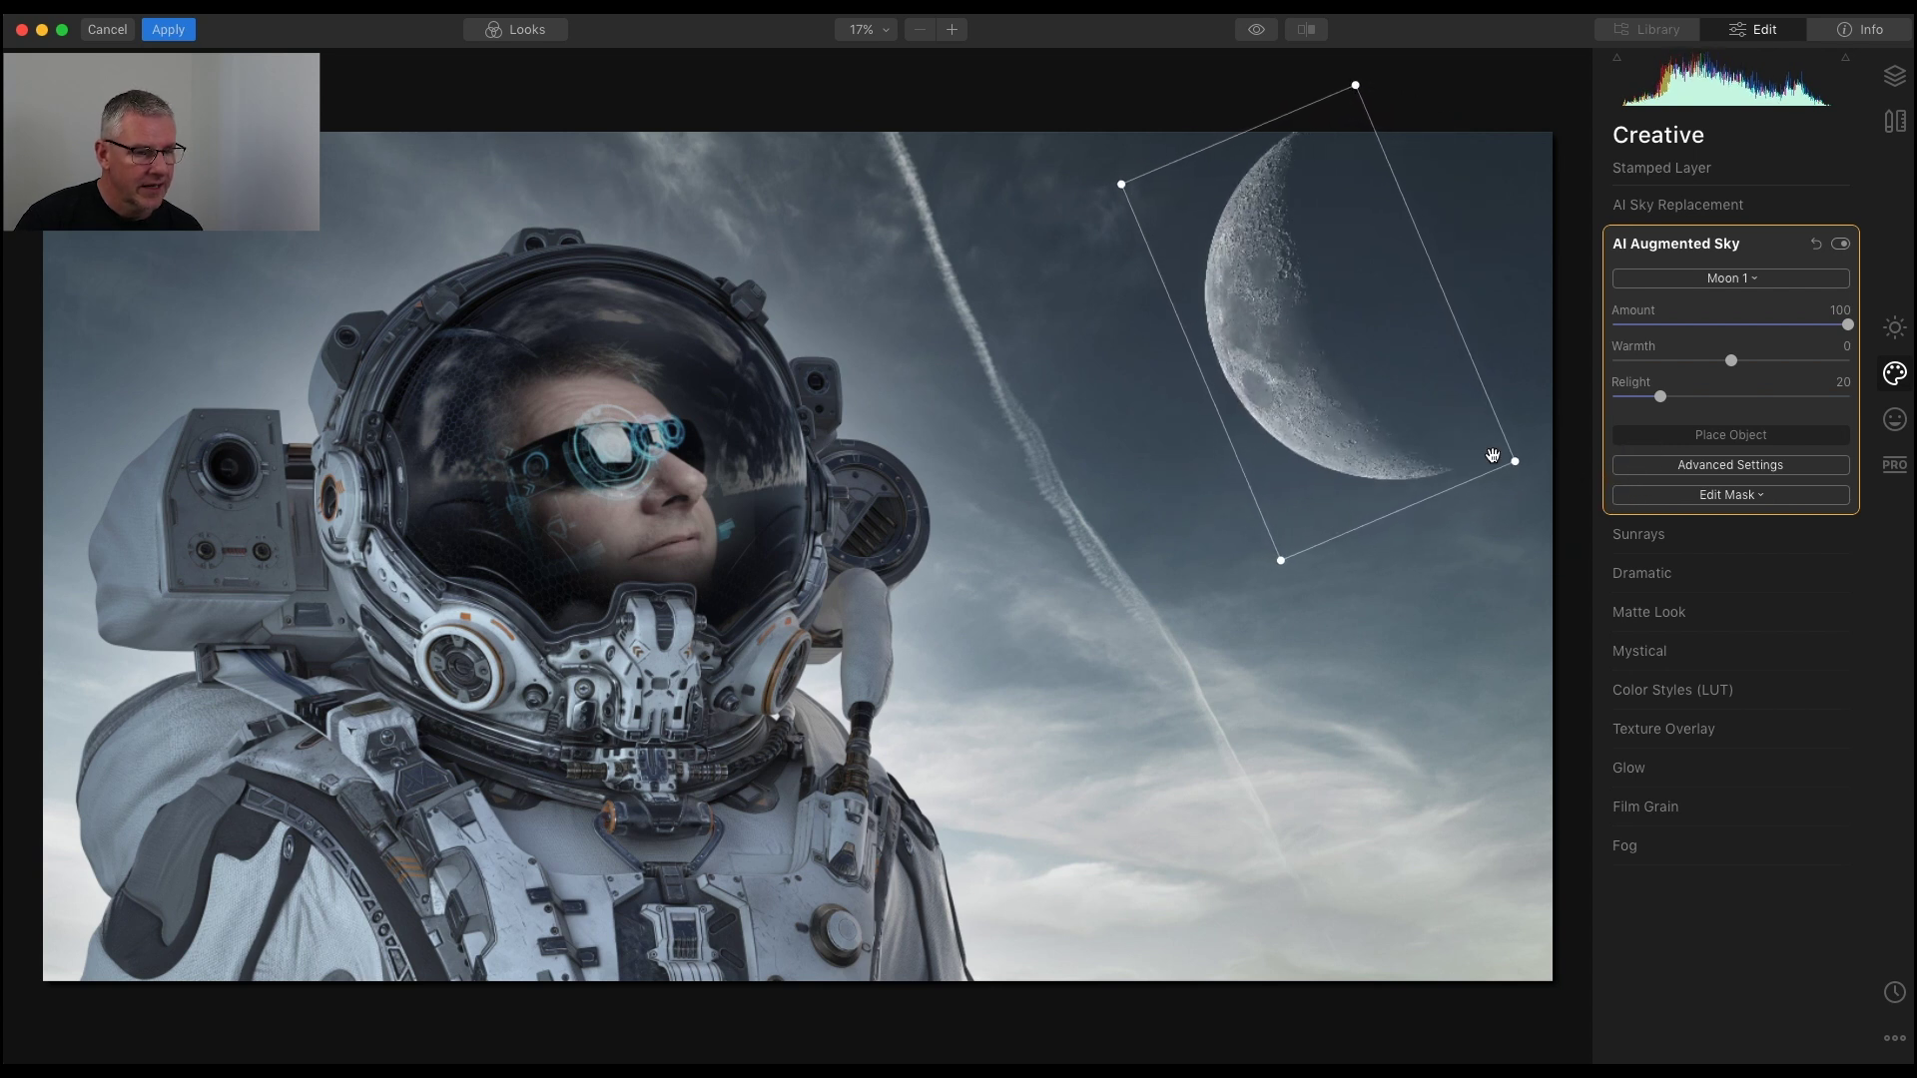
pyautogui.moveTo(1282, 377); pyautogui.dragTo(1348, 495)
pyautogui.moveTo(1373, 169); pyautogui.dragTo(1374, 142)
pyautogui.moveTo(1367, 454); pyautogui.dragTo(1366, 467)
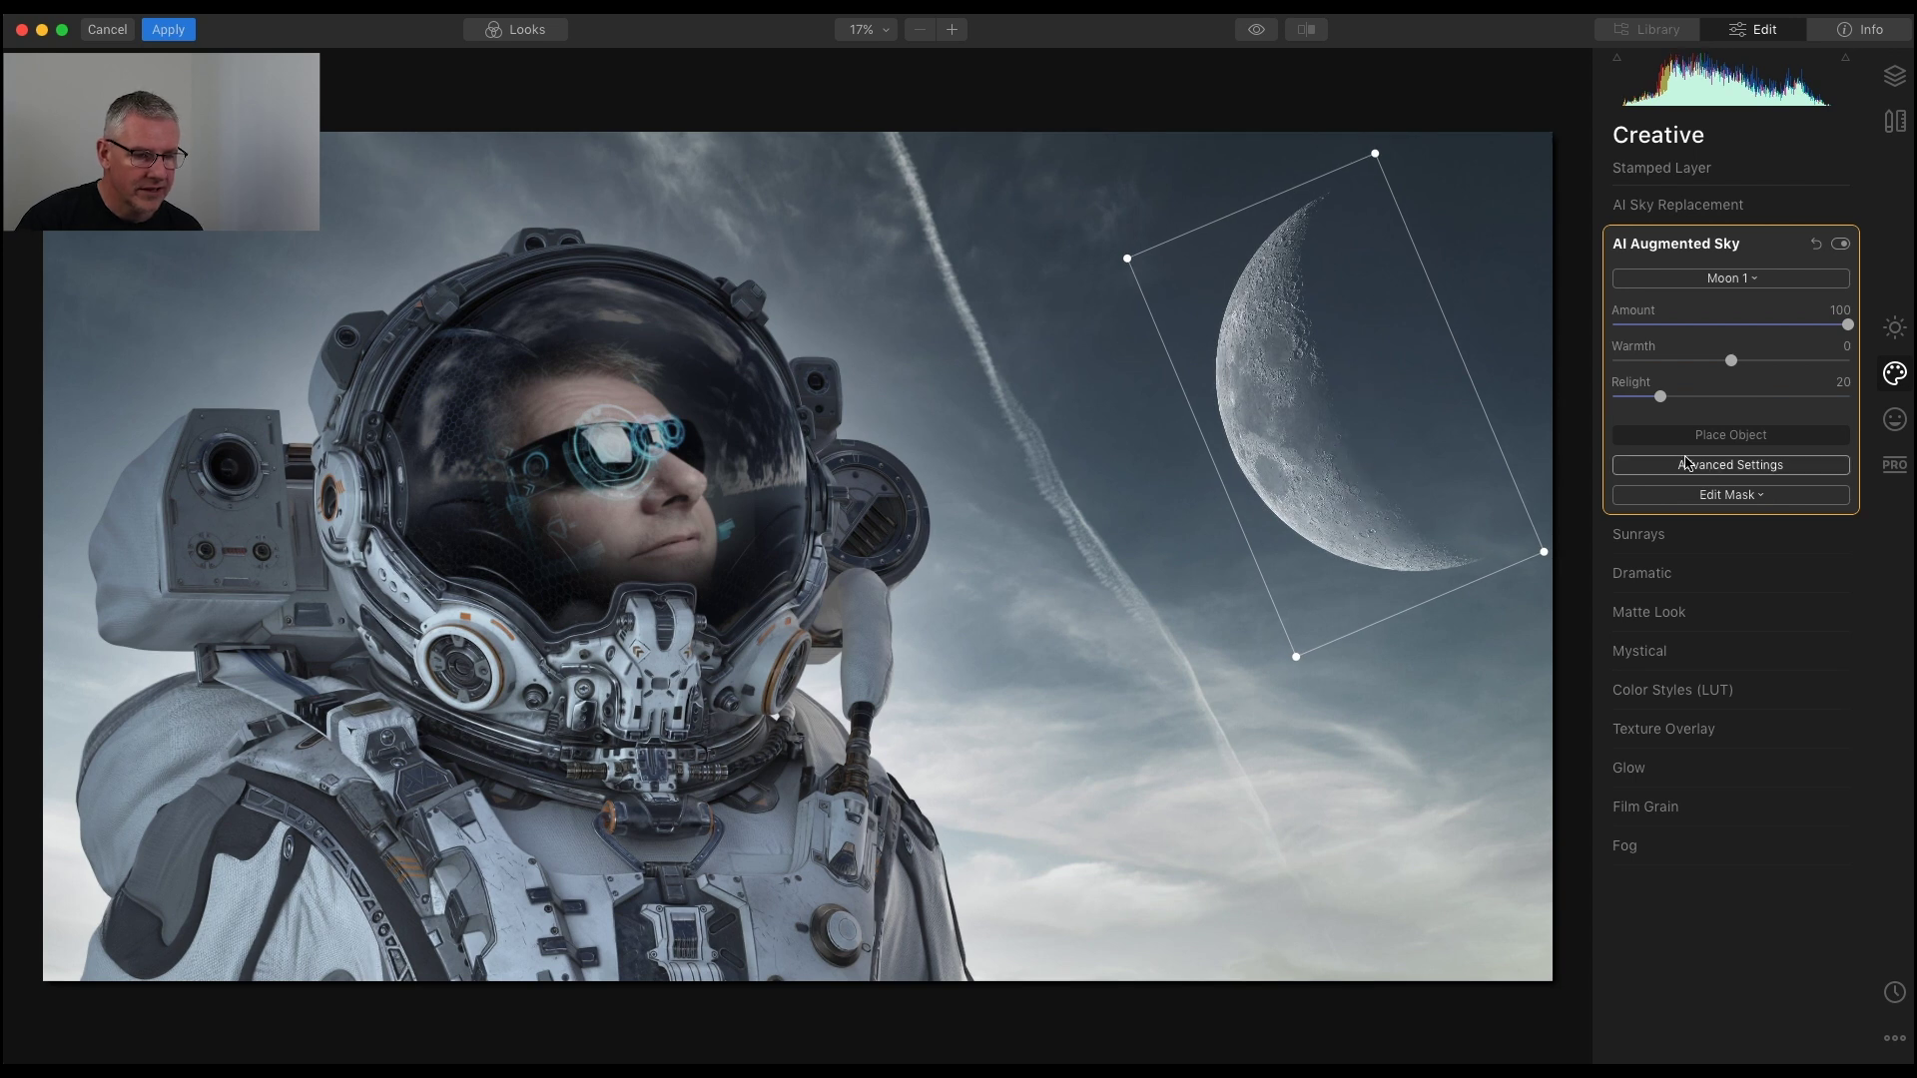
# - Soften Moon 1 with Defocus 9 and fade it to Amount 69
pyautogui.click(1737, 440)
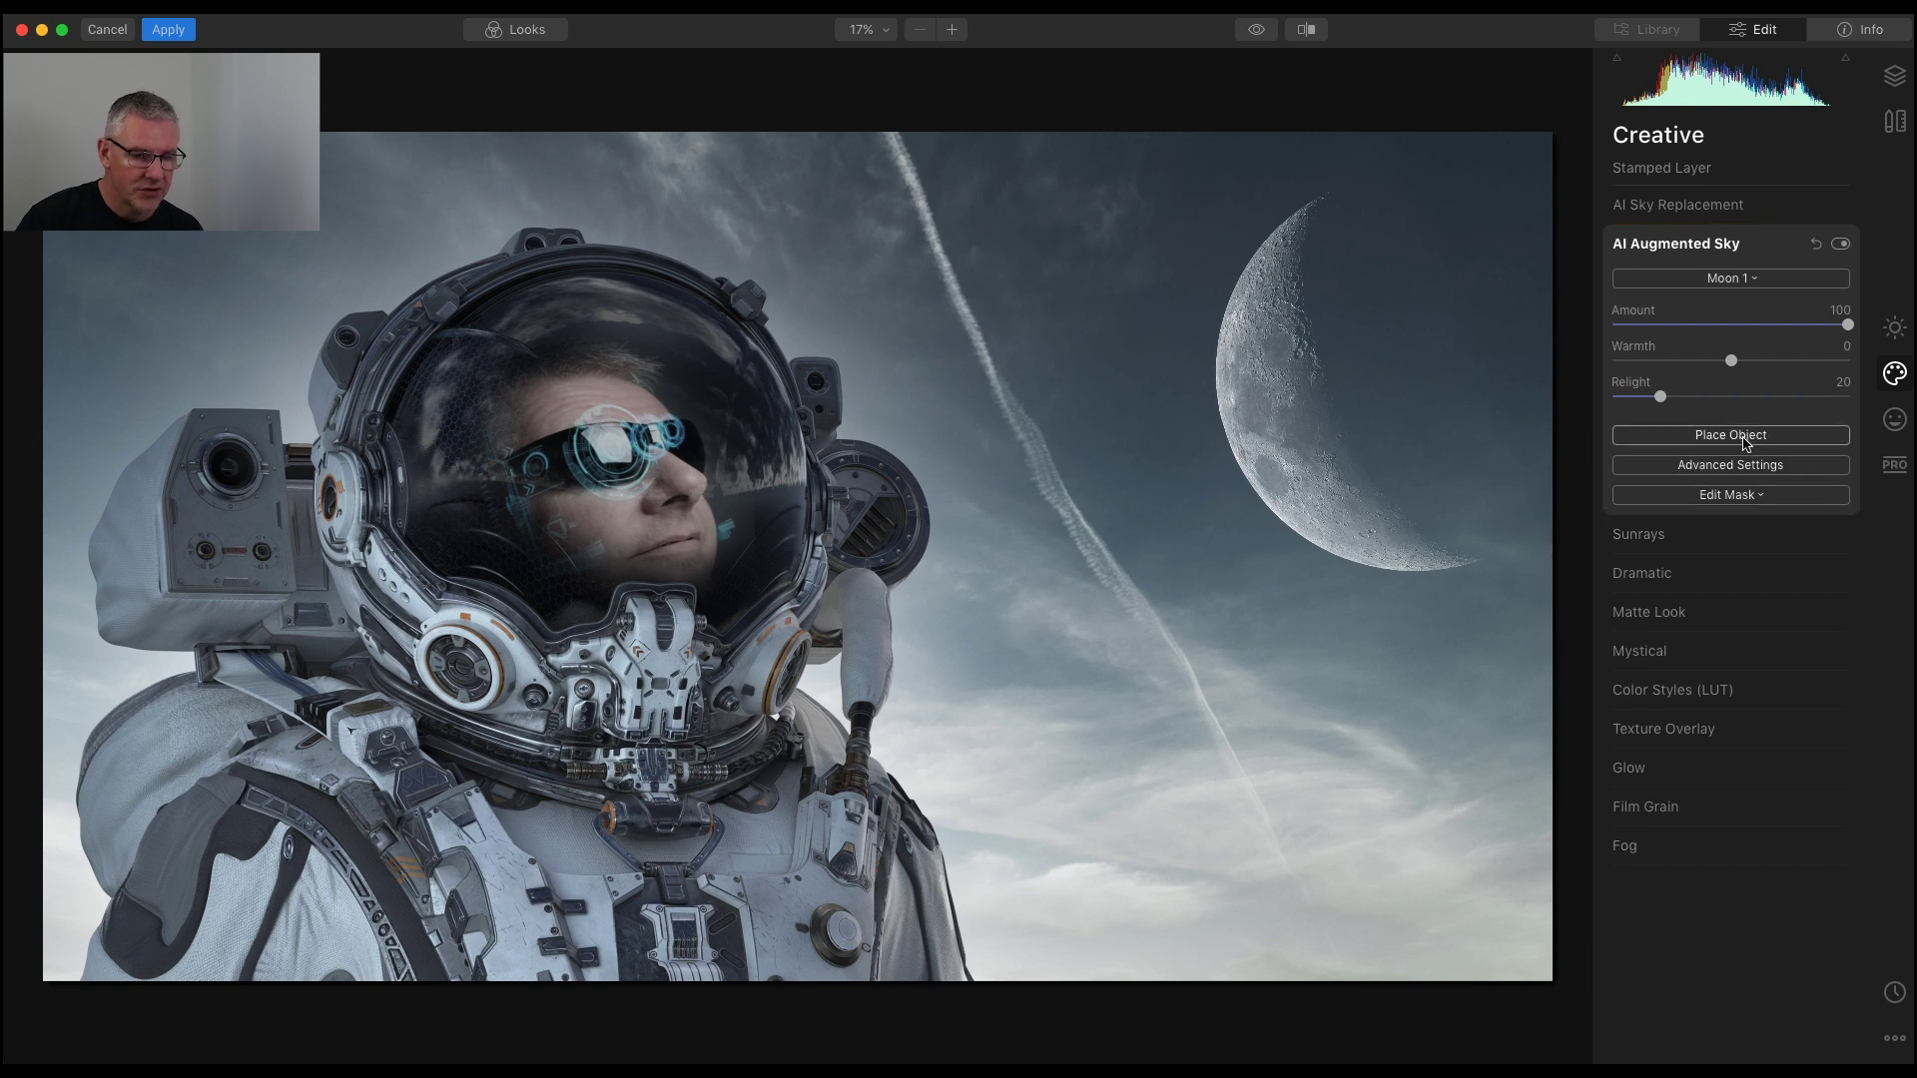
pyautogui.click(1743, 468)
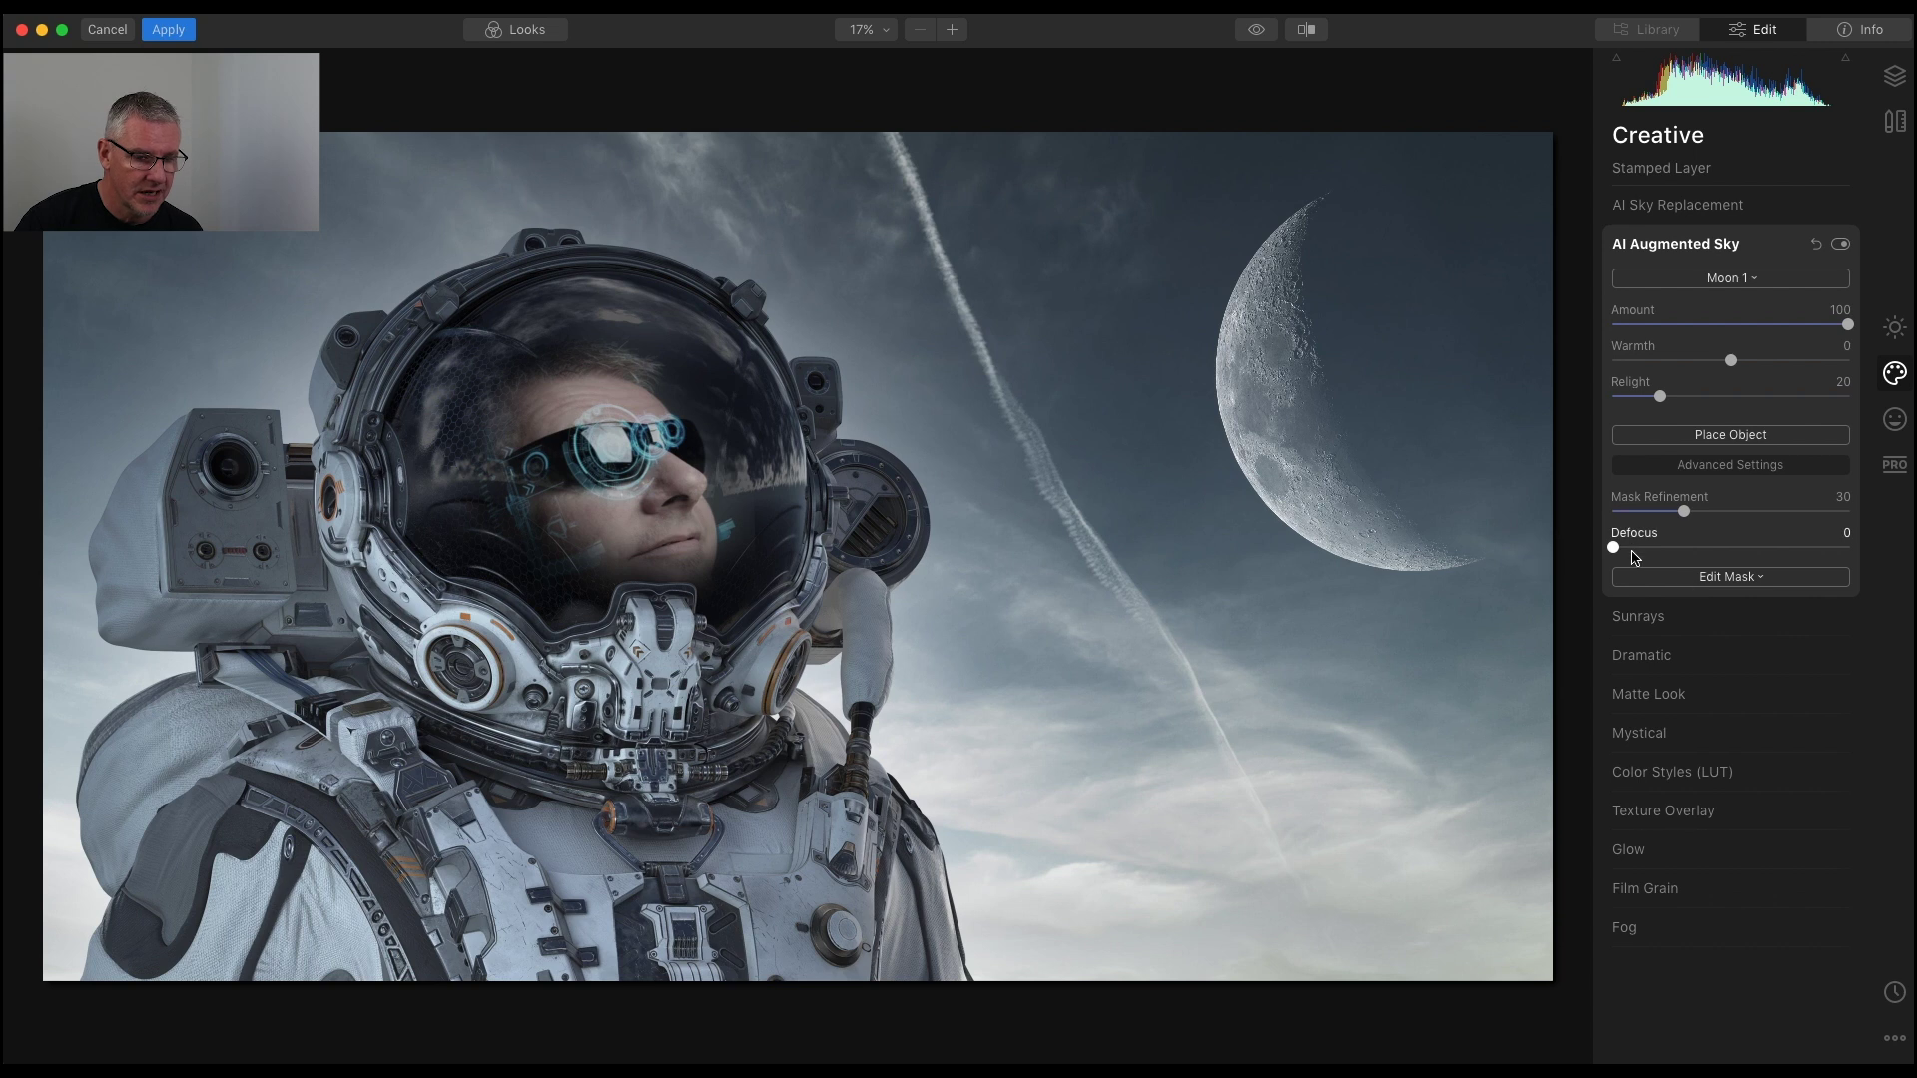
pyautogui.moveTo(1614, 548); pyautogui.dragTo(1638, 548)
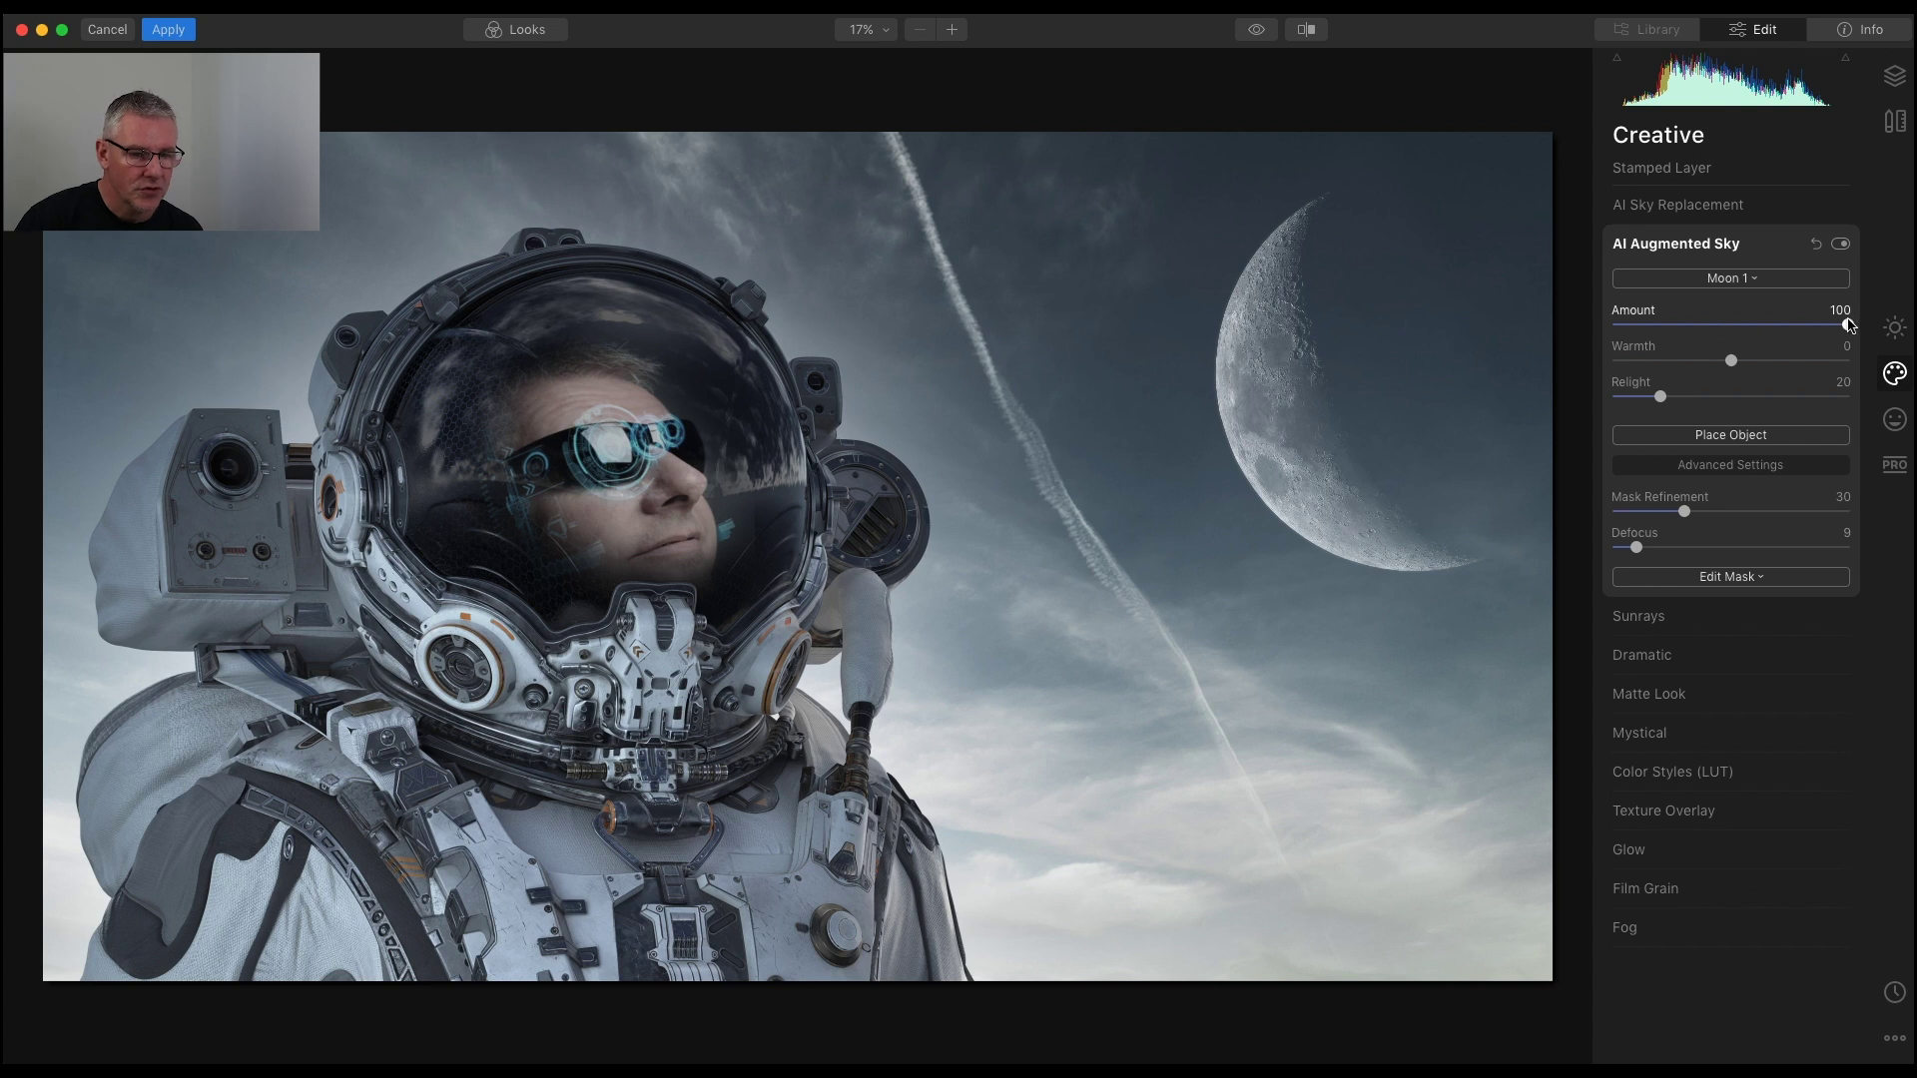
pyautogui.moveTo(1849, 324); pyautogui.dragTo(1778, 329)
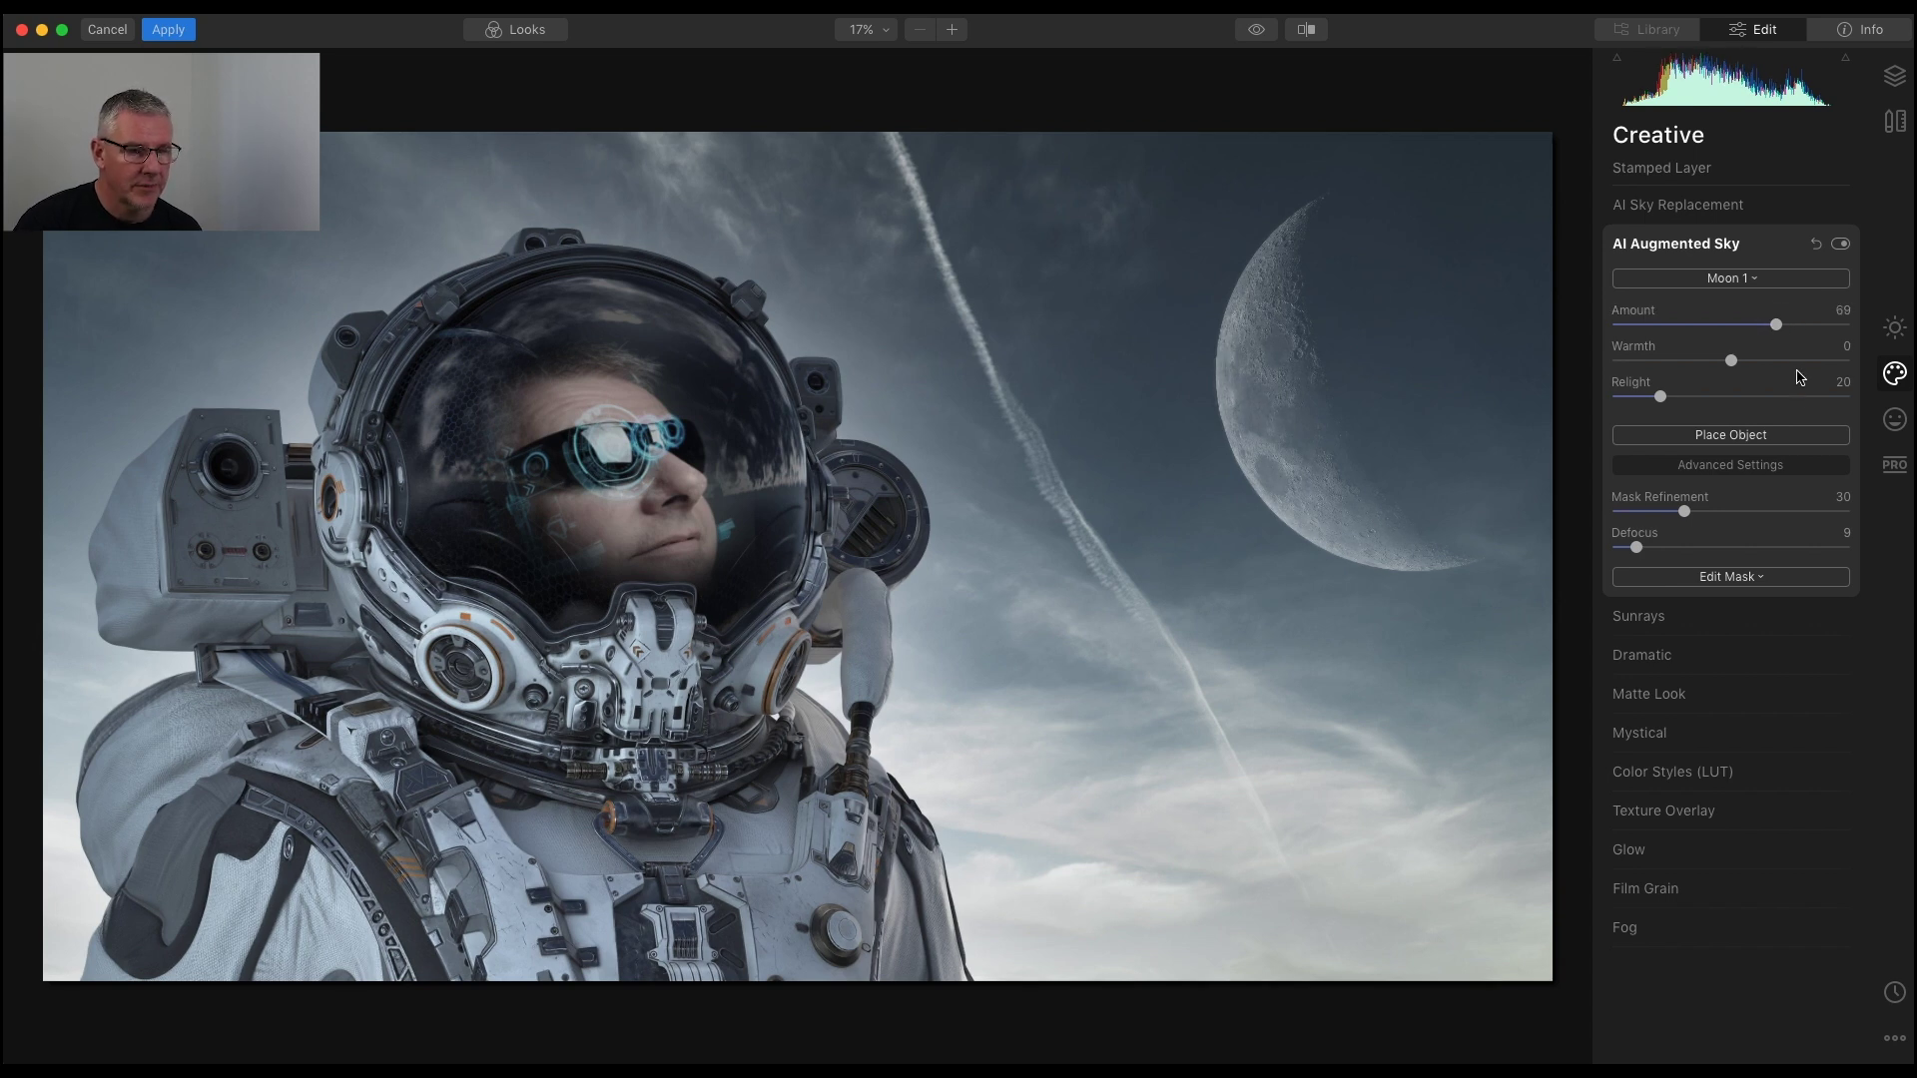
# - Add Adjustment Layer 1 and apply the Cinematic Bespoke Camden look at Amount 100
pyautogui.click(1895, 76)
pyautogui.click(1840, 138)
pyautogui.click(1803, 158)
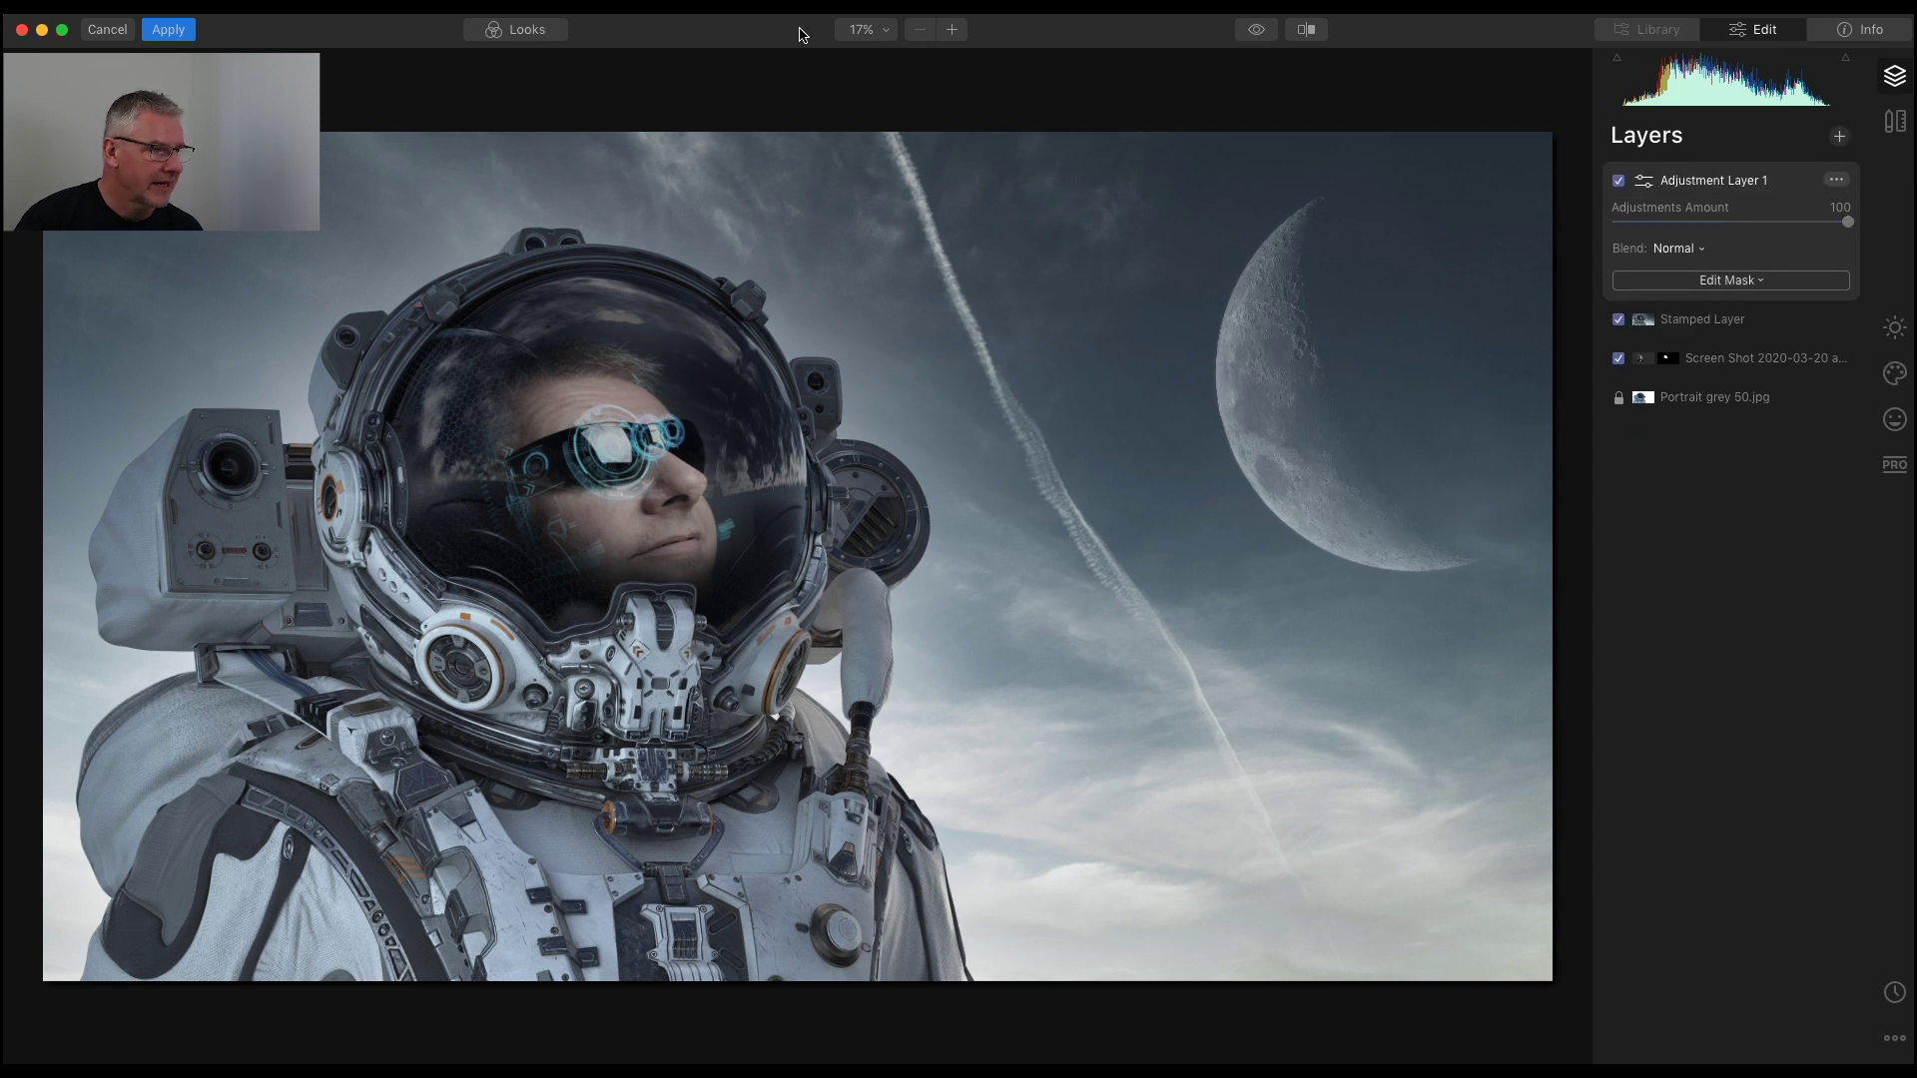
pyautogui.click(527, 30)
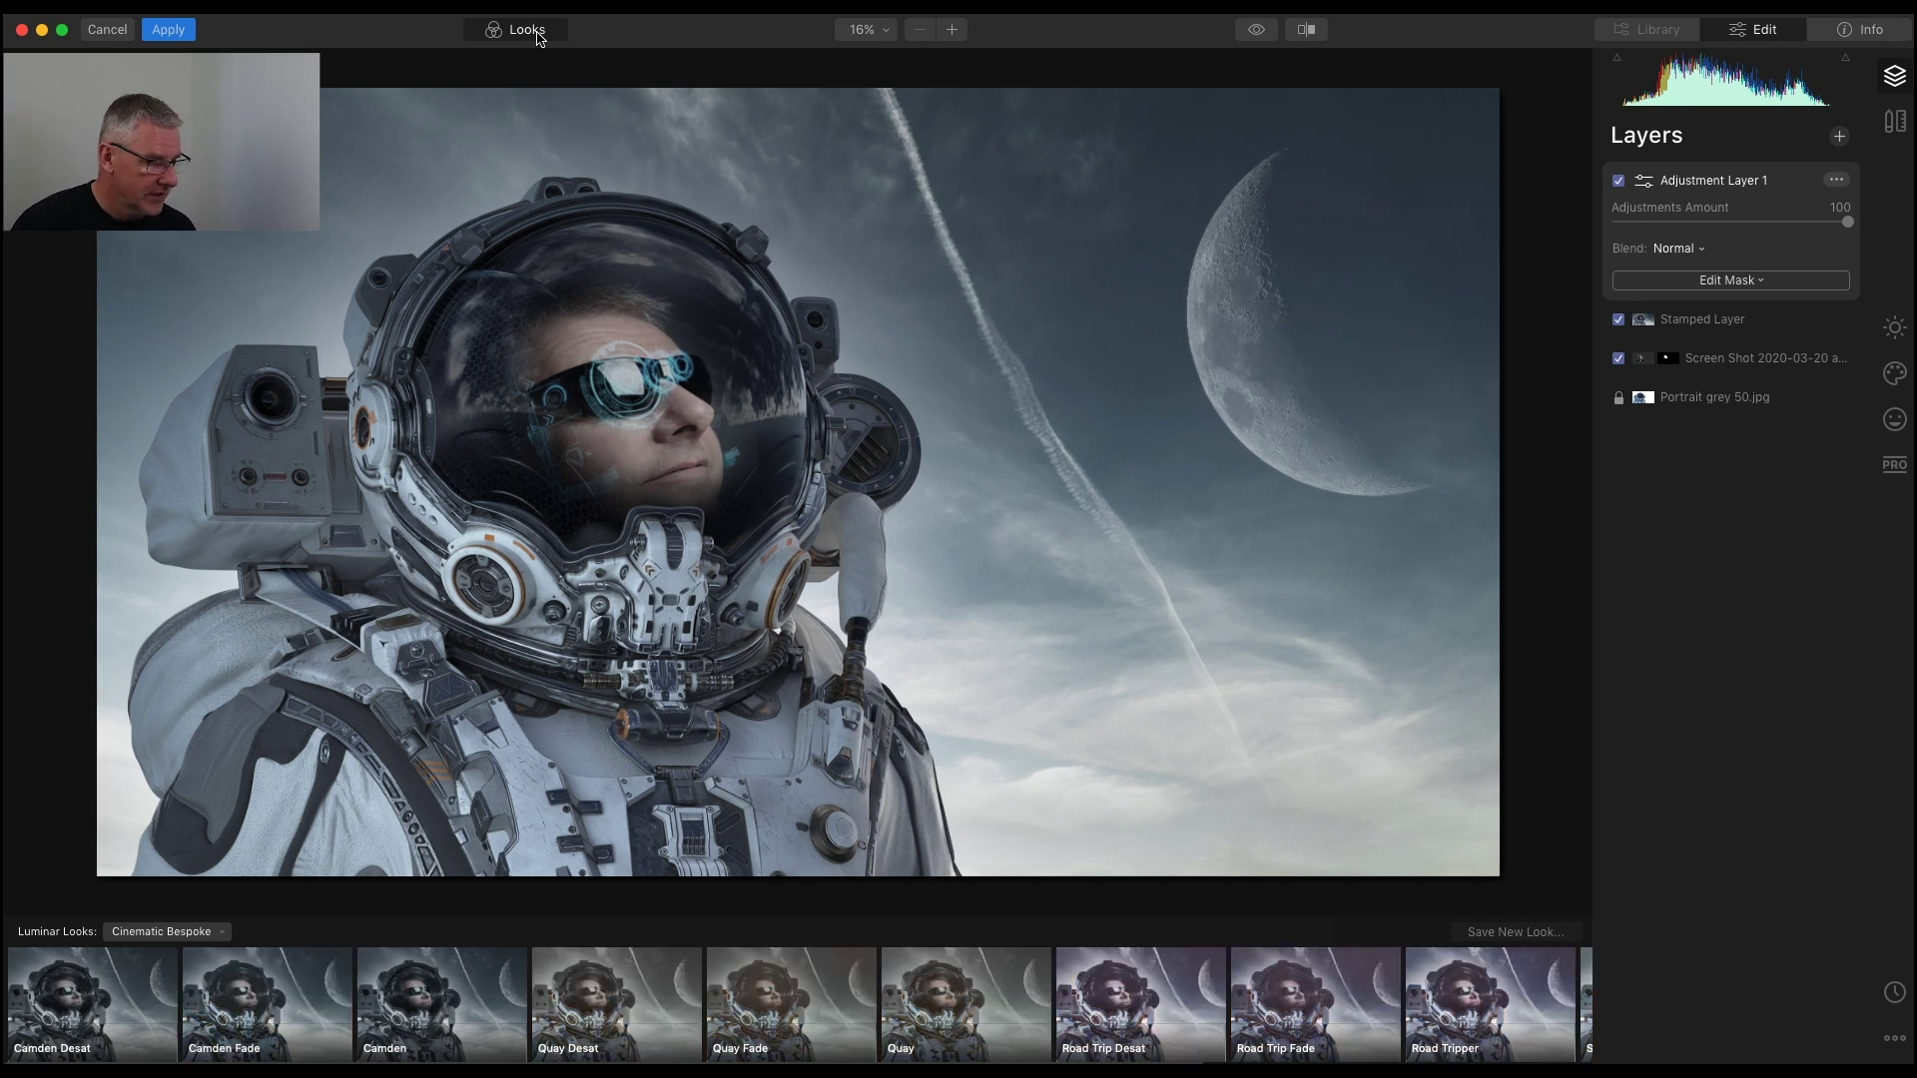
pyautogui.click(487, 994)
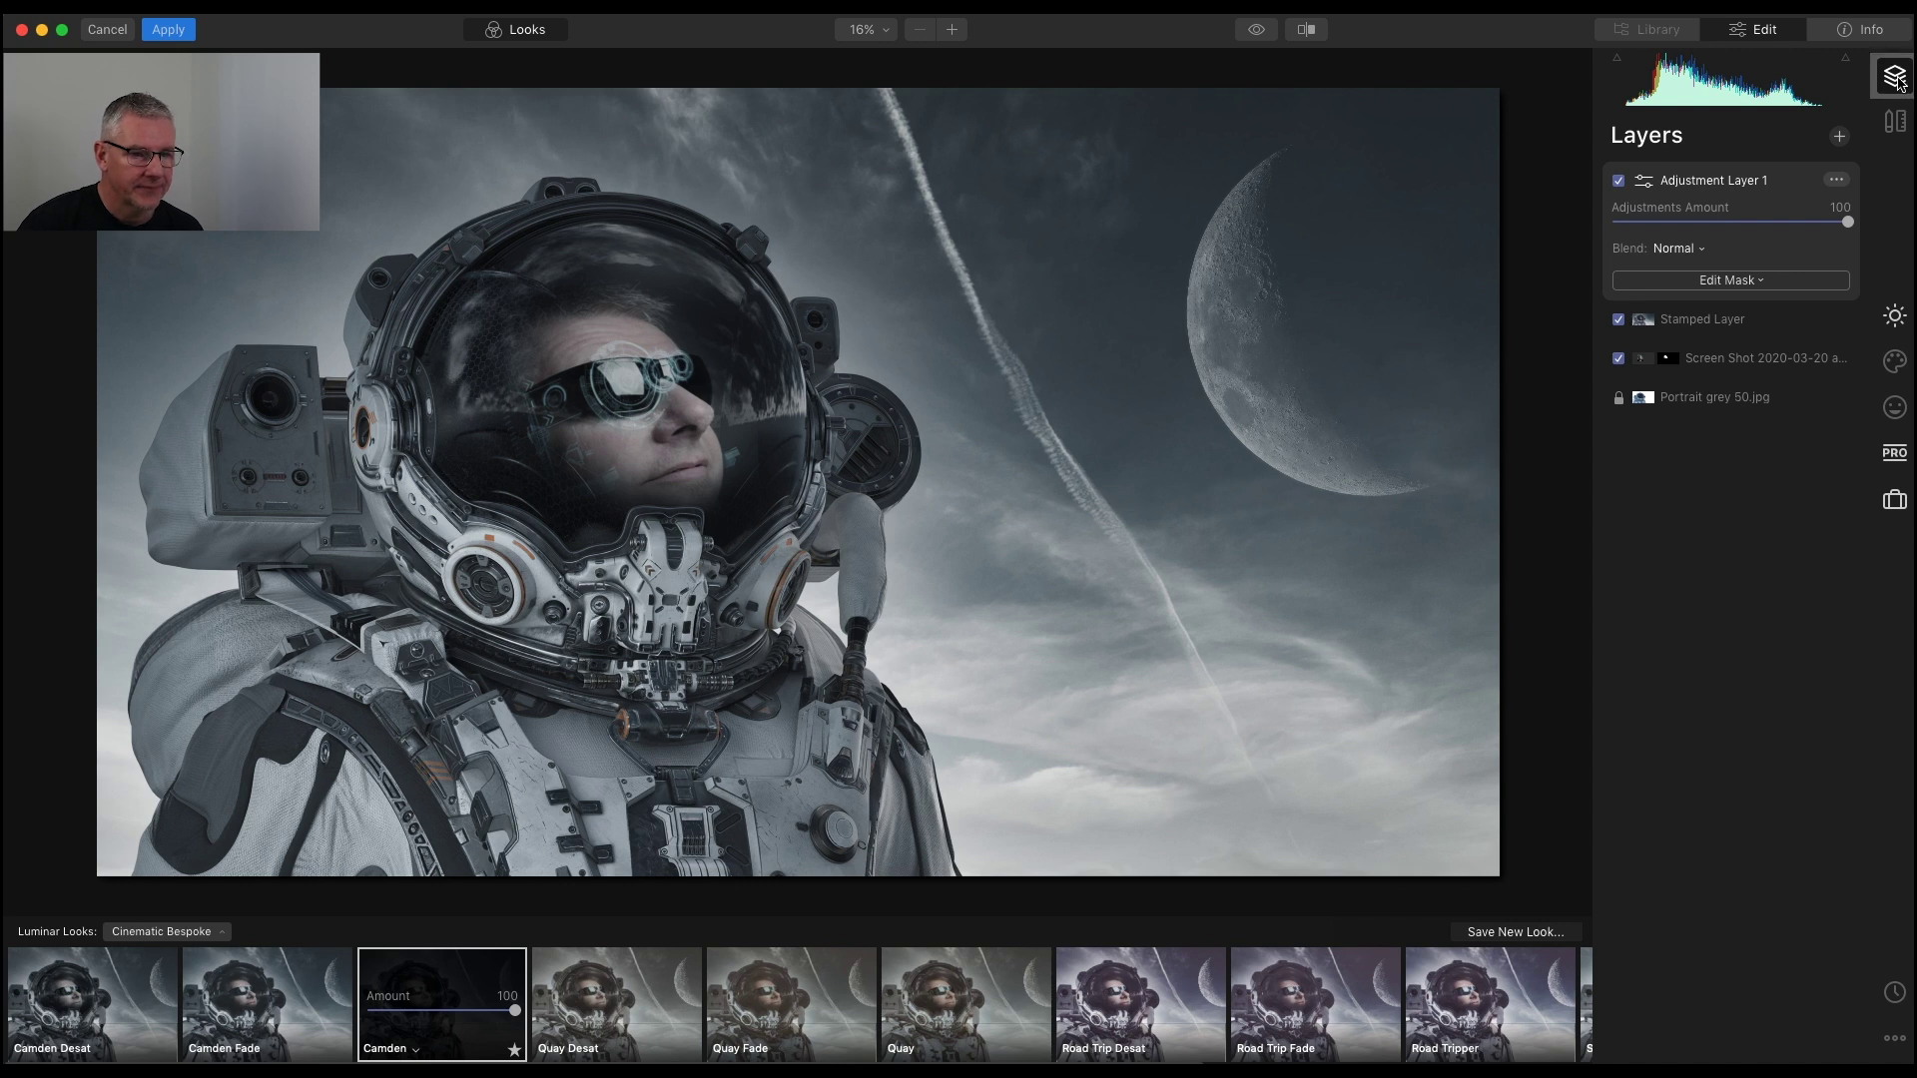
# - Close the Looks panel and add a second adjustment layer
pyautogui.click(528, 32)
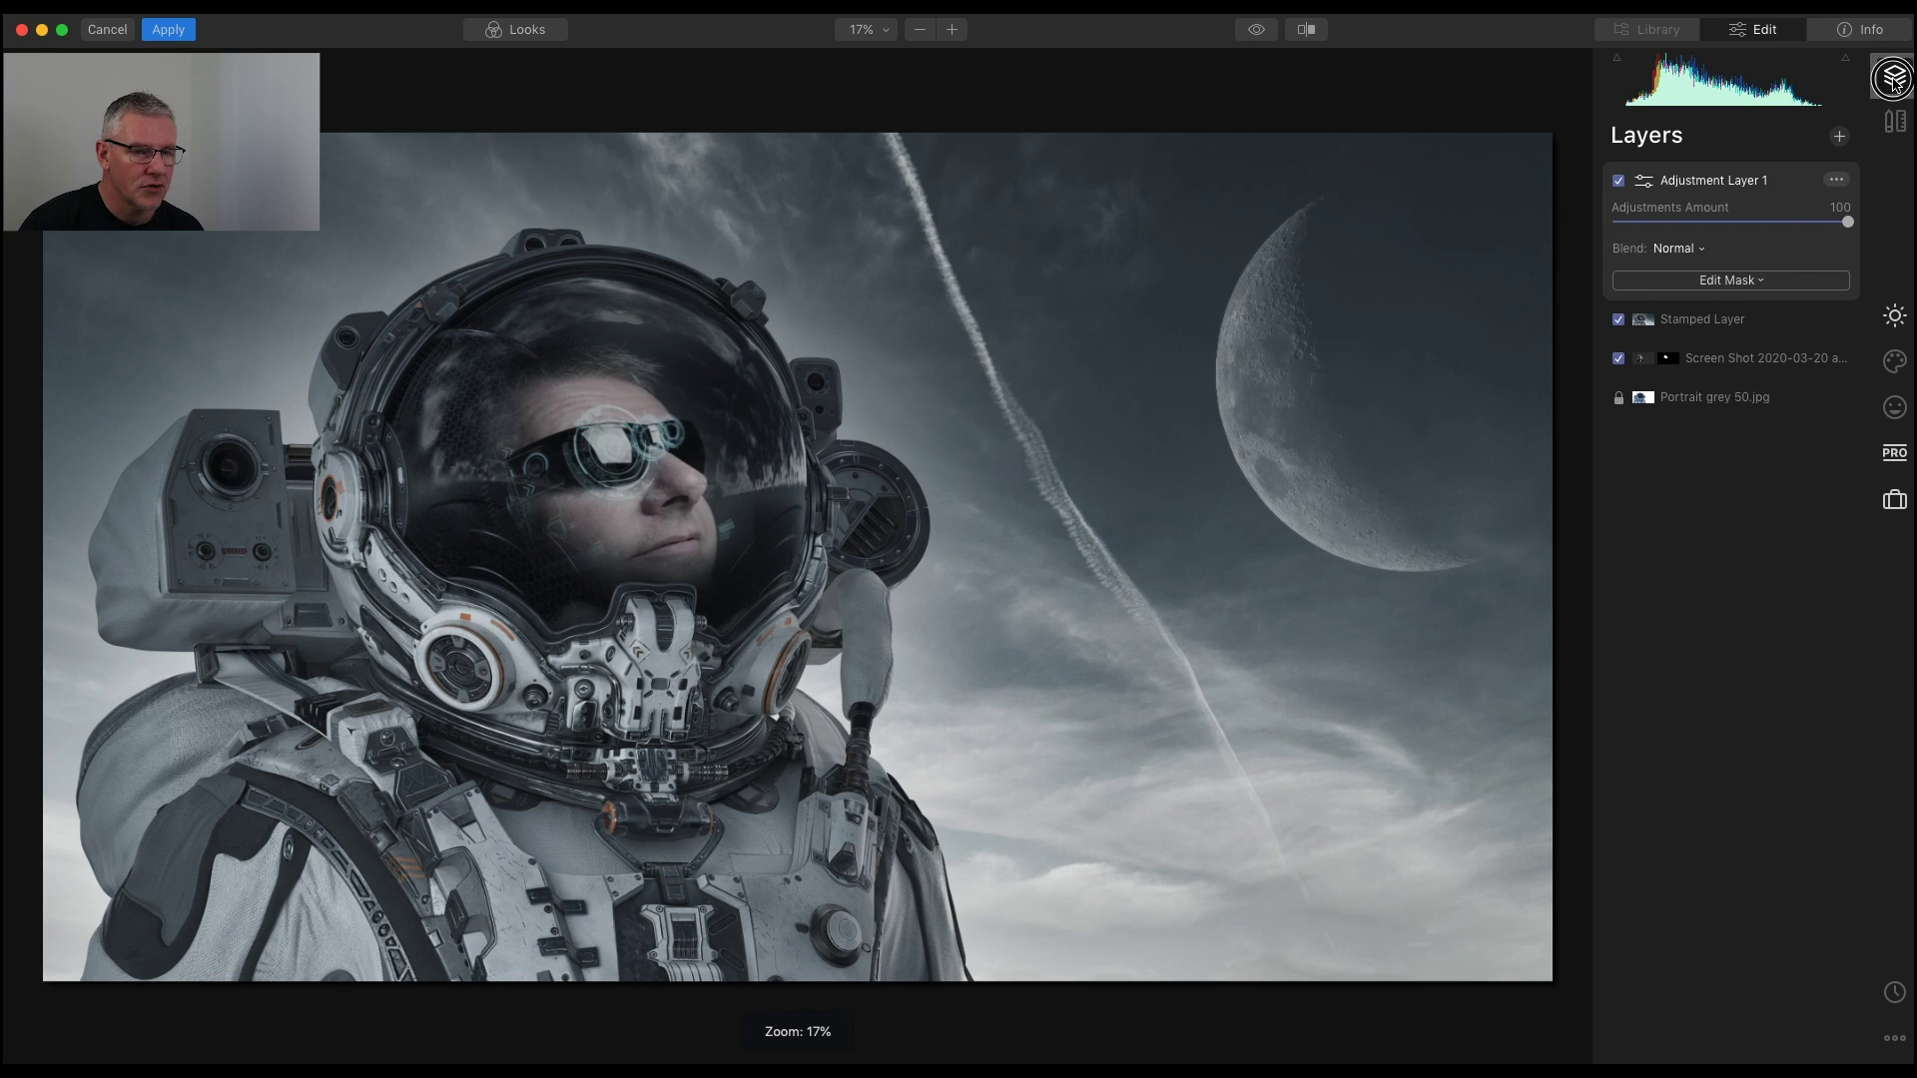
pyautogui.click(1839, 136)
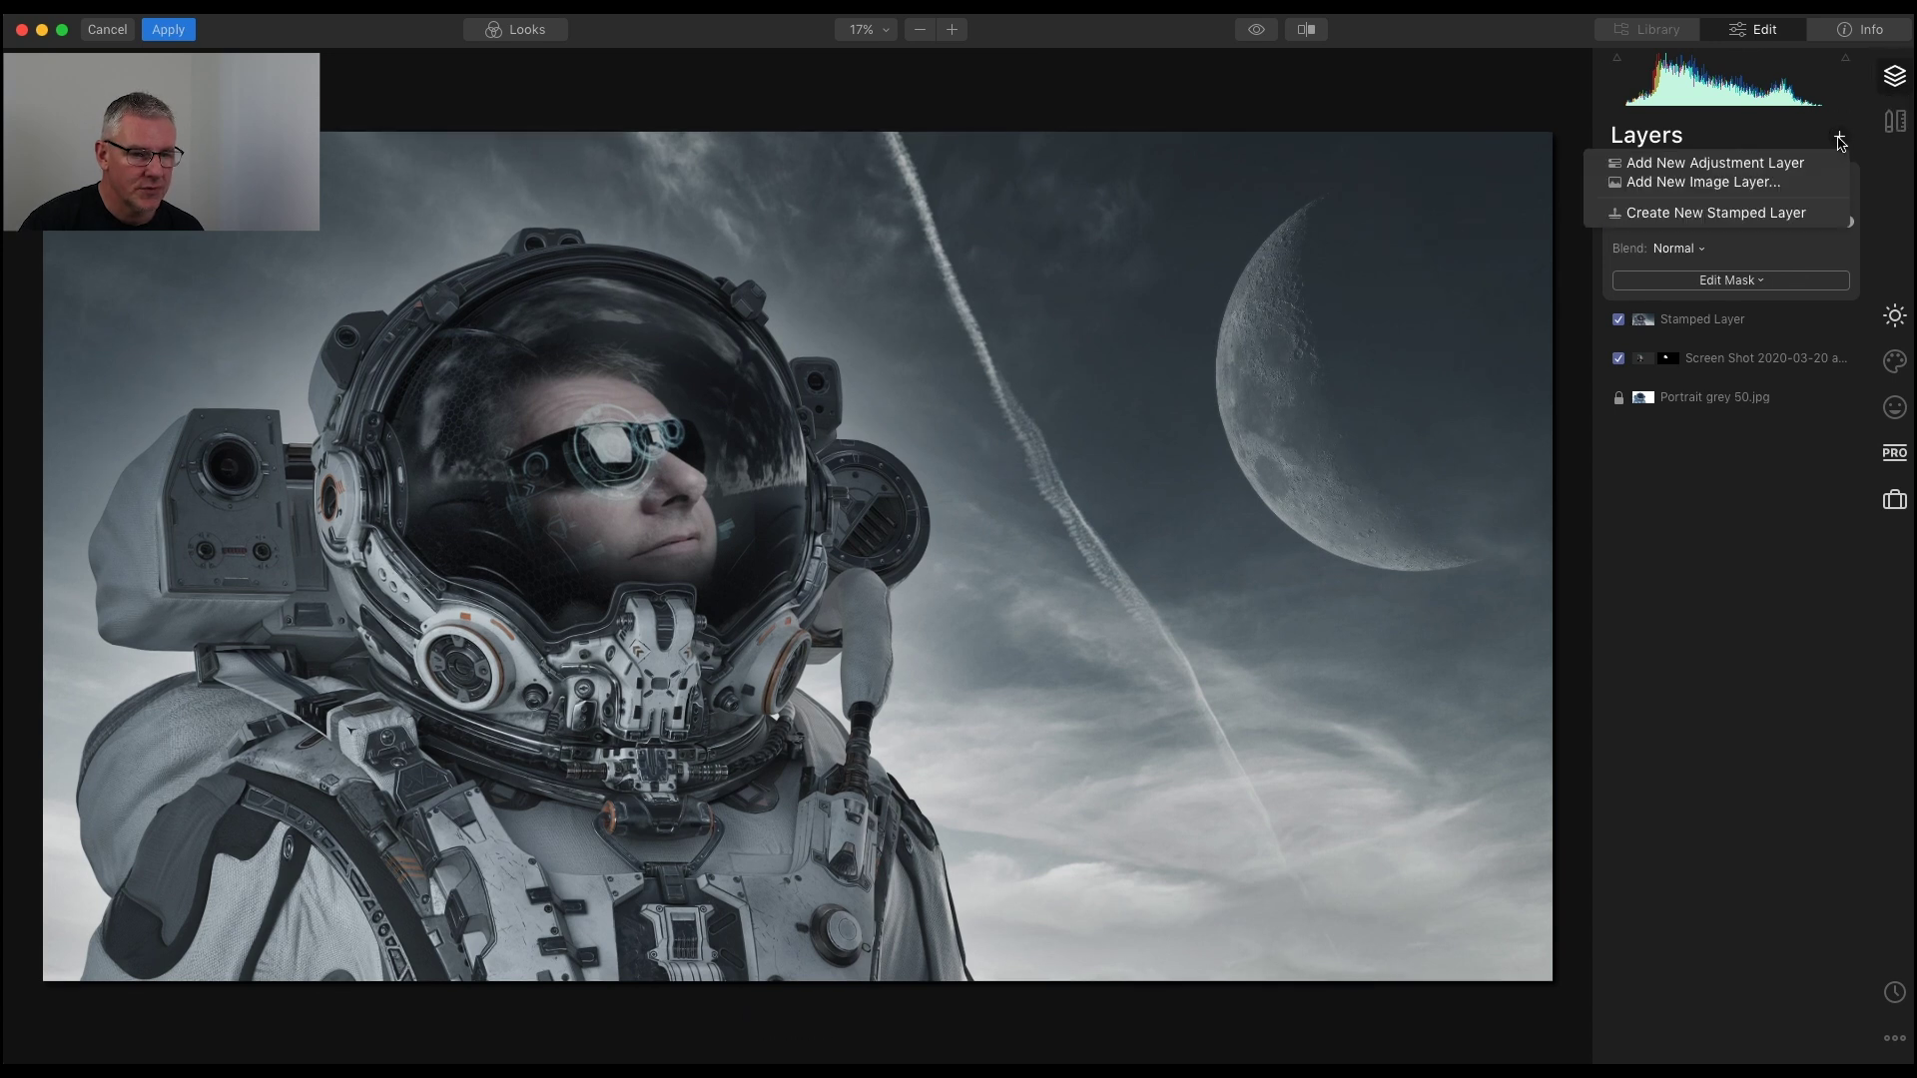
pyautogui.click(1798, 165)
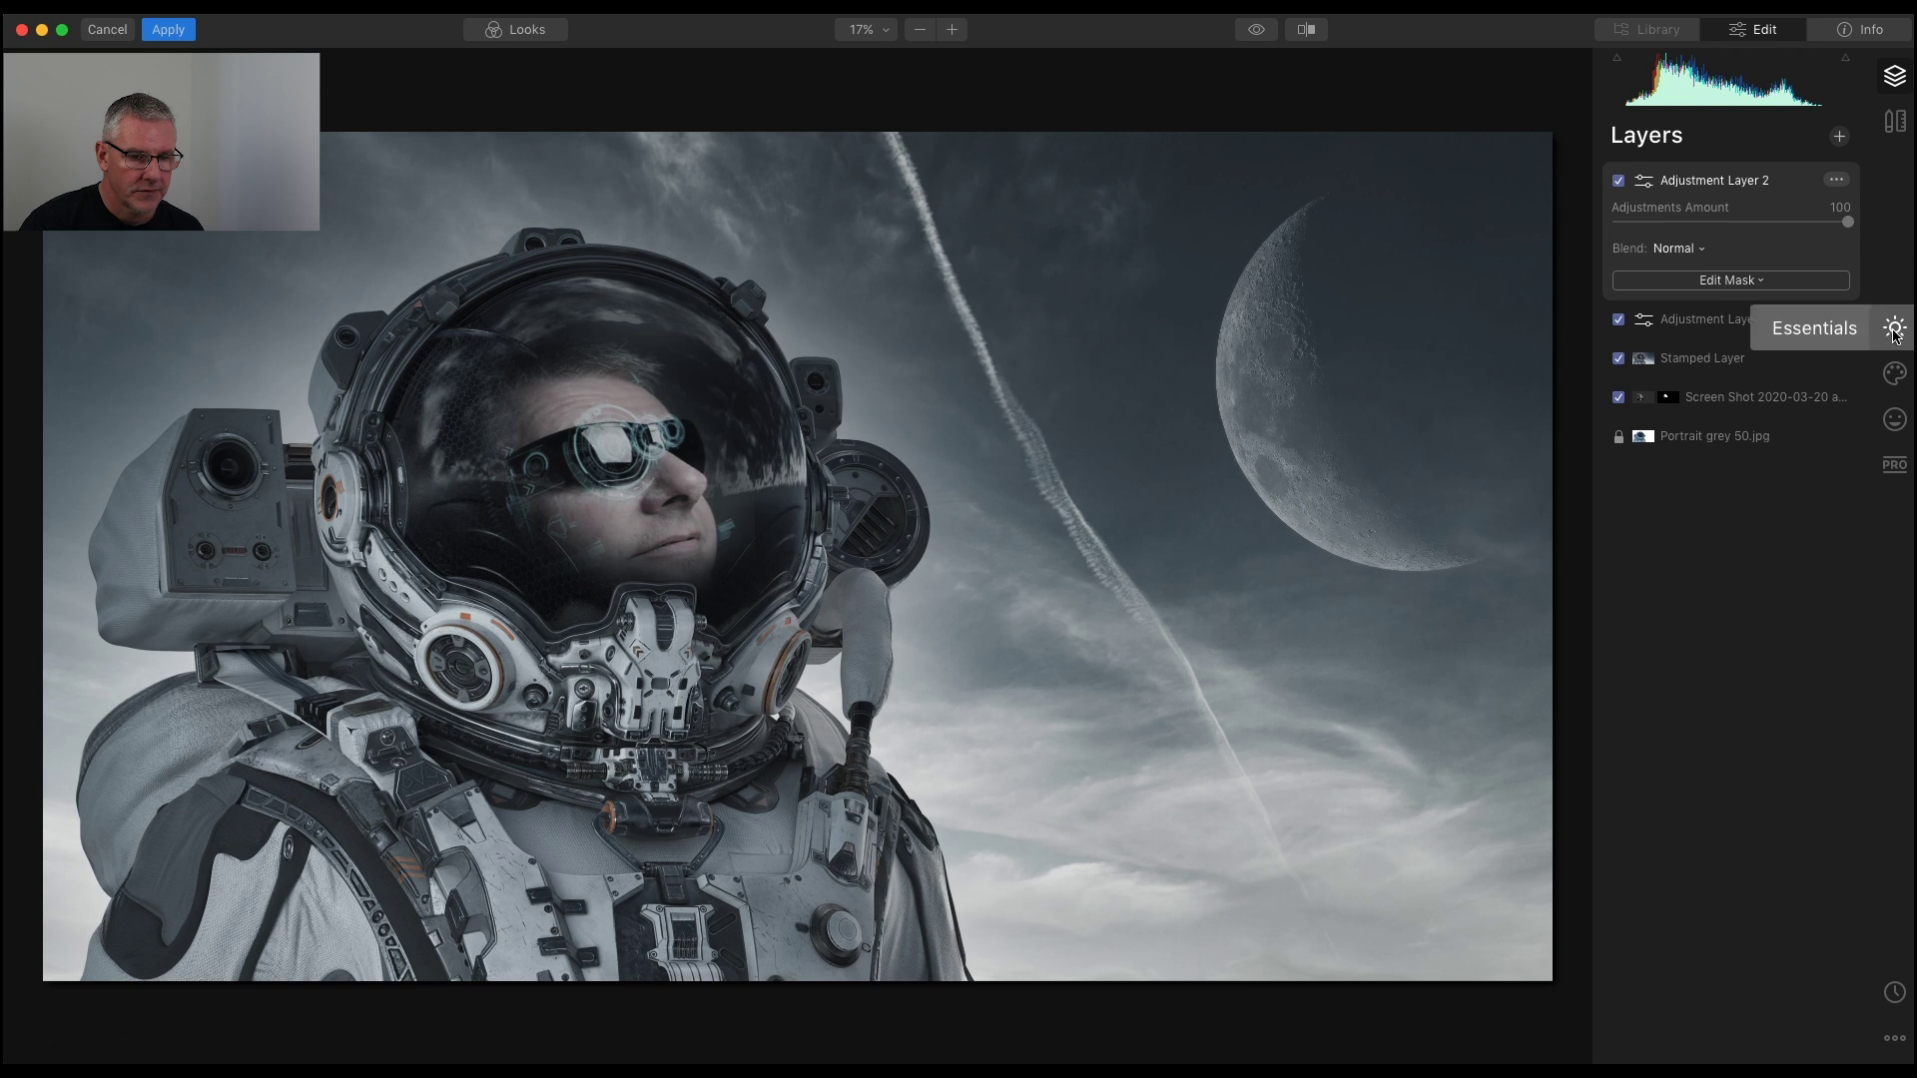
# - On the new layer, set the Essentials Vignette Amount to -51 to darken the edges
pyautogui.click(1876, 338)
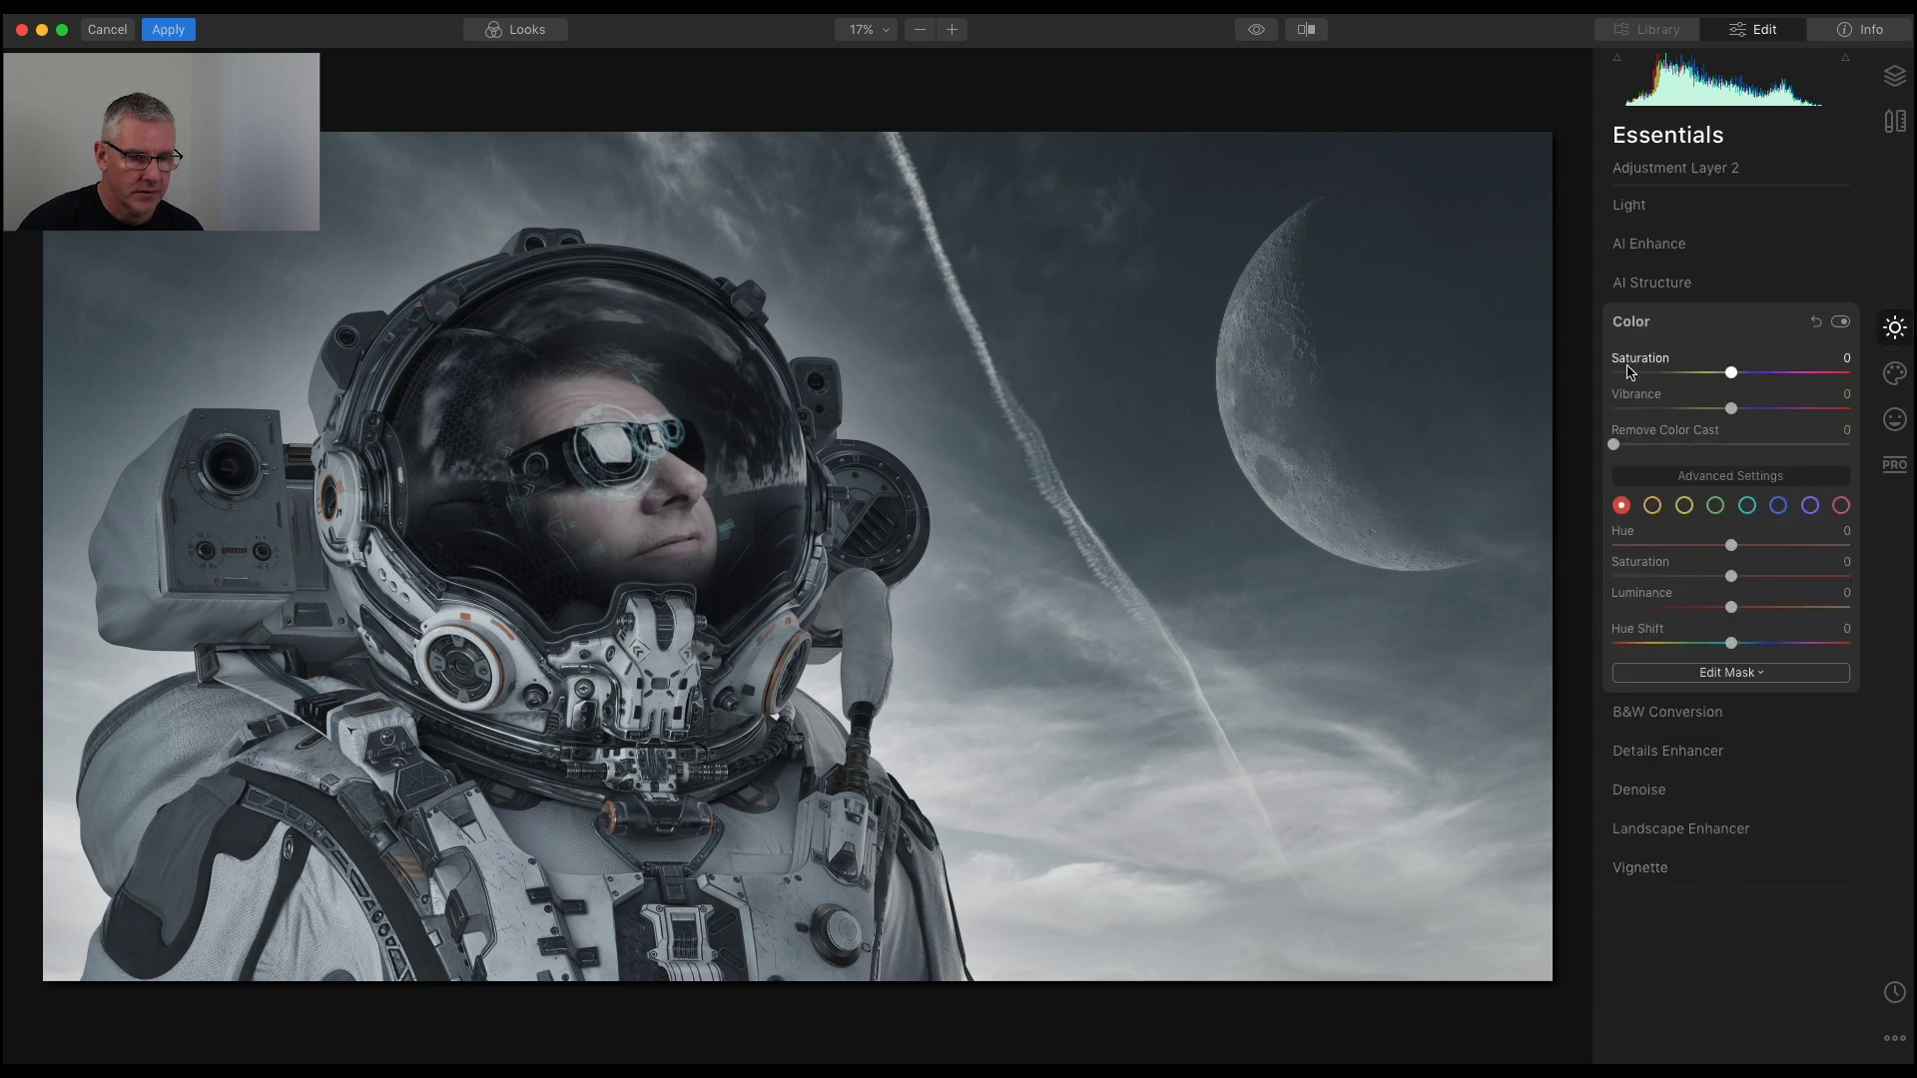
pyautogui.click(1630, 319)
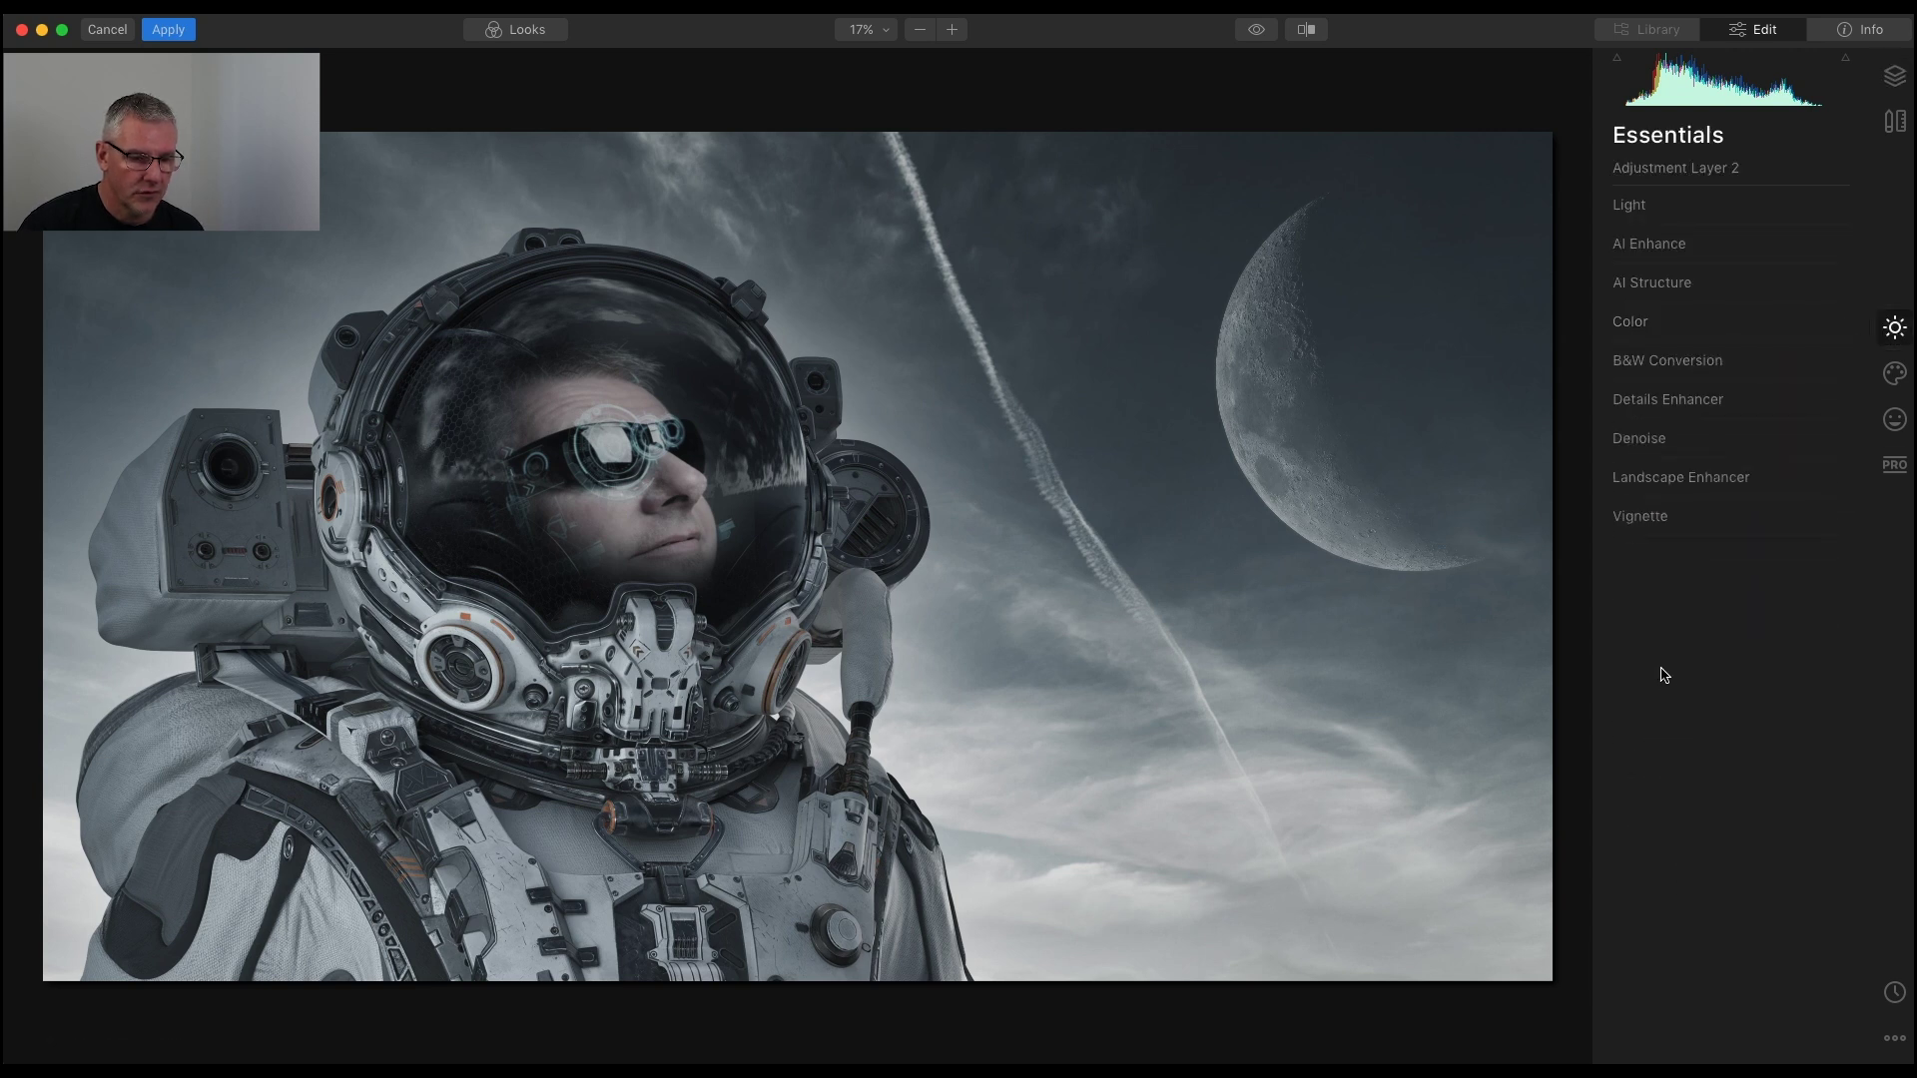
pyautogui.click(1646, 518)
pyautogui.moveTo(1730, 609); pyautogui.dragTo(1673, 611)
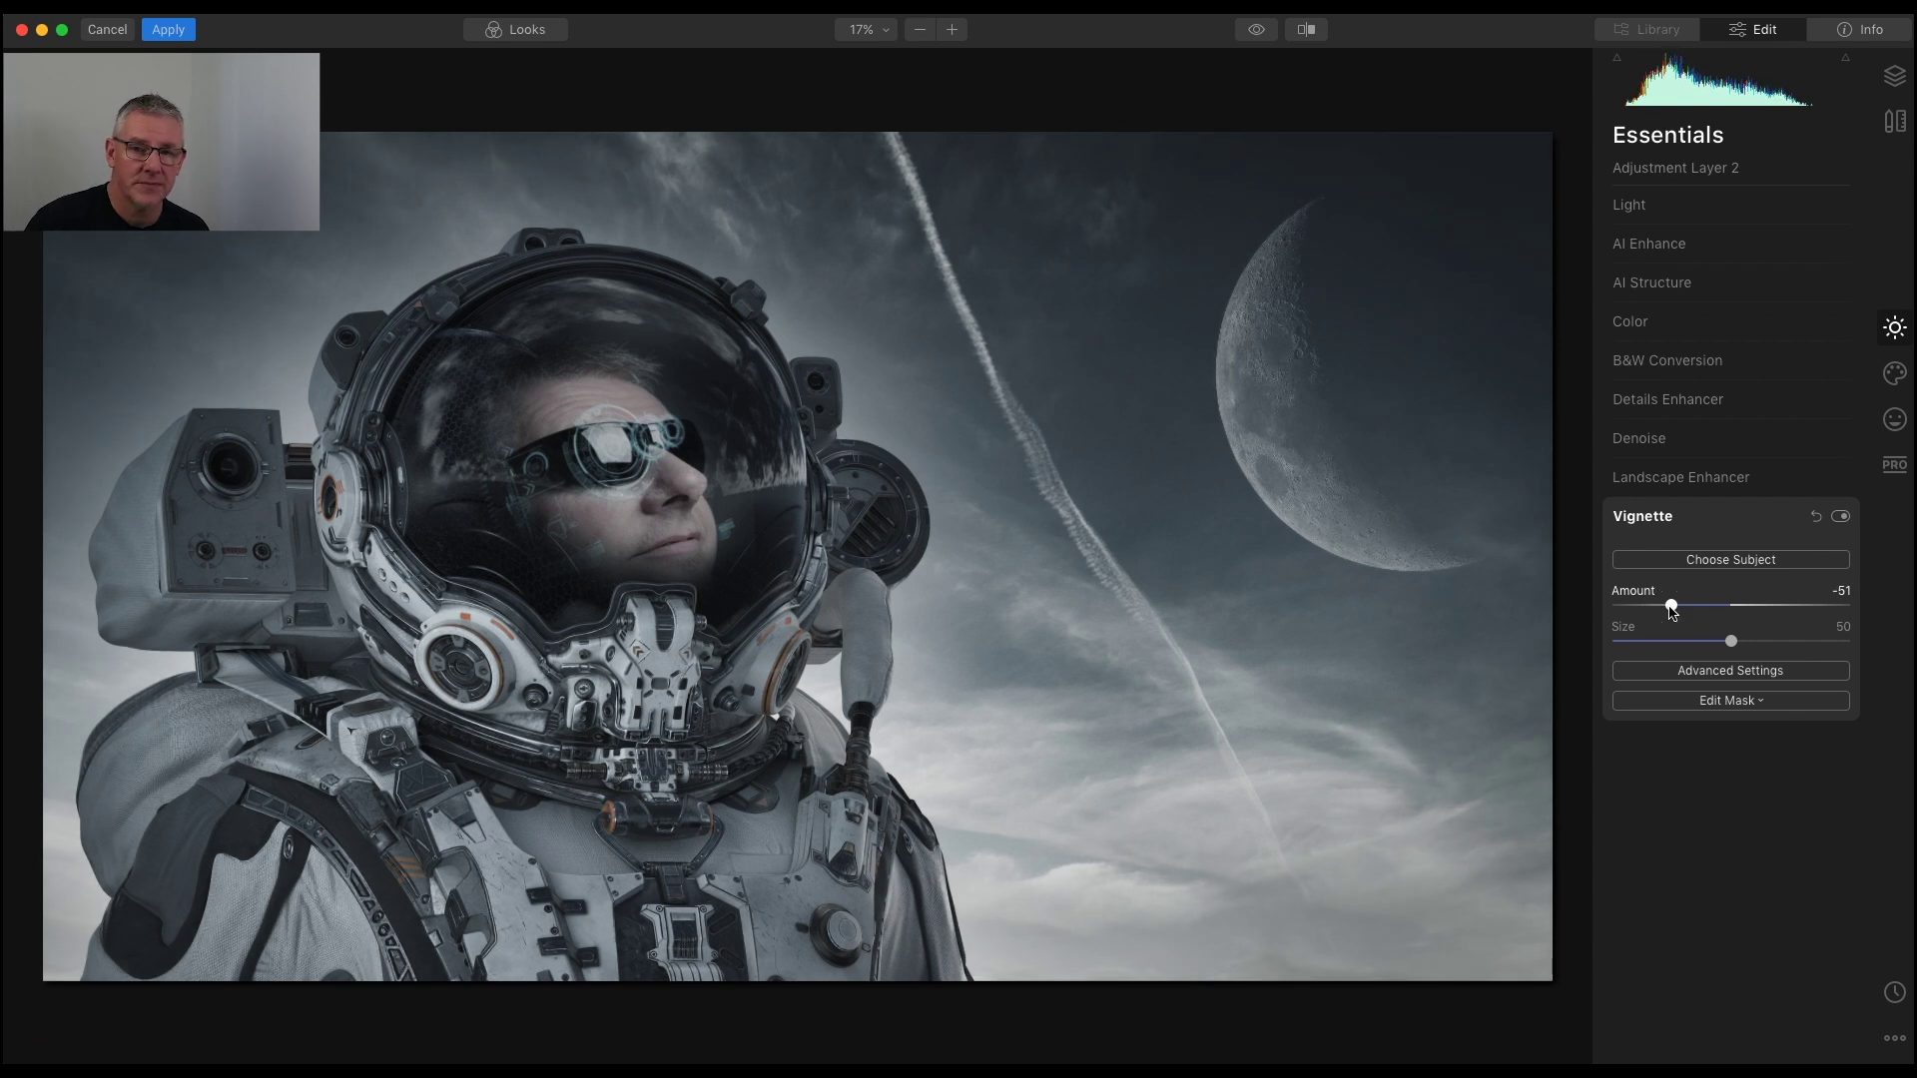